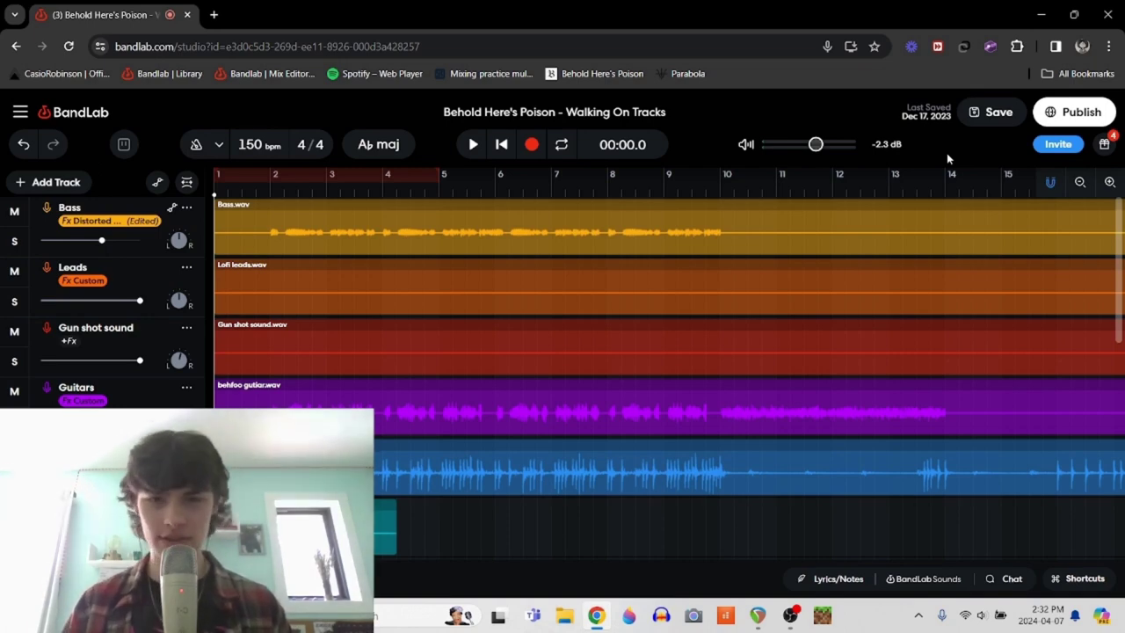
Step: Switch to REAPER and open the ML Drums 1 MIDI item in the MIDI editor
scroll(492, 279, "down", 2)
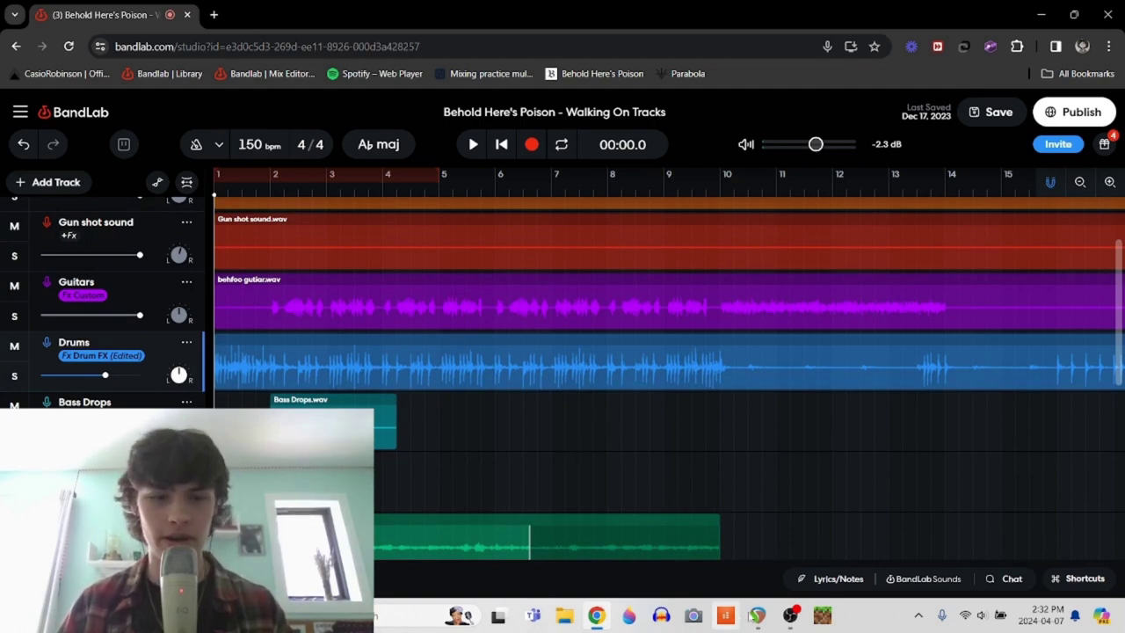
left_click(756, 617)
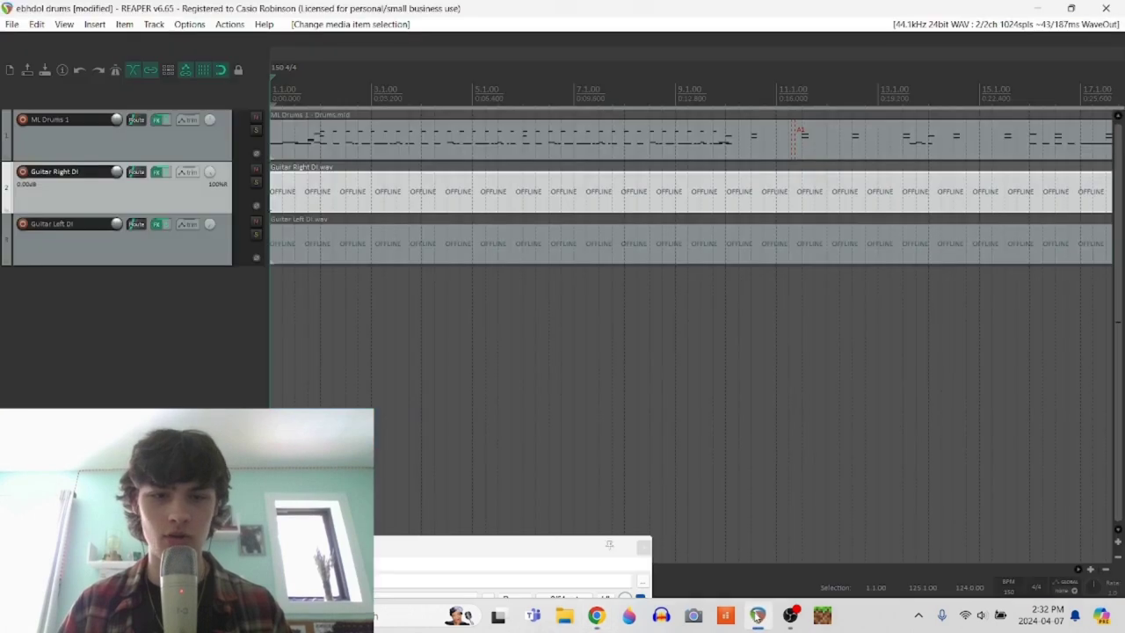
left_click(165, 138)
double_click(303, 147)
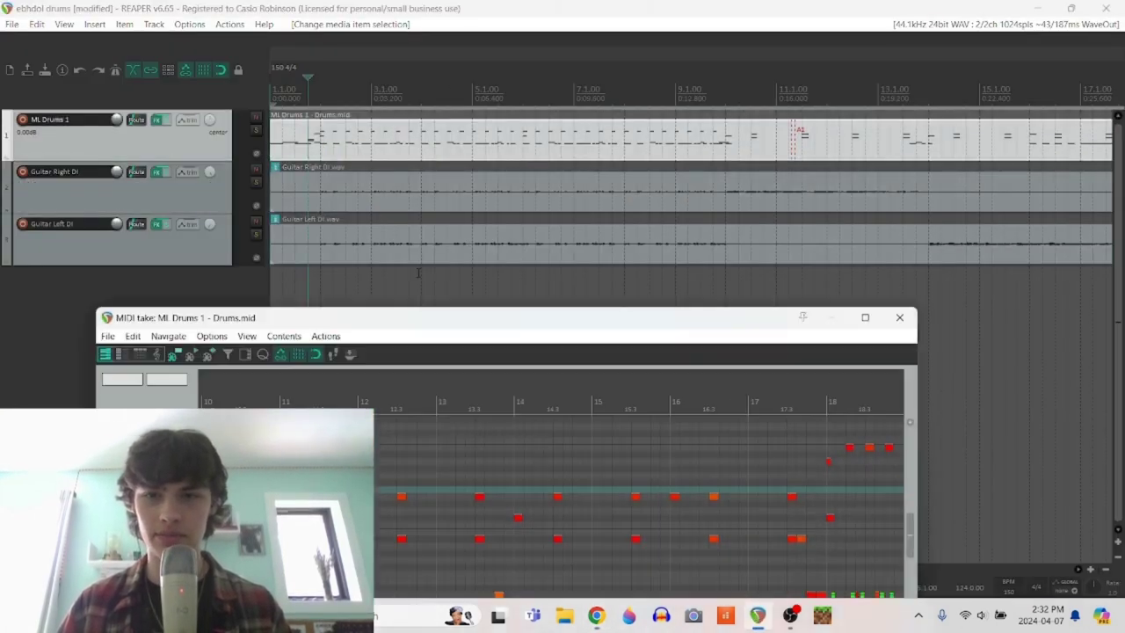
left_click_drag(422, 322, 456, 113)
Step: Look through the programmed drum notes in the MIDI editor and play the project from bar 18
scroll(474, 287, "down", 3)
scroll(474, 287, "up", 5)
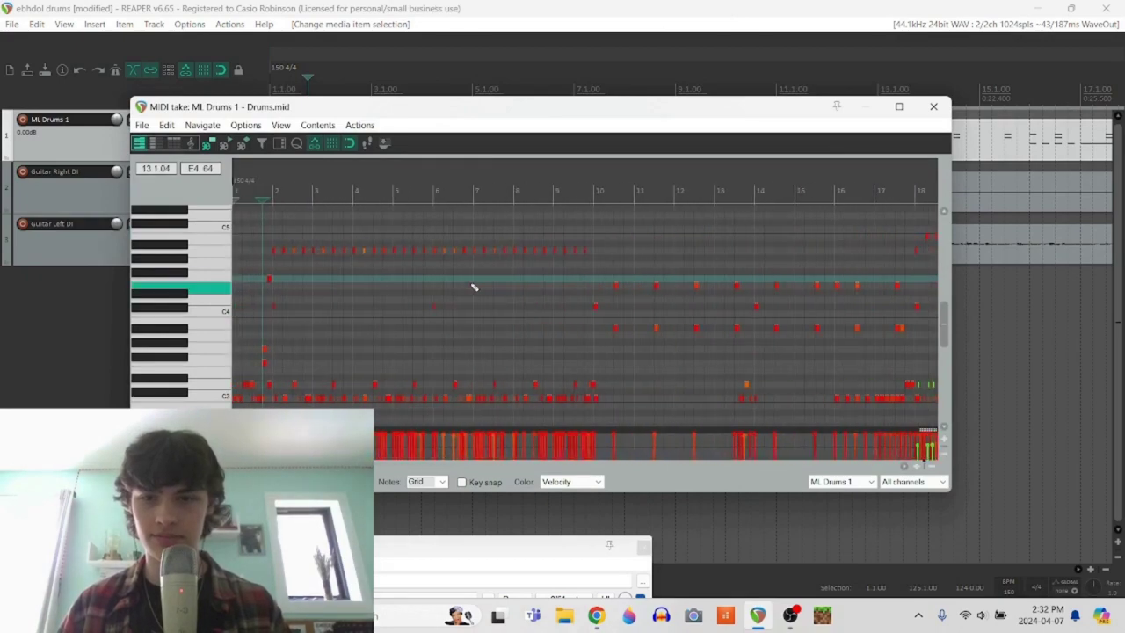
scroll(359, 339, "down", 2)
scroll(358, 339, "up", 4)
scroll(303, 327, "right", 8)
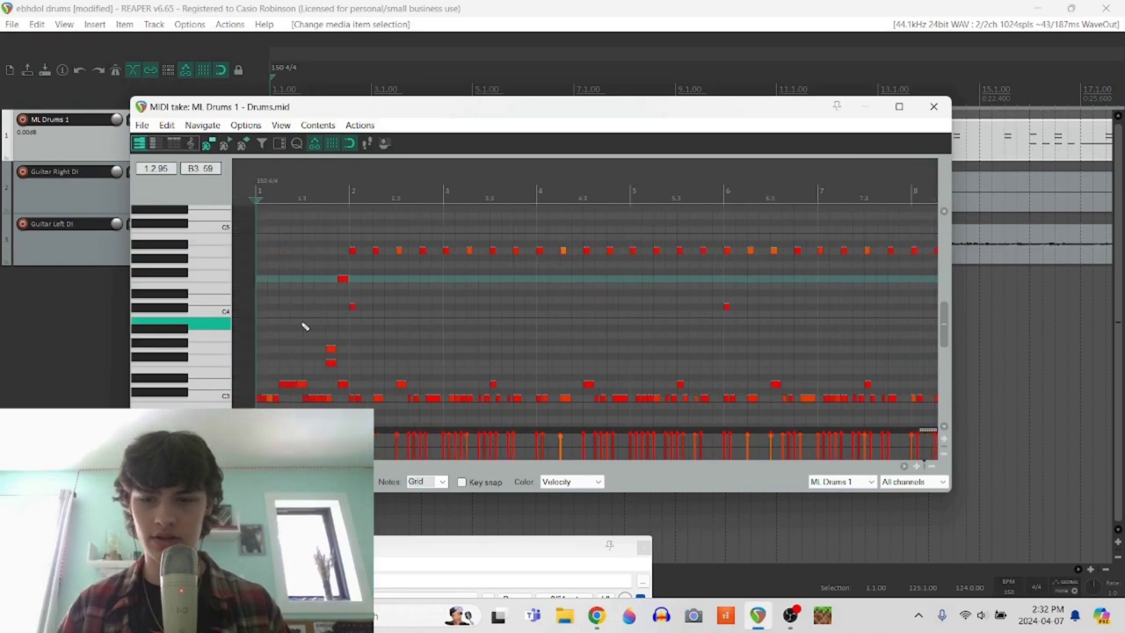
scroll(303, 327, "right", 10)
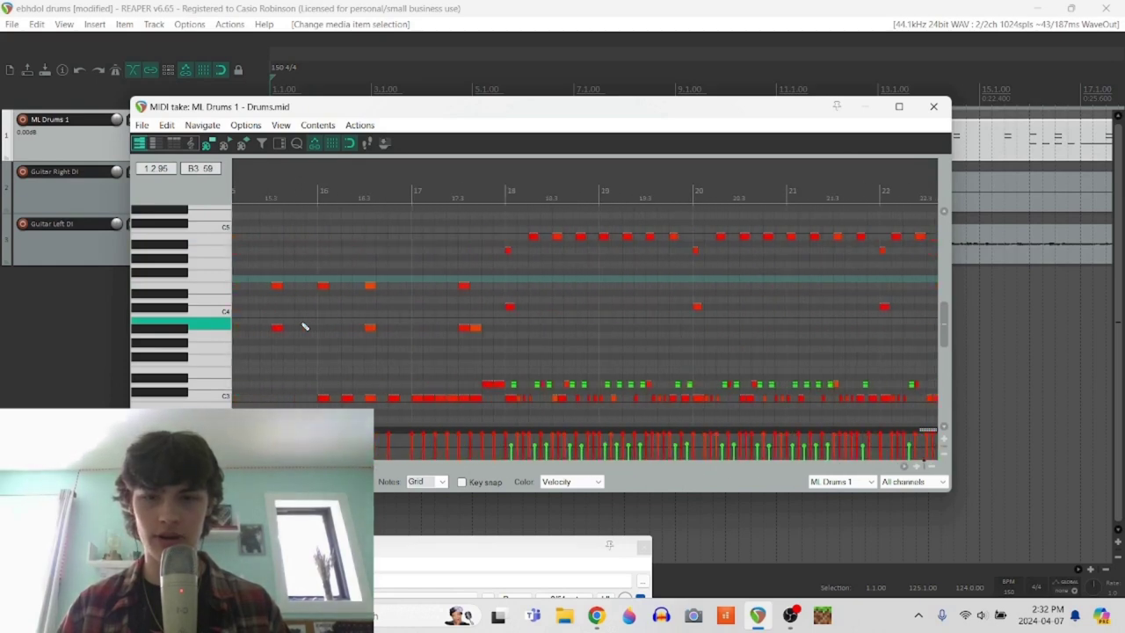
left_click(365, 199)
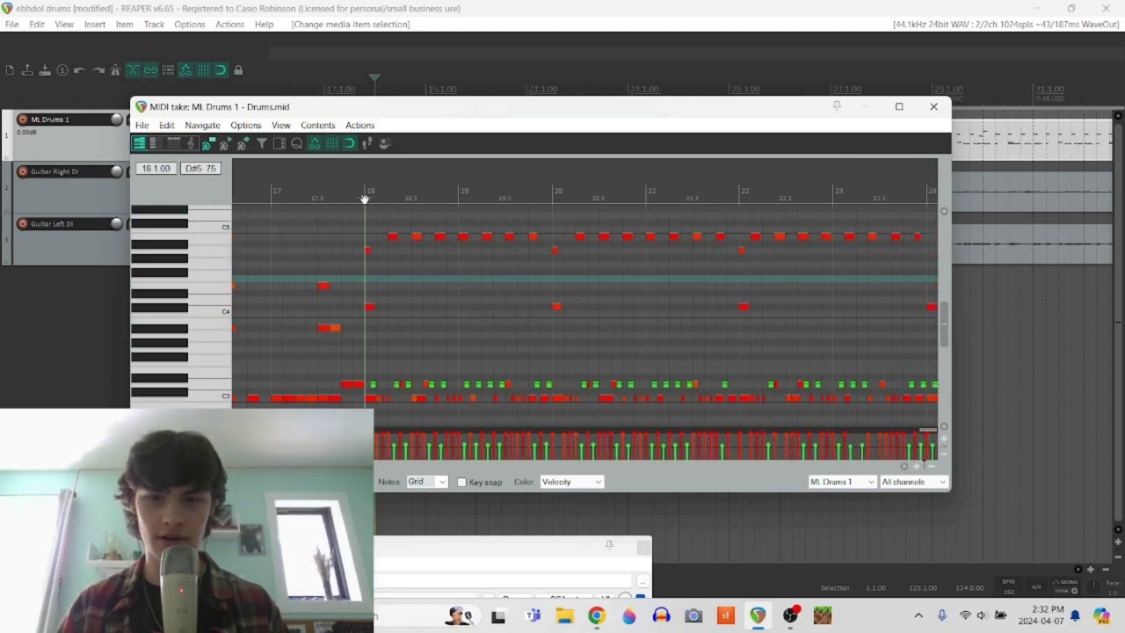
key("space")
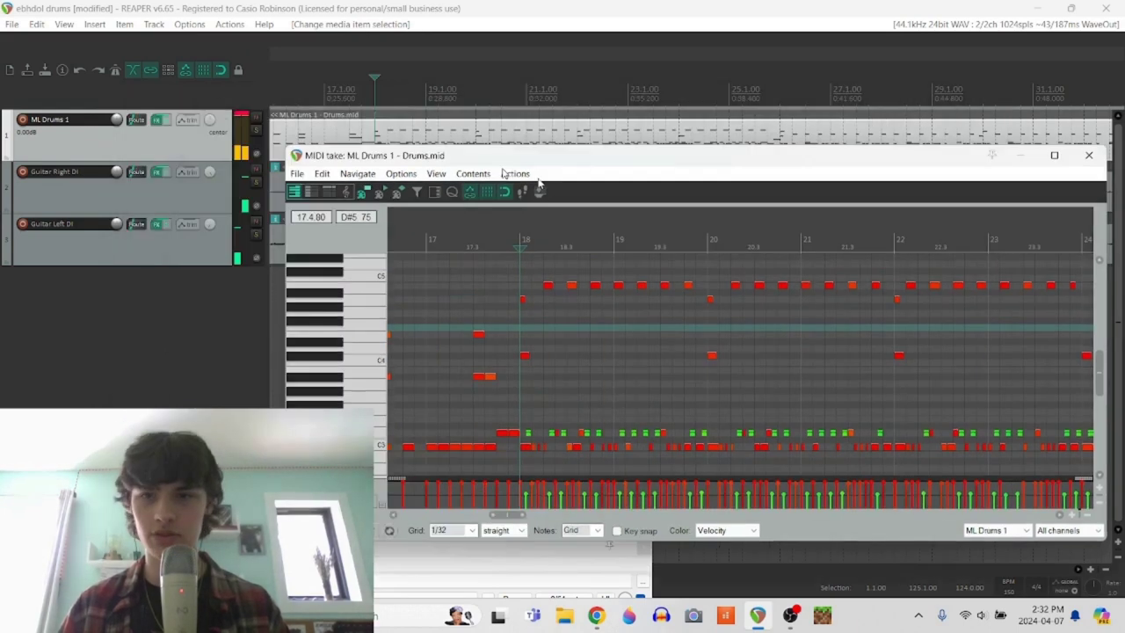
Step: Mute the Guitar Right DI and Guitar Left DI tracks and play the drums alone from bar 18
left_click_drag(502, 172, 589, 191)
left_click_drag(256, 169, 256, 221)
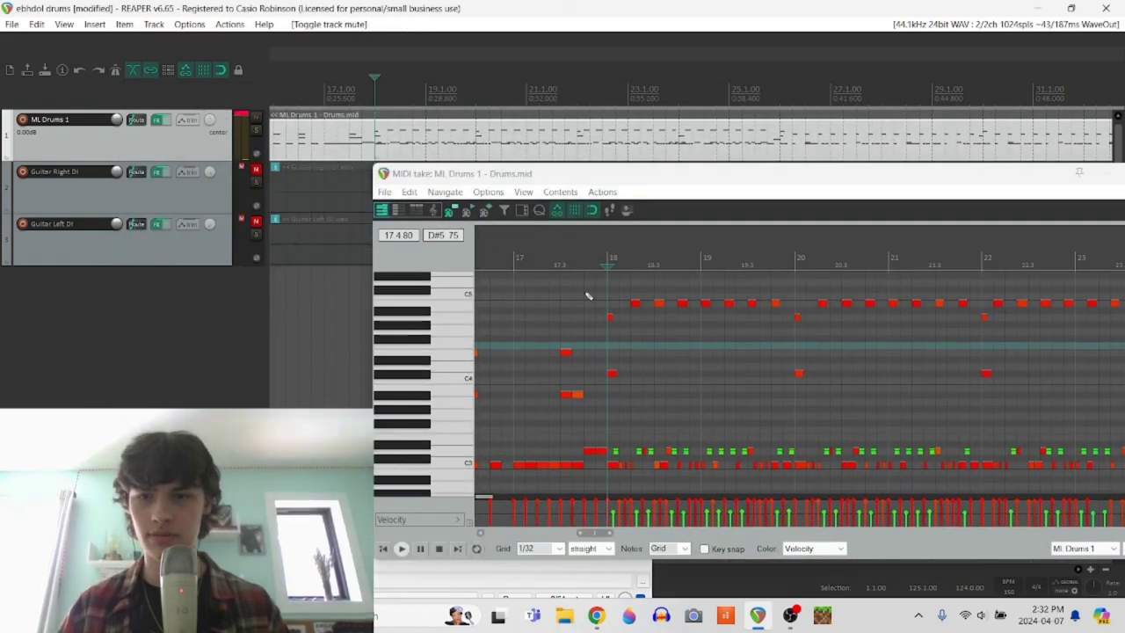
key("space")
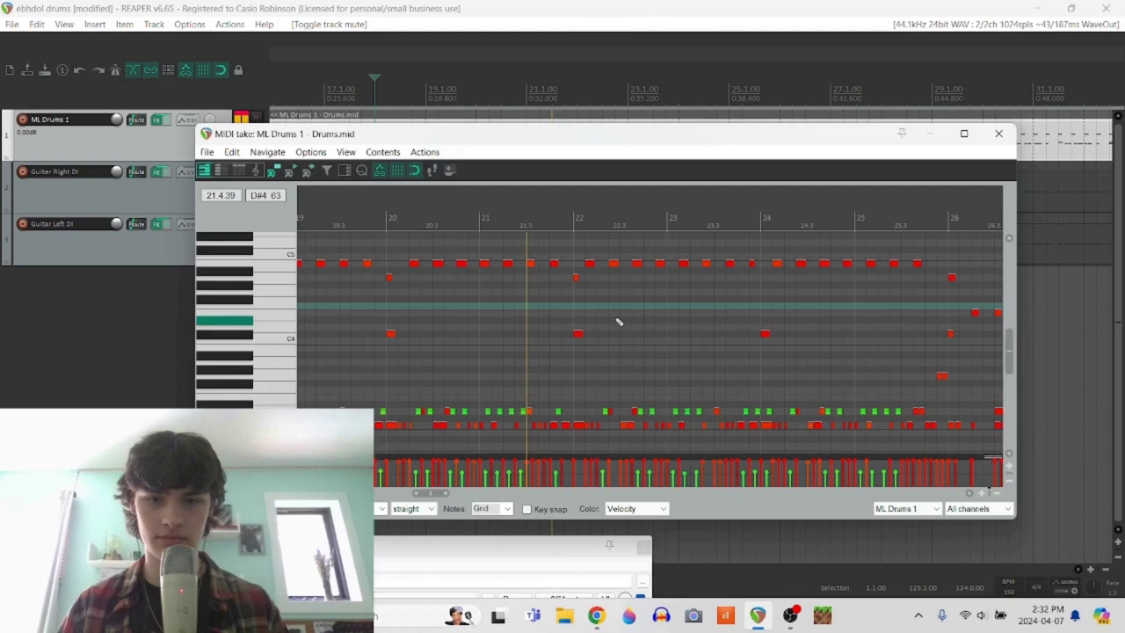
Step: Bring up the Kontakt 7 instrument of the ML Drums 1 track and view its full drum kit
scroll(618, 322, "down", 5)
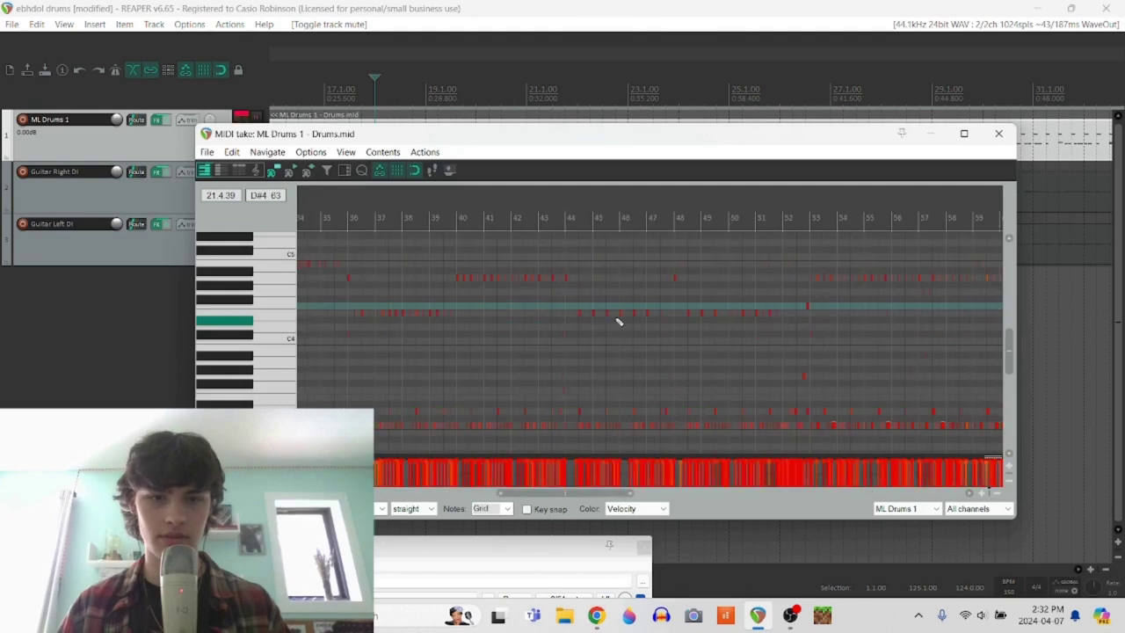
scroll(618, 322, "right", 3)
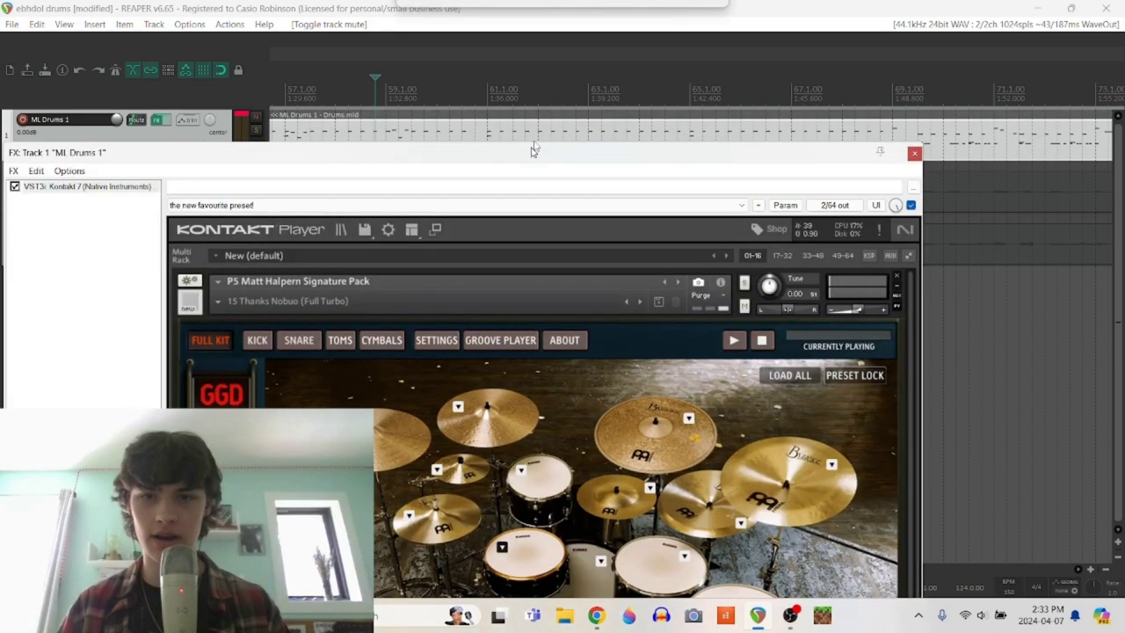
left_click_drag(533, 147, 557, 48)
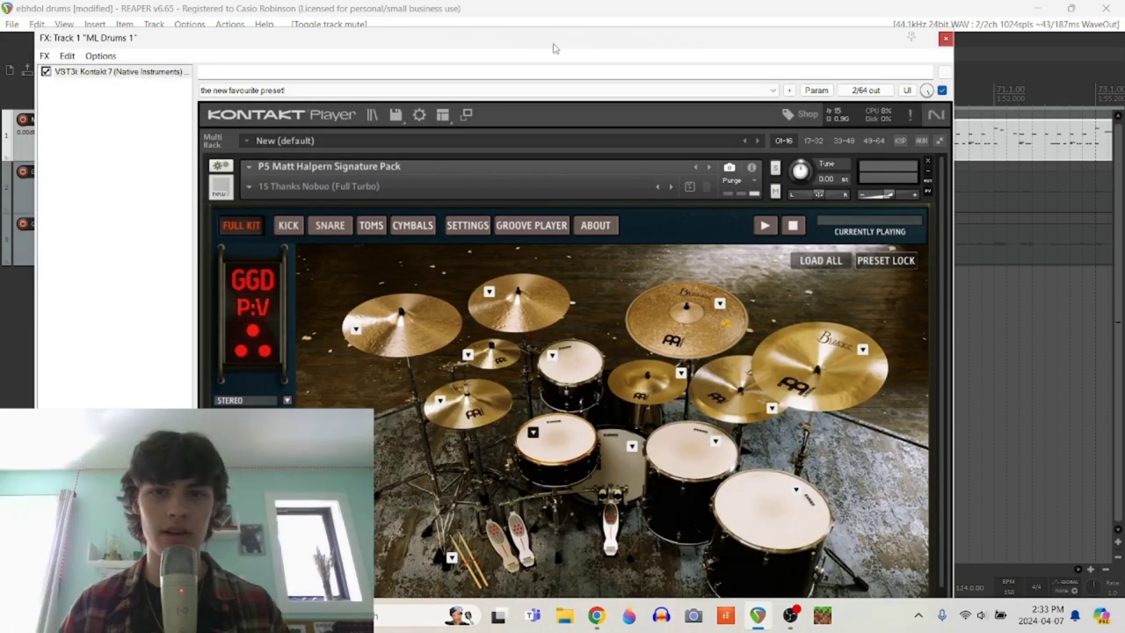
left_click_drag(535, 39, 245, 422)
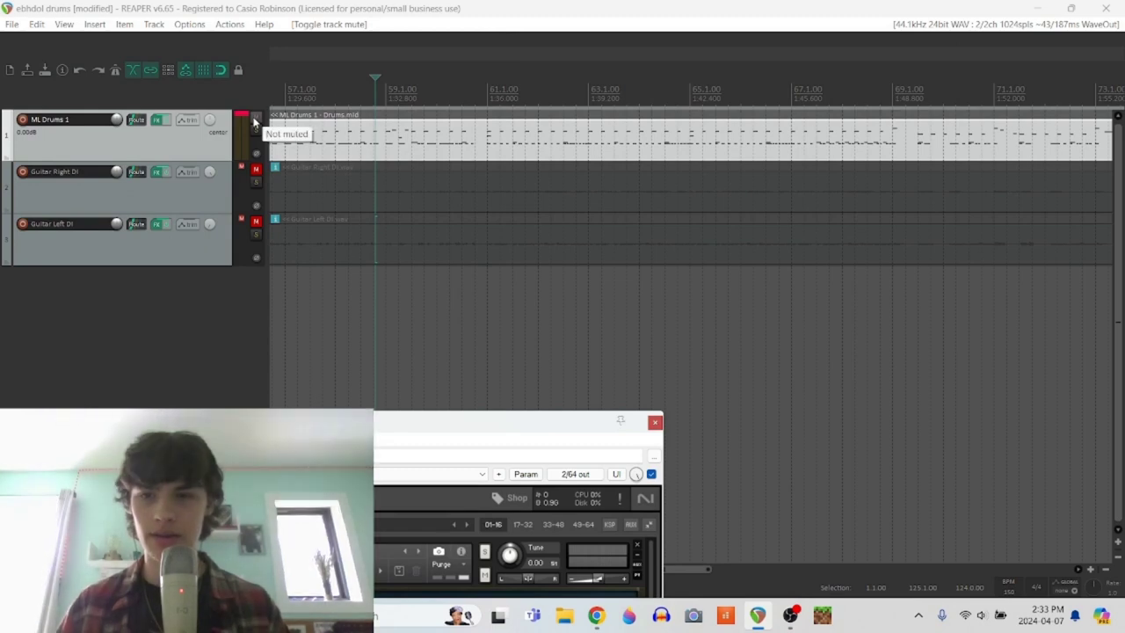
Step: Unmute the Guitar Right DI and Guitar Left DI tracks and solo both of them
left_click(256, 169)
left_click(256, 223)
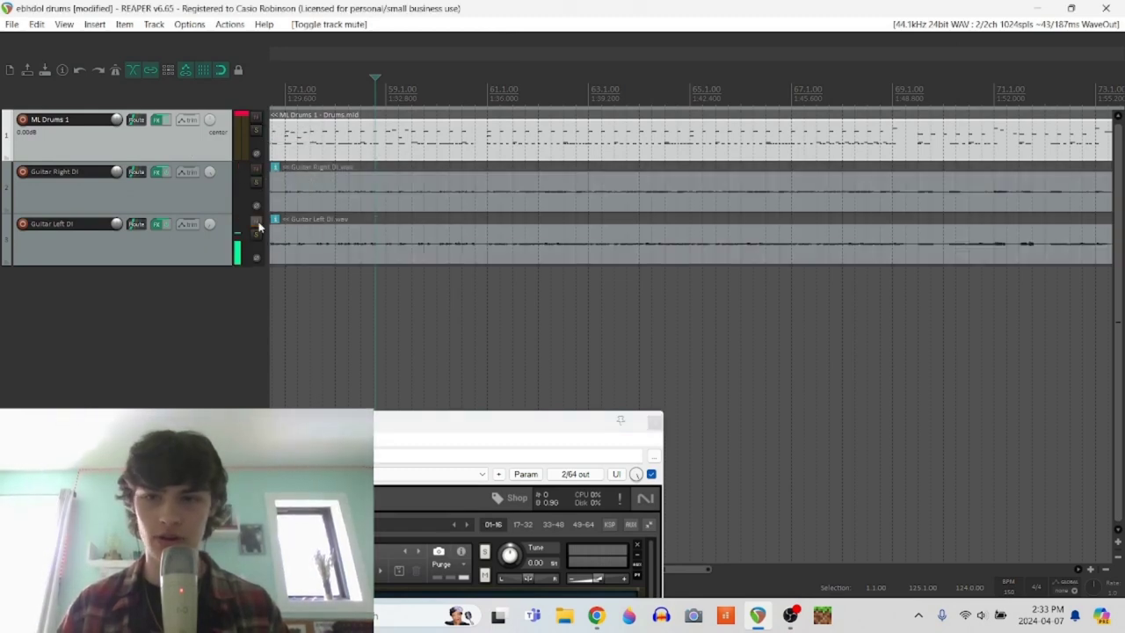
left_click(256, 182)
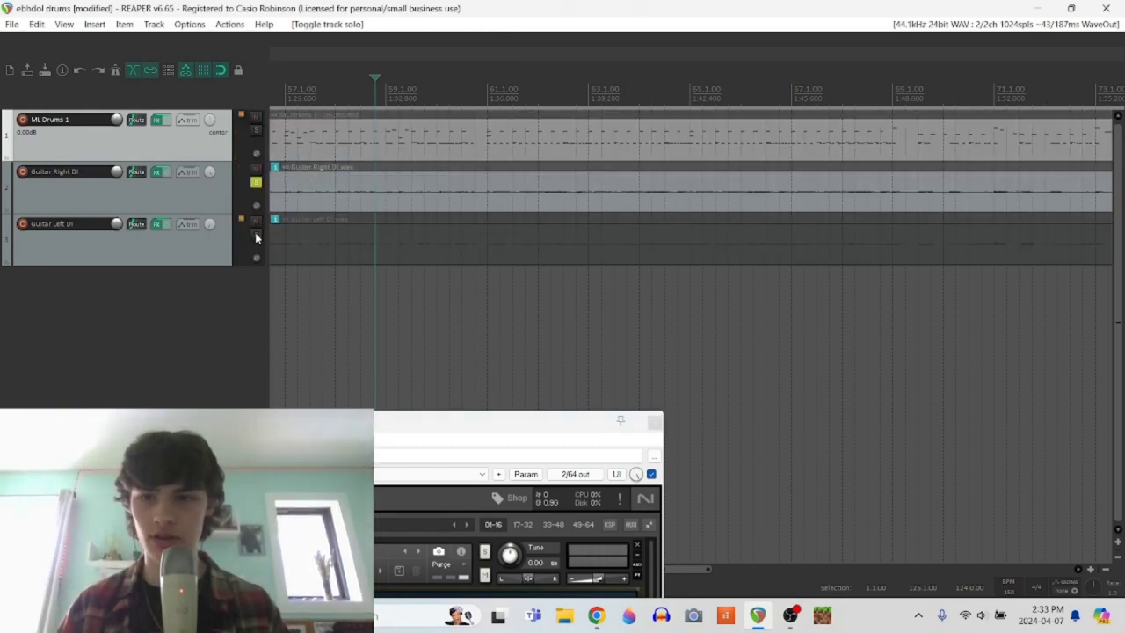
left_click(256, 234)
Step: Bypass the effects on both guitar tracks and play the dry guitars from bar 2
scroll(370, 238, "left", 6)
scroll(369, 238, "left", 15)
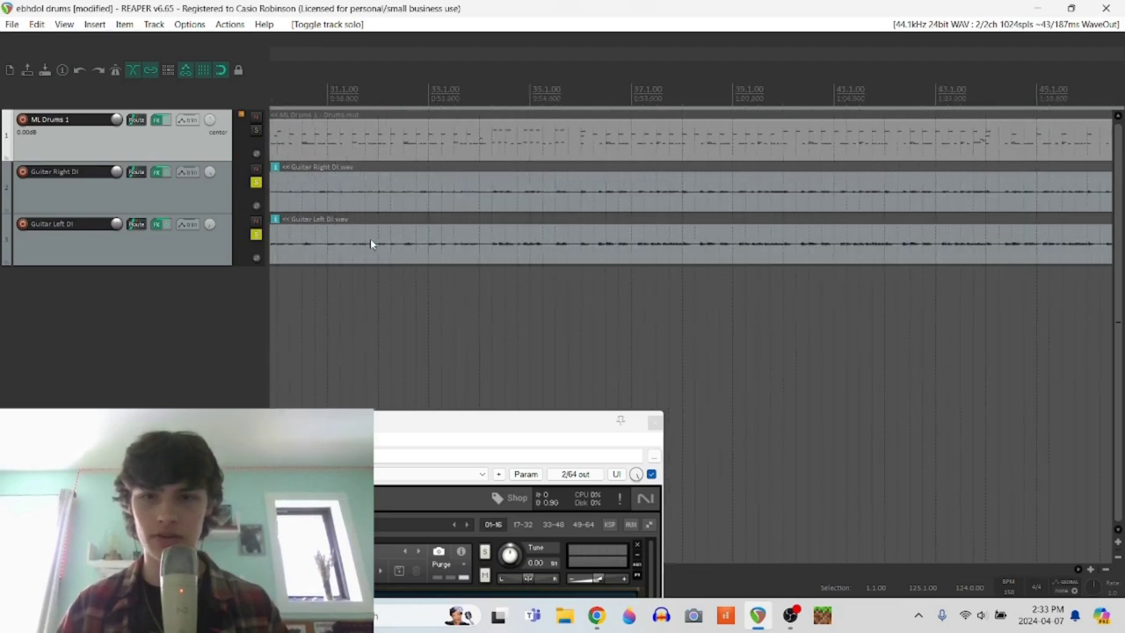
left_click(157, 171)
left_click(157, 223)
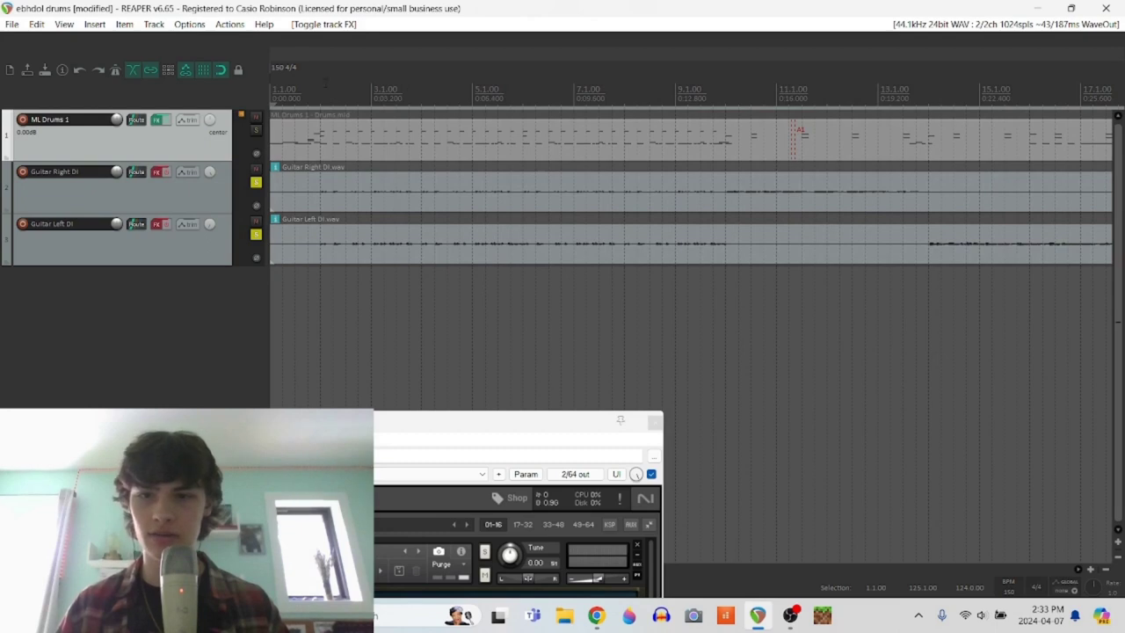
key("space")
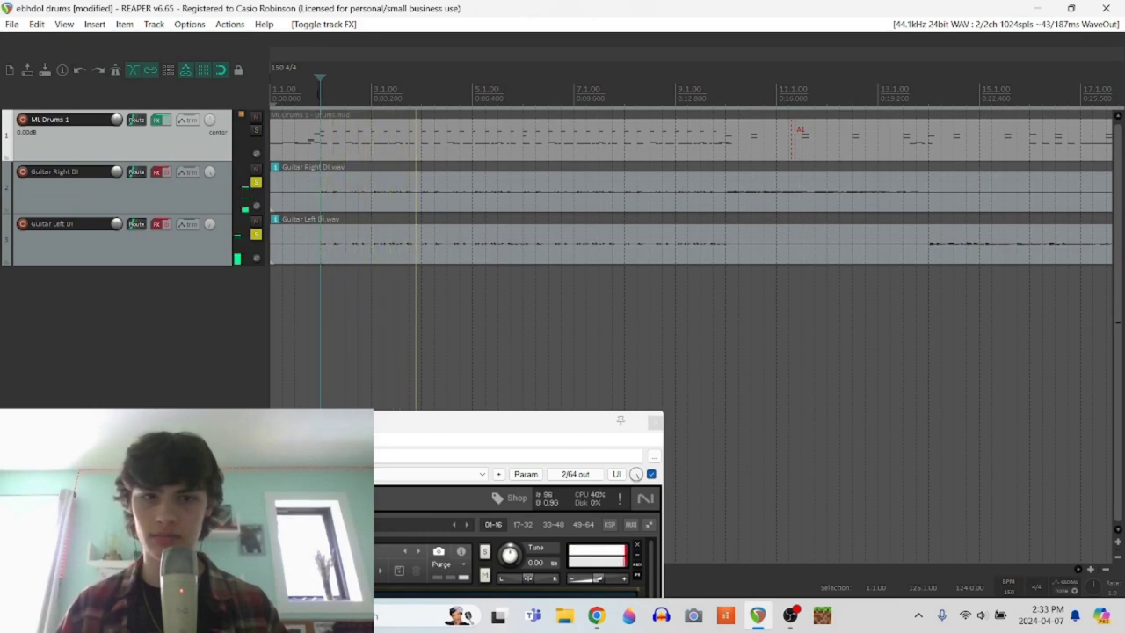
Step: Listen to the dry guitars from bar 10 and from bar 18
left_click(726, 95)
scroll(649, 152, "right", 3)
left_click(775, 219)
scroll(602, 309, "right", 2)
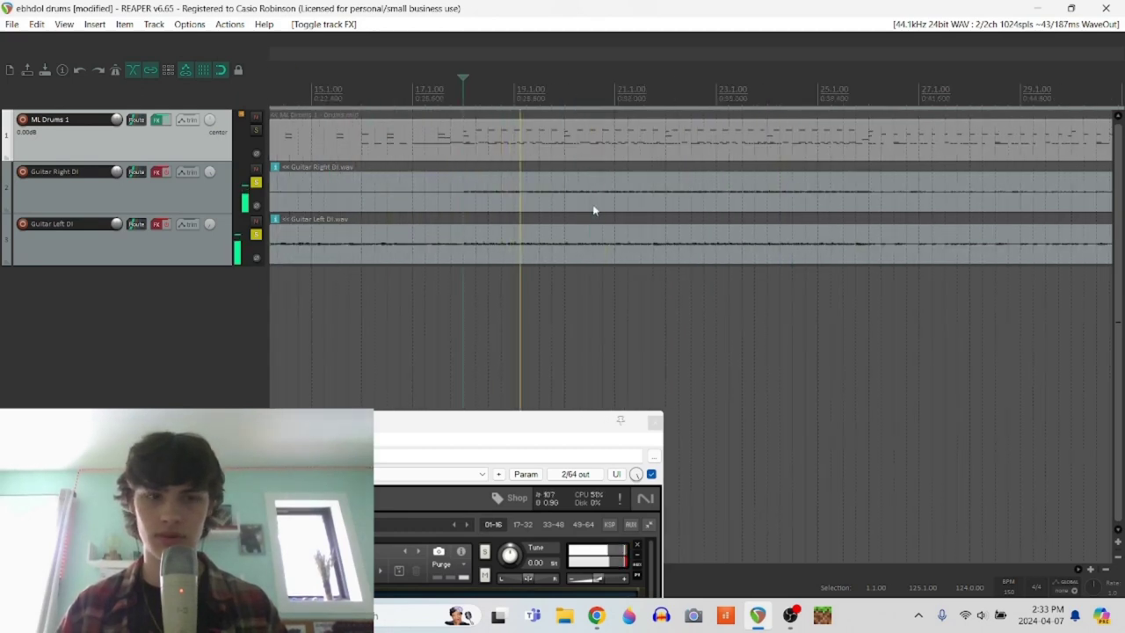
Step: Stop playback and re-enable the effects on both guitar tracks
key("space")
left_click(165, 172)
left_click(166, 230)
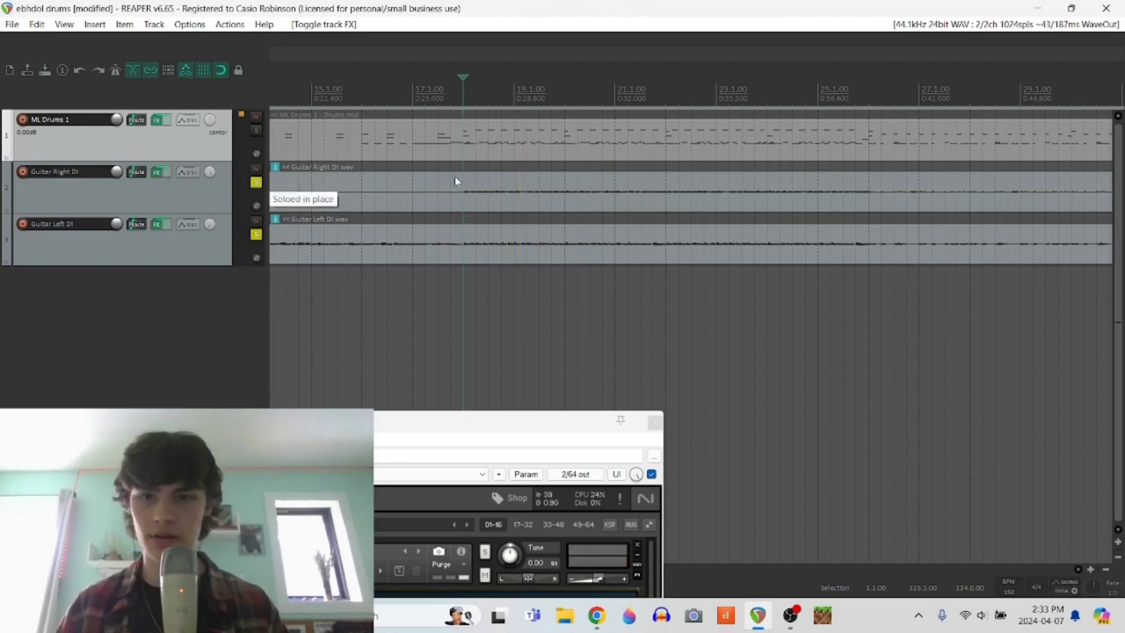
Step: Play the guitars with their effects and view the Amped Roots plugin on the Guitar Right DI track
key("space")
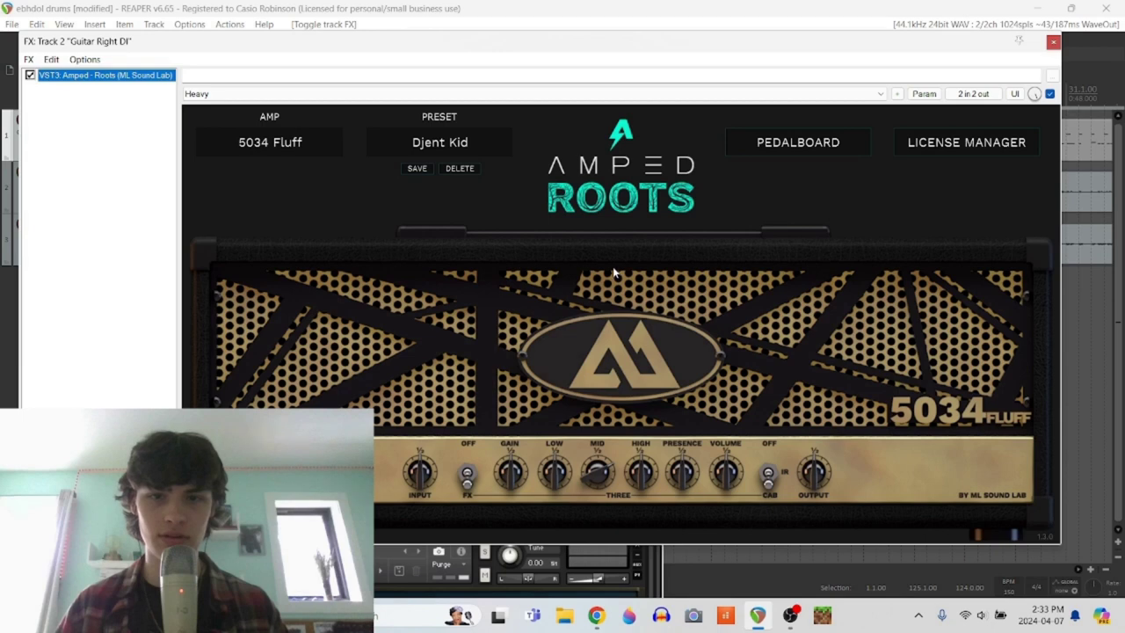
left_click_drag(618, 47, 570, 30)
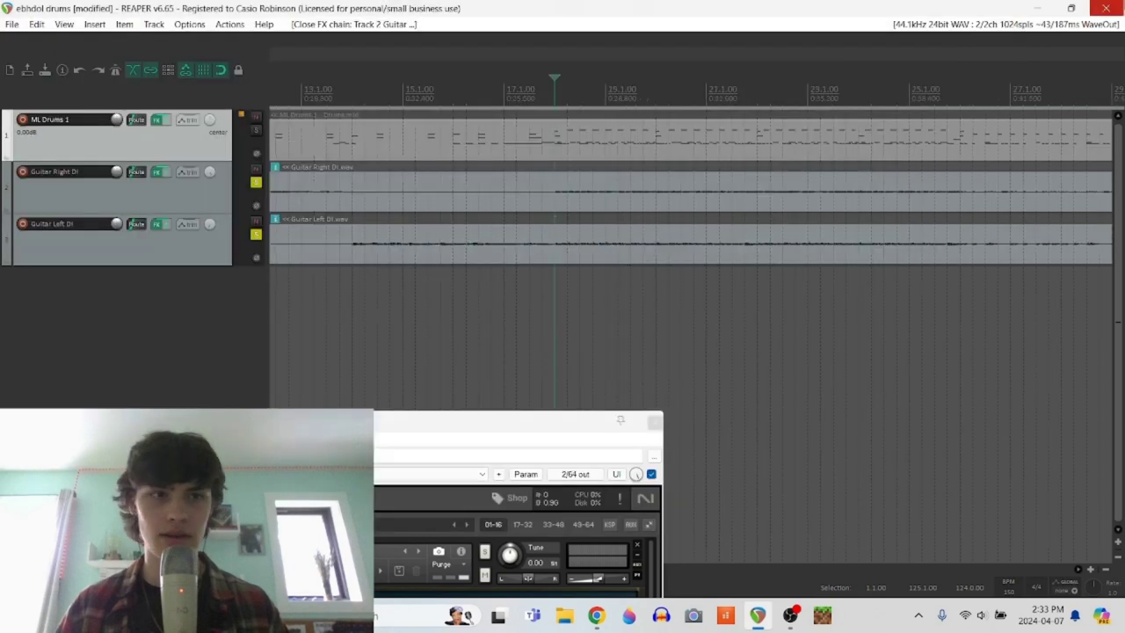
Step: Close REAPER without saving the project and return to the BandLab session
left_click(1108, 10)
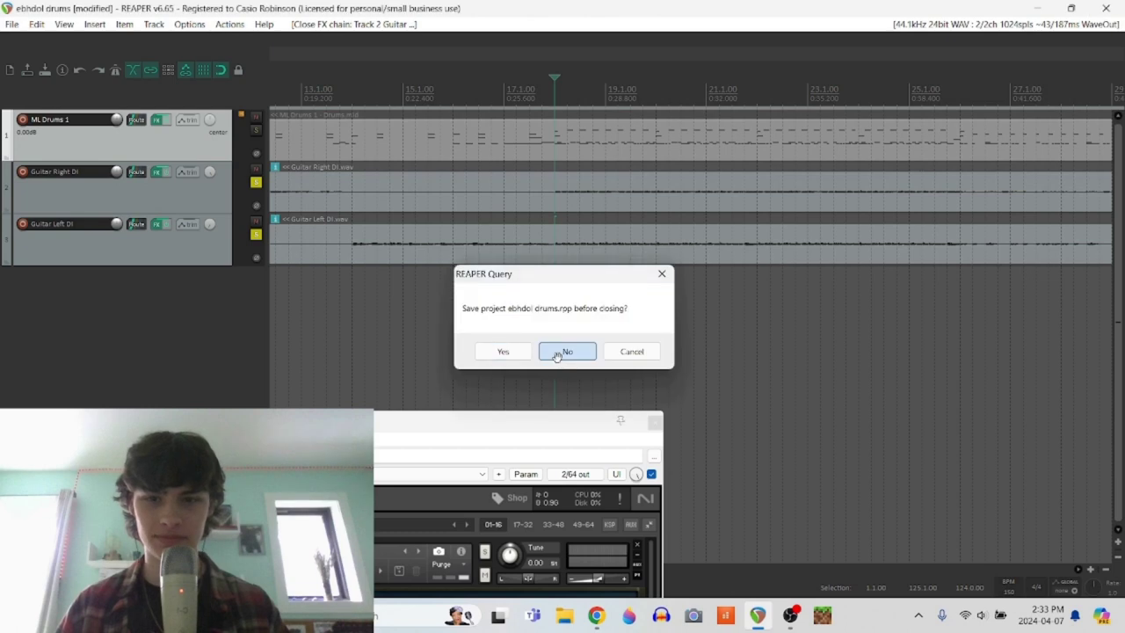
left_click(565, 351)
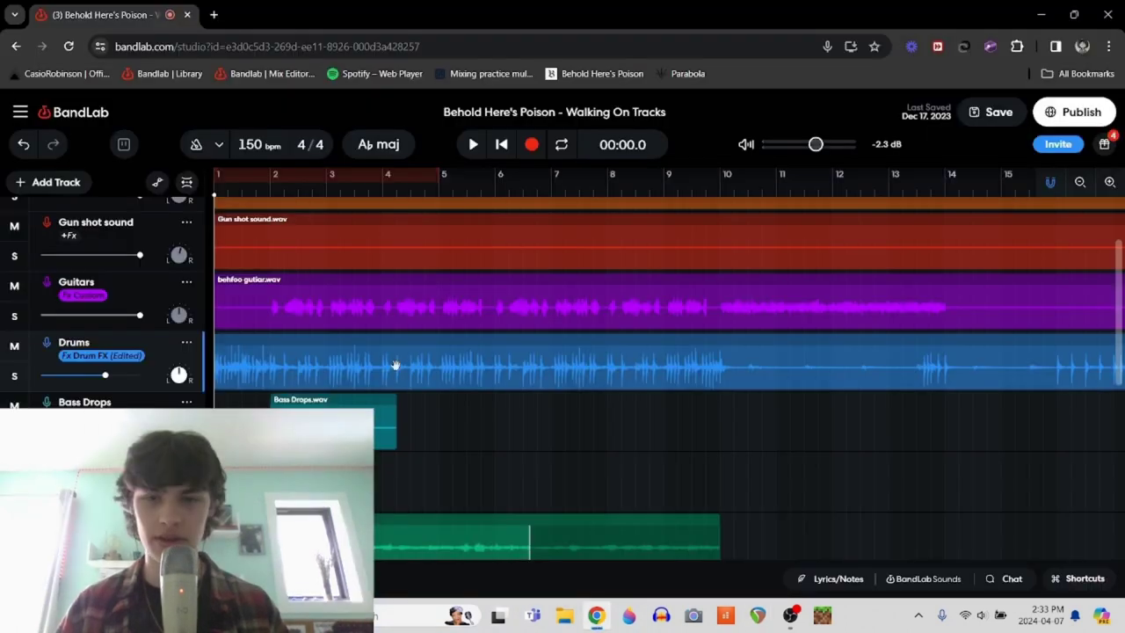
left_click(430, 416)
Step: Solo the Bass track and play it from bar 2
scroll(430, 415, "up", 2)
left_click(501, 146)
left_click(151, 245)
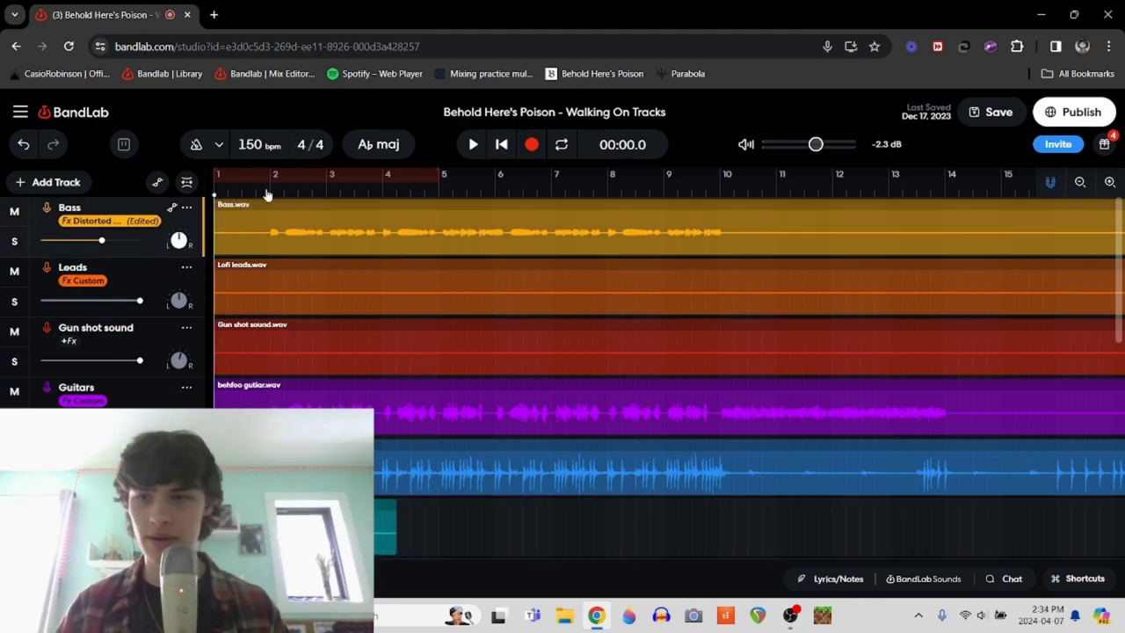
key("s")
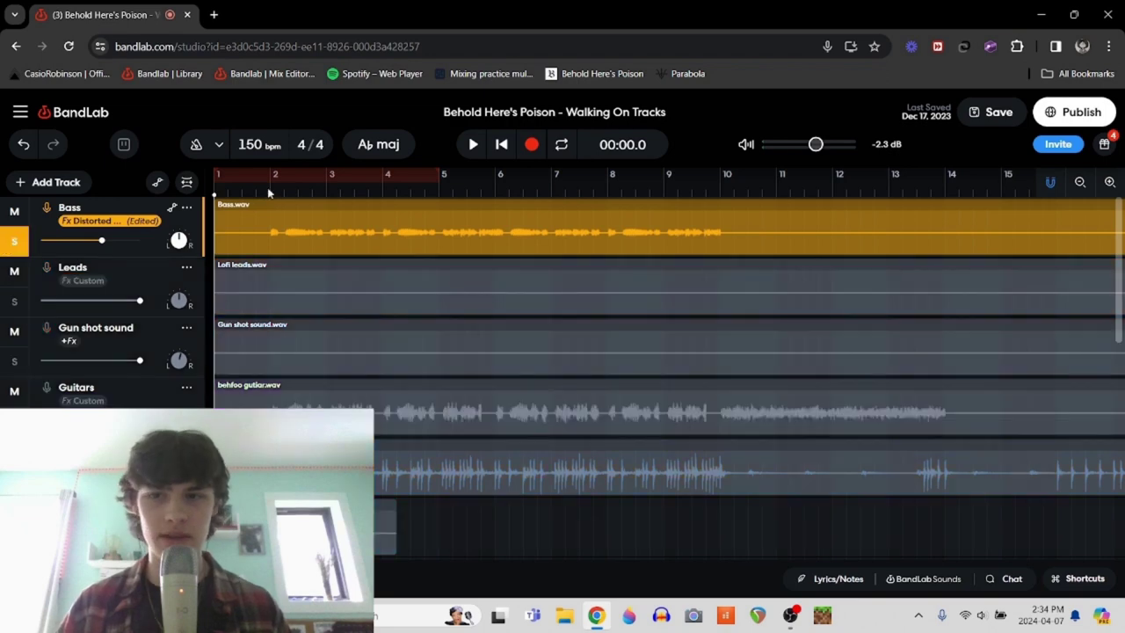
key("space")
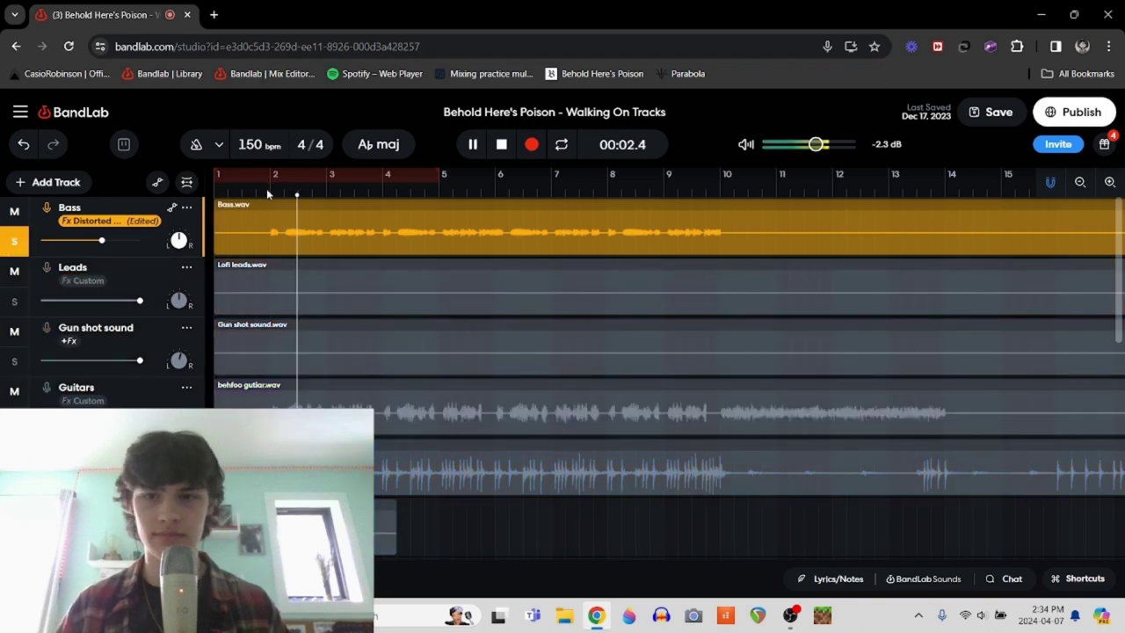
key("space")
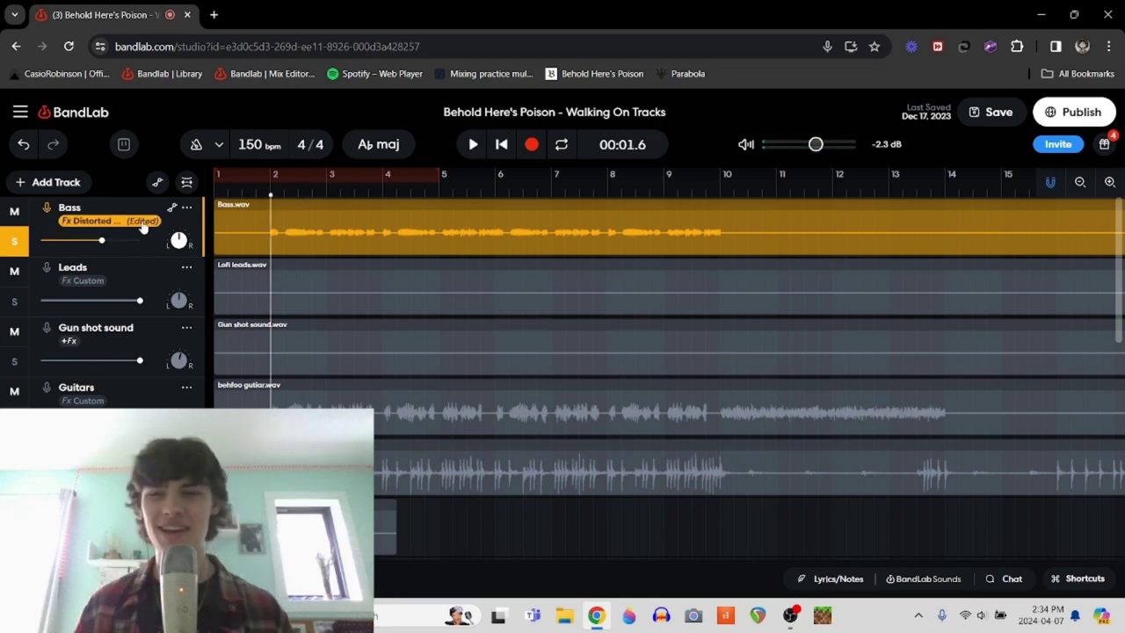
Step: Open the Bass track's effects chain and examine its effects from the Noise Gate to the FBK Compressor
left_click(143, 223)
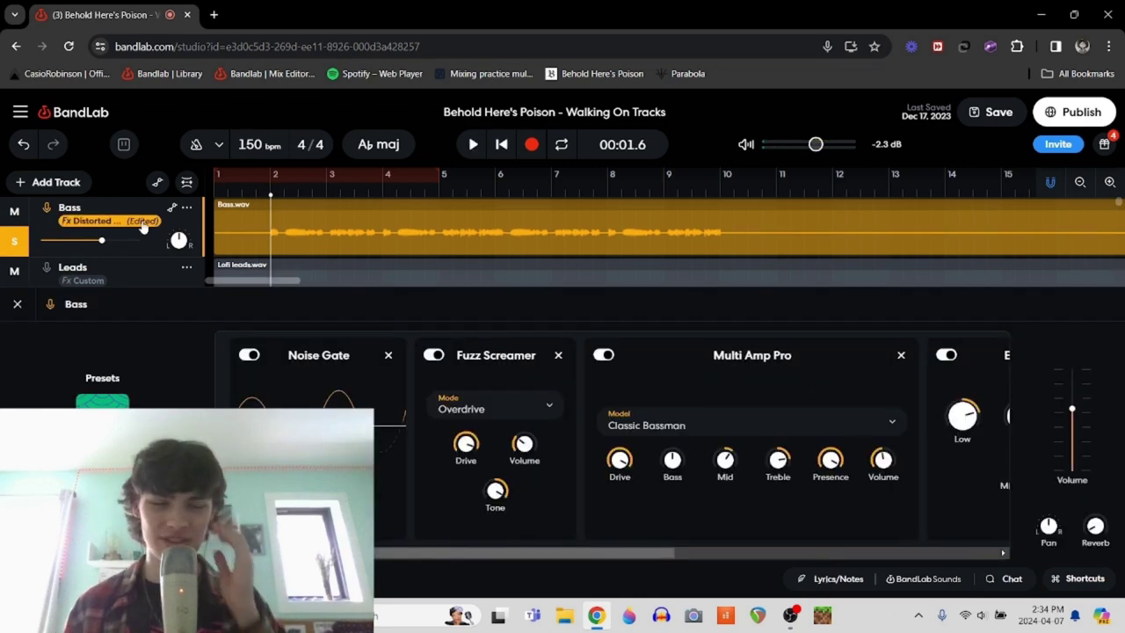
scroll(612, 439, "right", 1)
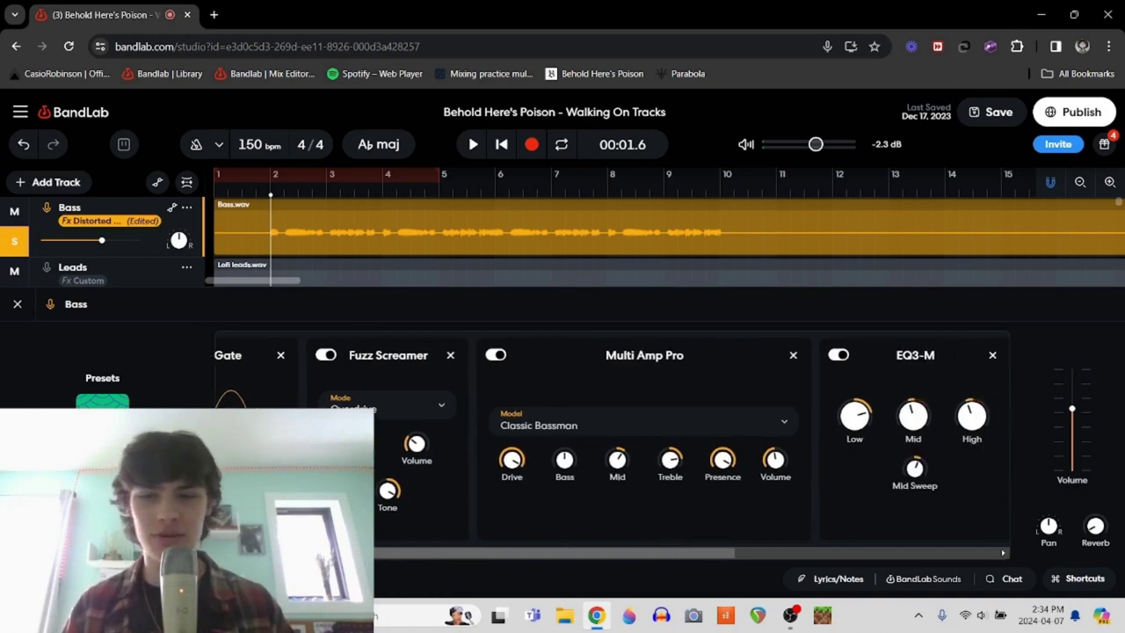
scroll(615, 440, "right", 6)
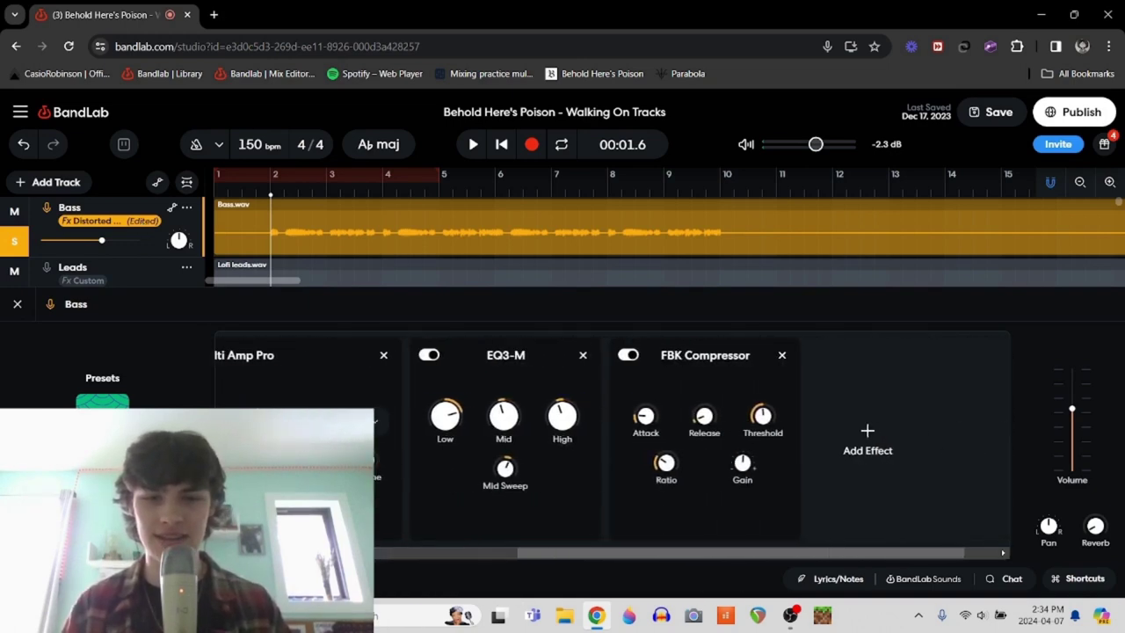
Step: Look along the Bass clip on the timeline to bar 27 and close the Bass effects chain
scroll(356, 214, "down", 1)
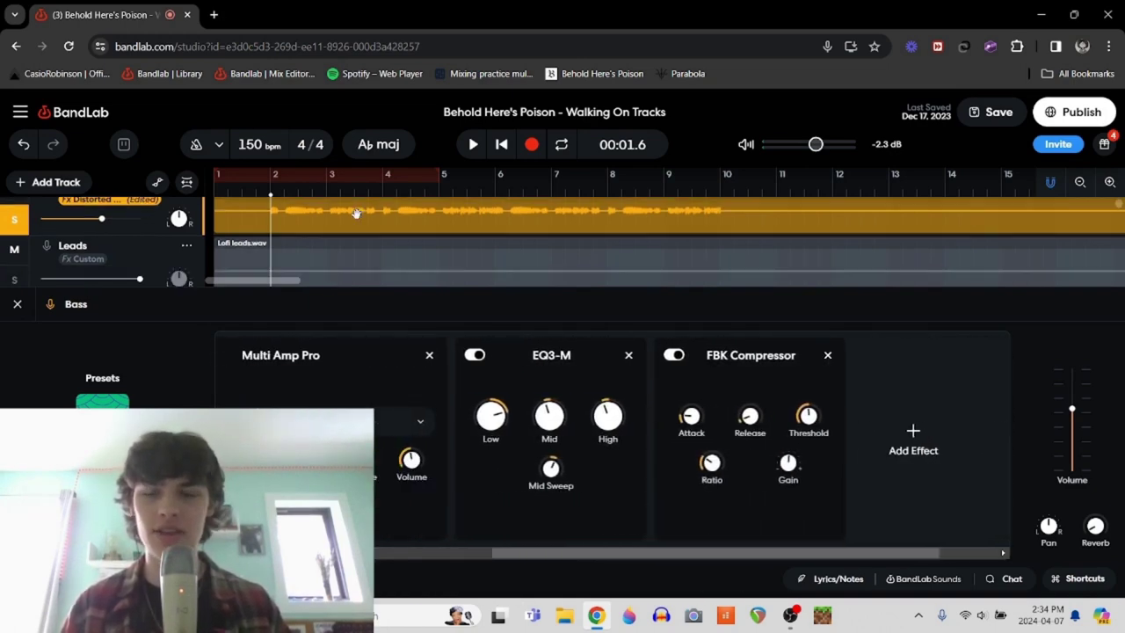
scroll(355, 214, "up", 1)
scroll(356, 214, "right", 8)
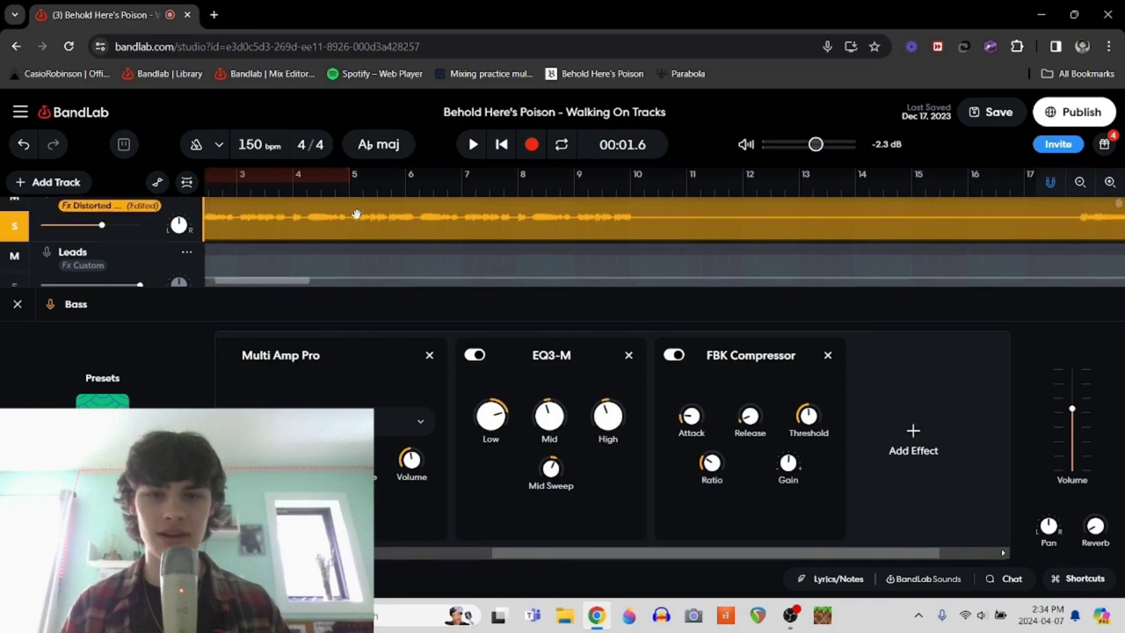
scroll(356, 213, "right", 3)
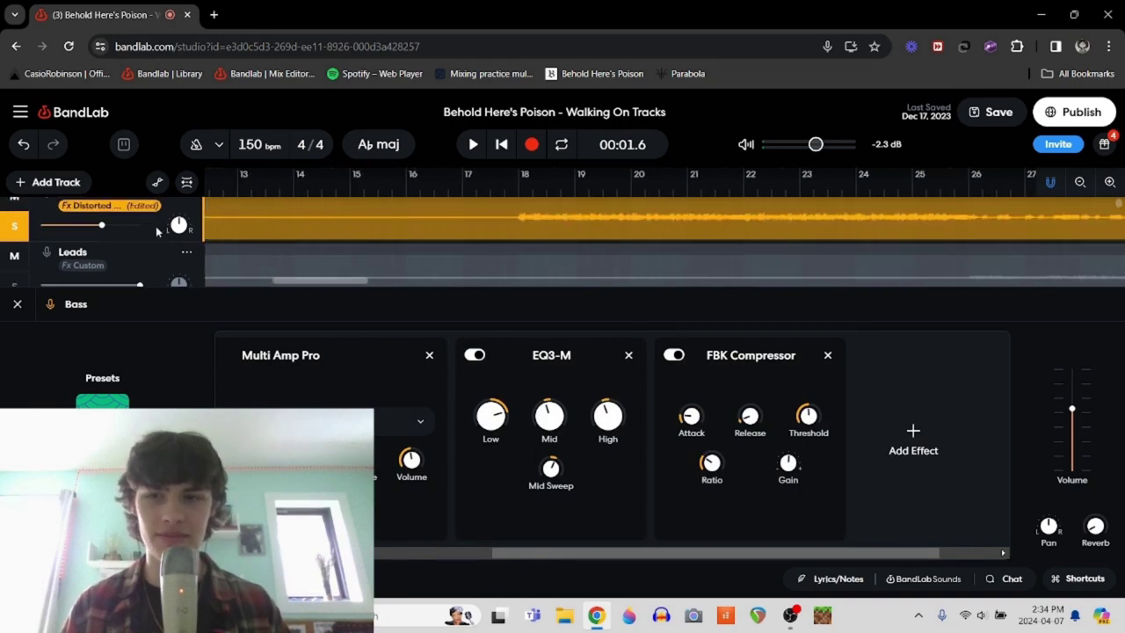
scroll(321, 223, "right", 1)
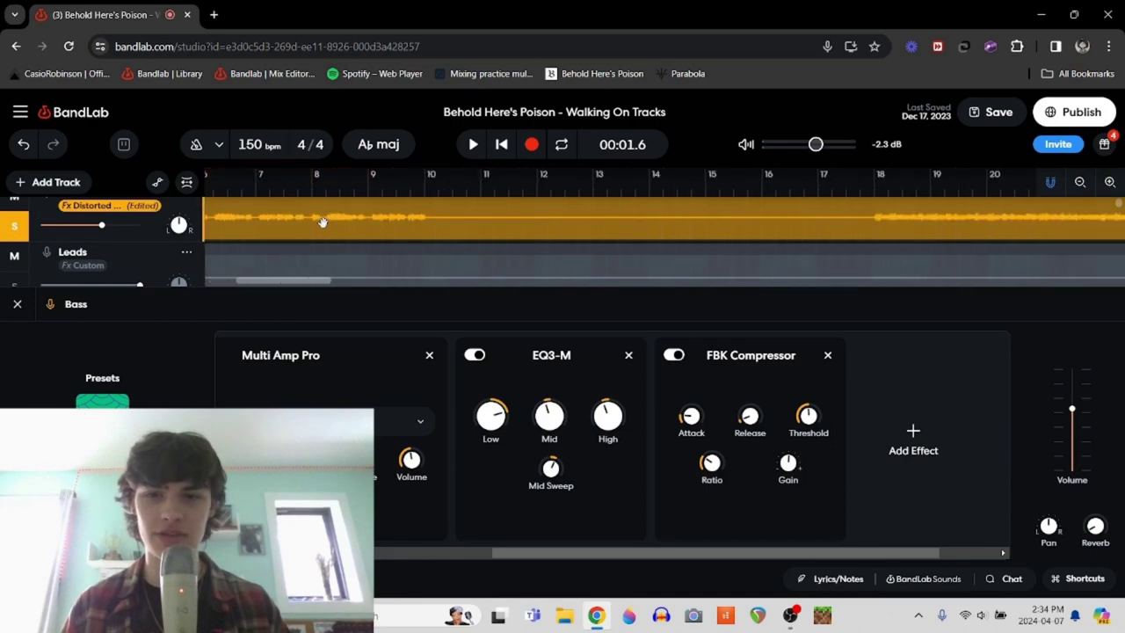
scroll(323, 222, "left", 10)
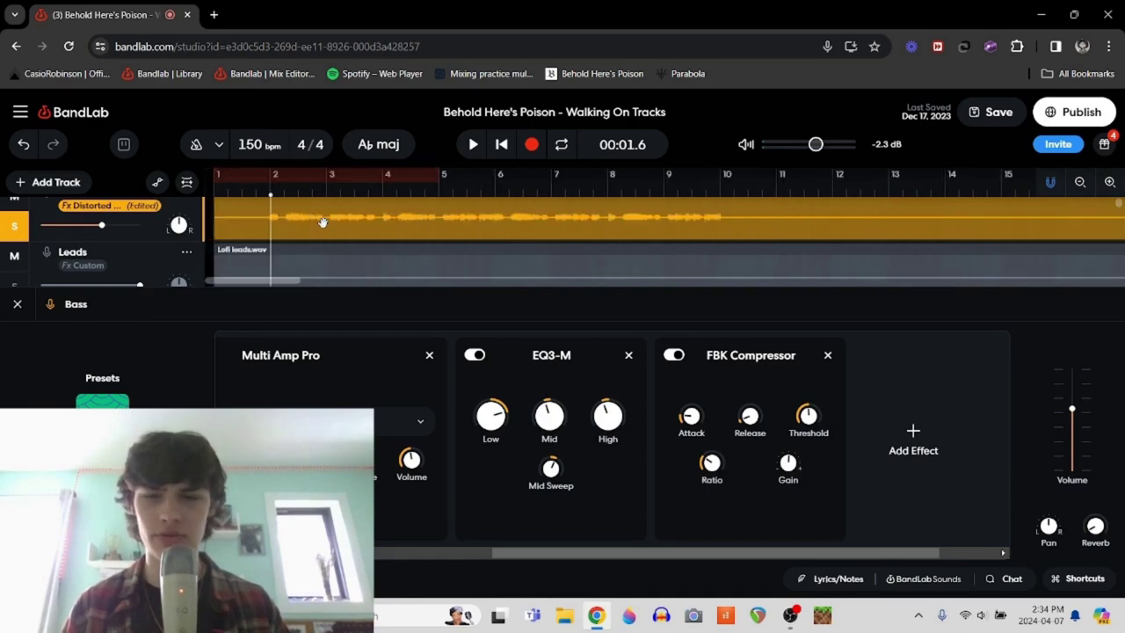
key("Escape")
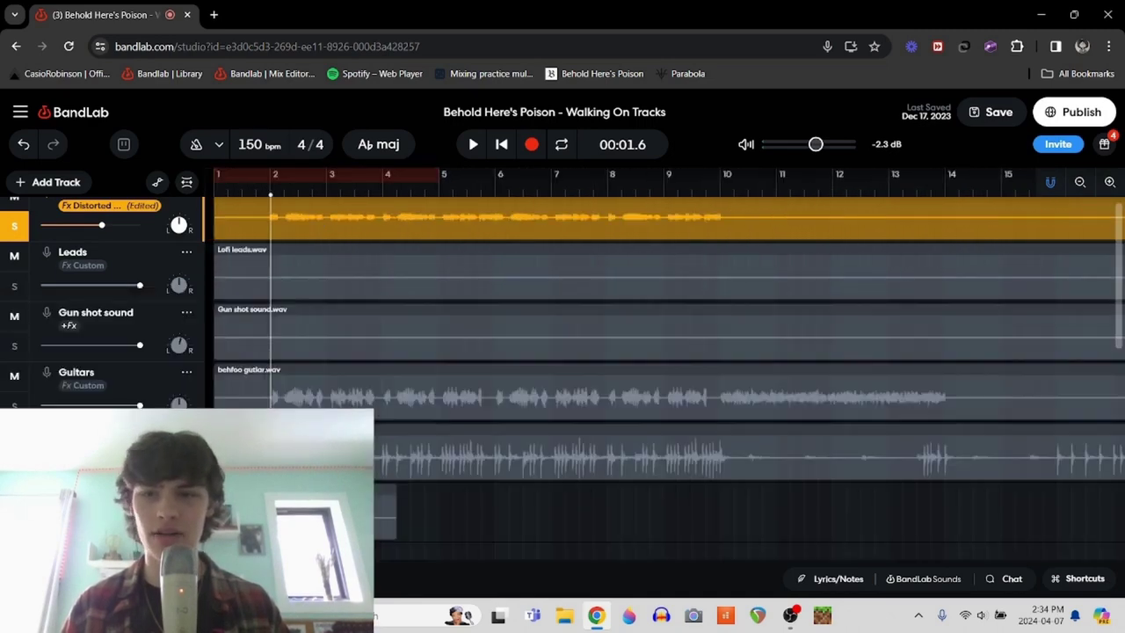
Step: Solo the Drums along with the Bass and play both tracks from the start of the song
scroll(262, 371, "up", 1)
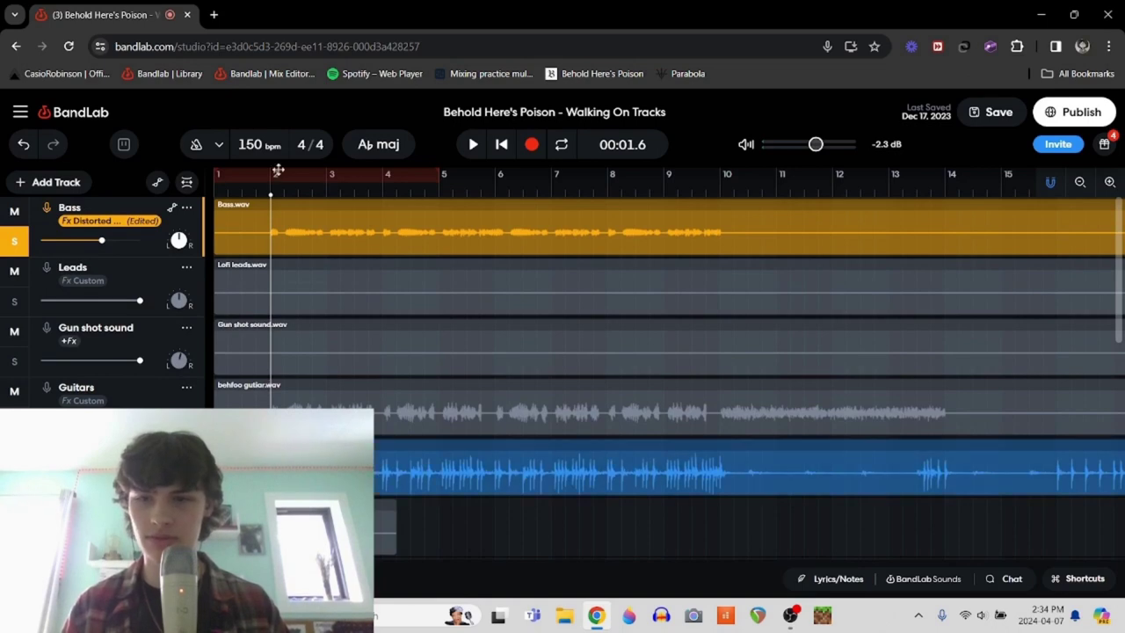
left_click(500, 144)
key("space")
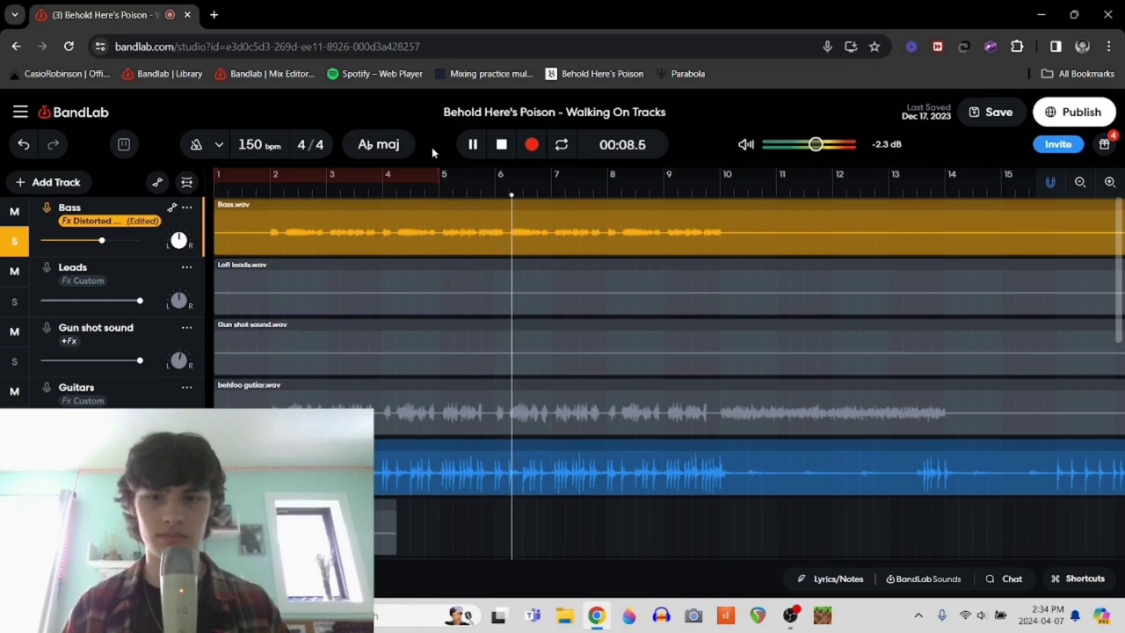
key("space")
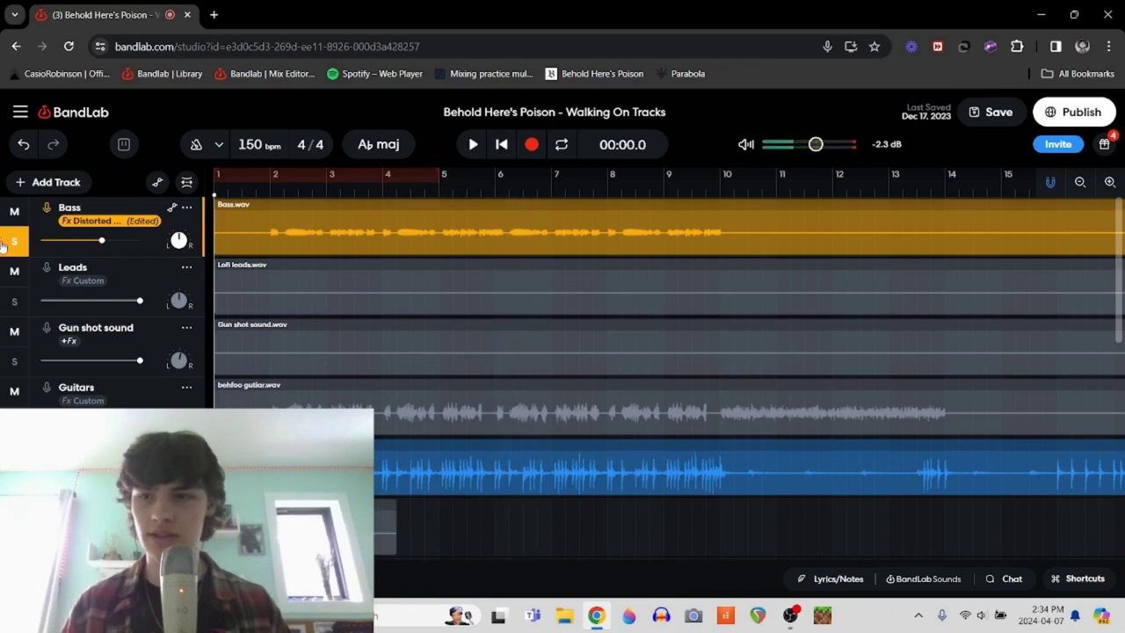
Step: Unsolo the Bass and Drums tracks and look along the full arrangement to about bar 29
left_click(14, 240)
left_click(14, 480)
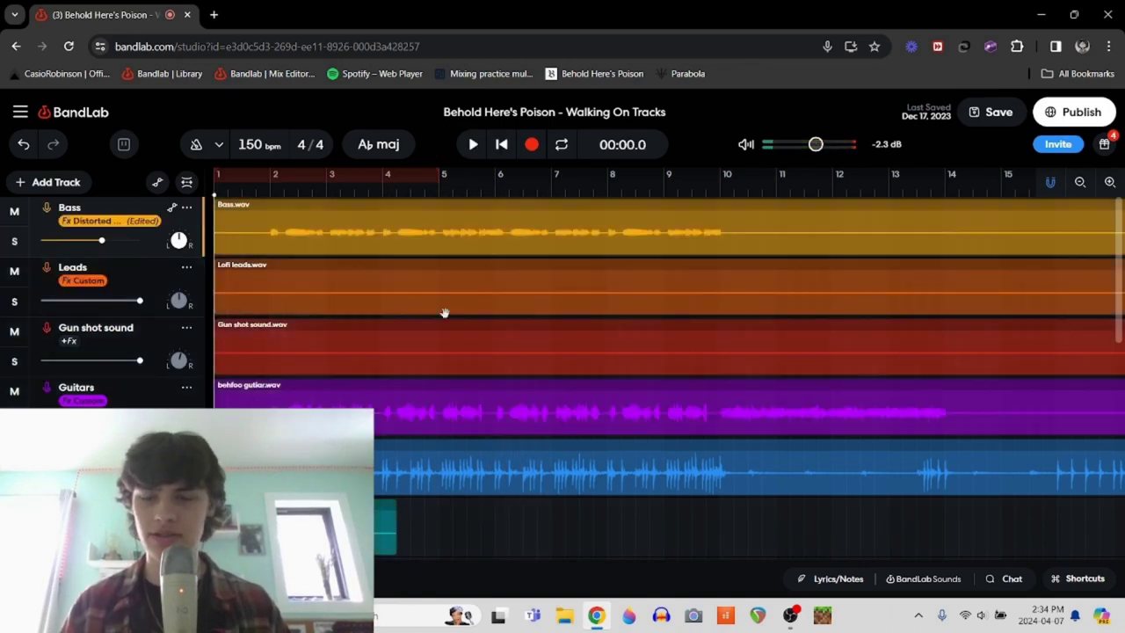
scroll(443, 278, "right", 10)
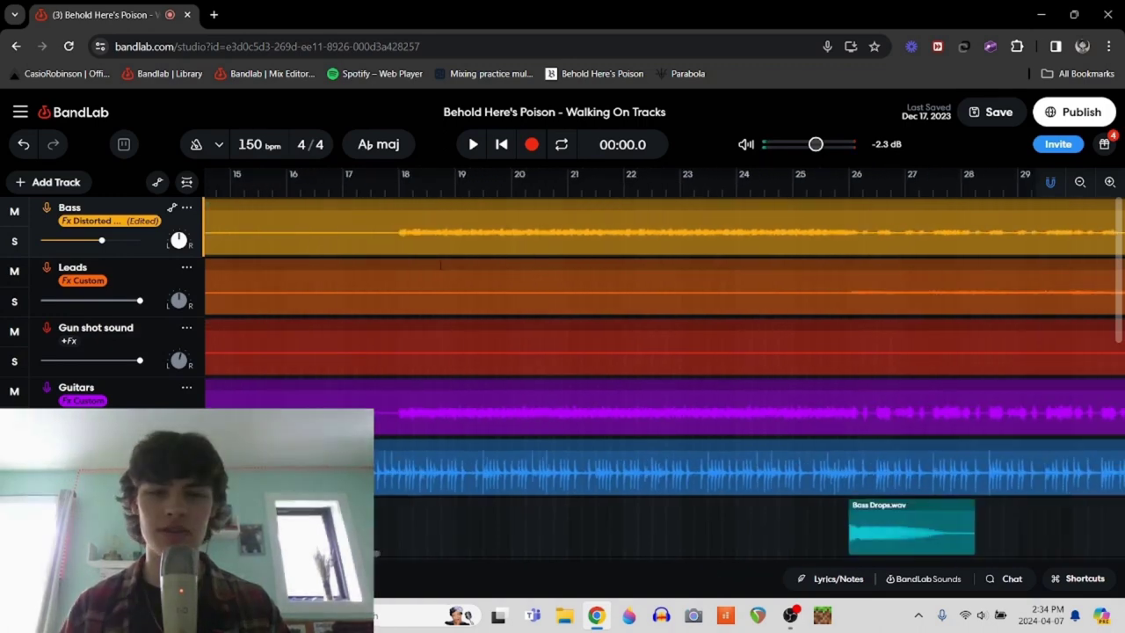
scroll(442, 231, "left", 10)
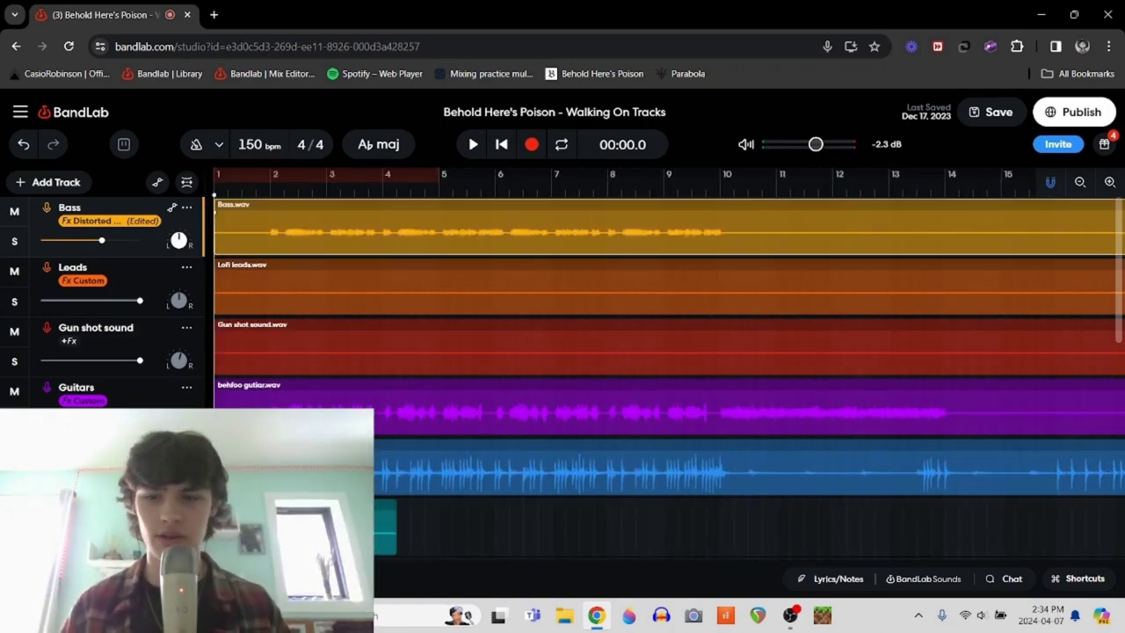
Step: Reopen the Bass track's effects chain, review its effects through the EQ3-M and FBK Compressor, and close it
key("e")
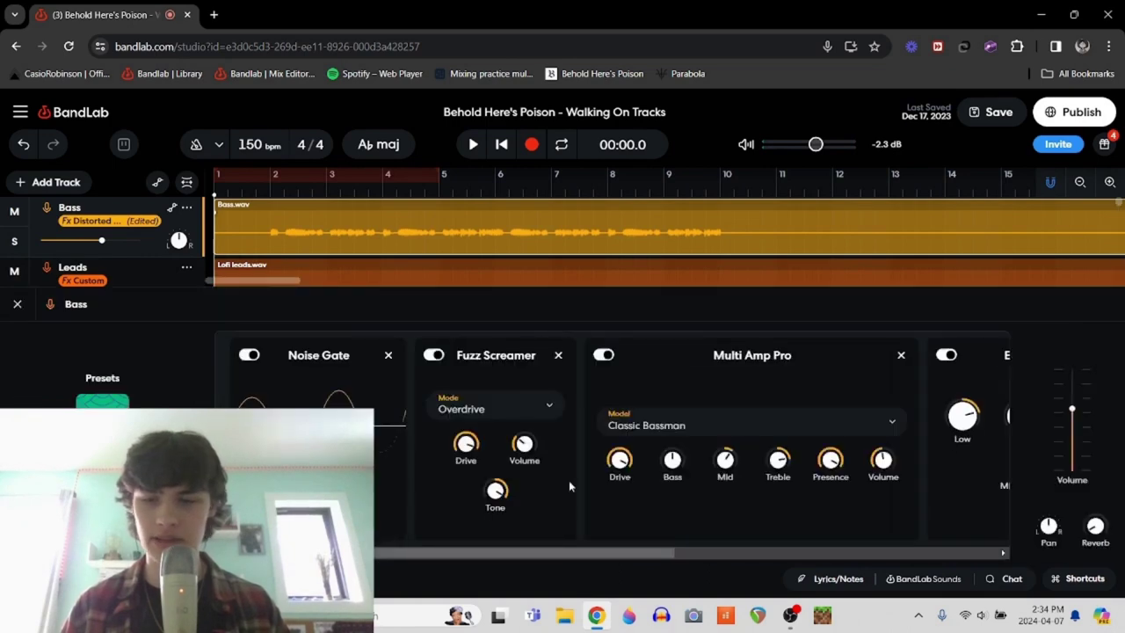
scroll(299, 382, "right", 5)
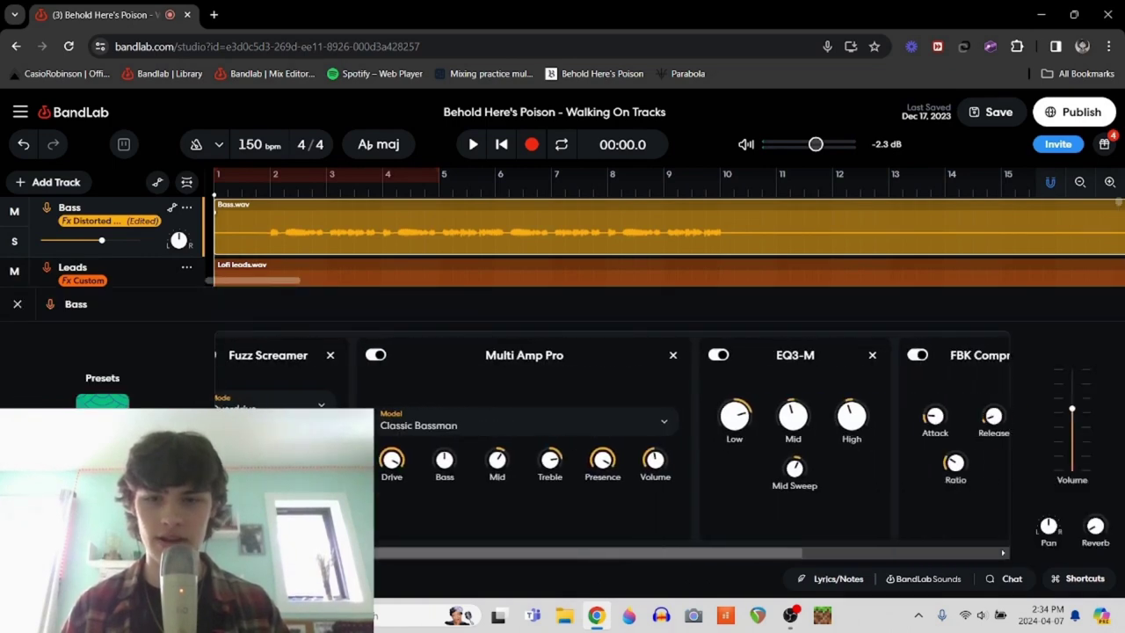
scroll(299, 382, "right", 2)
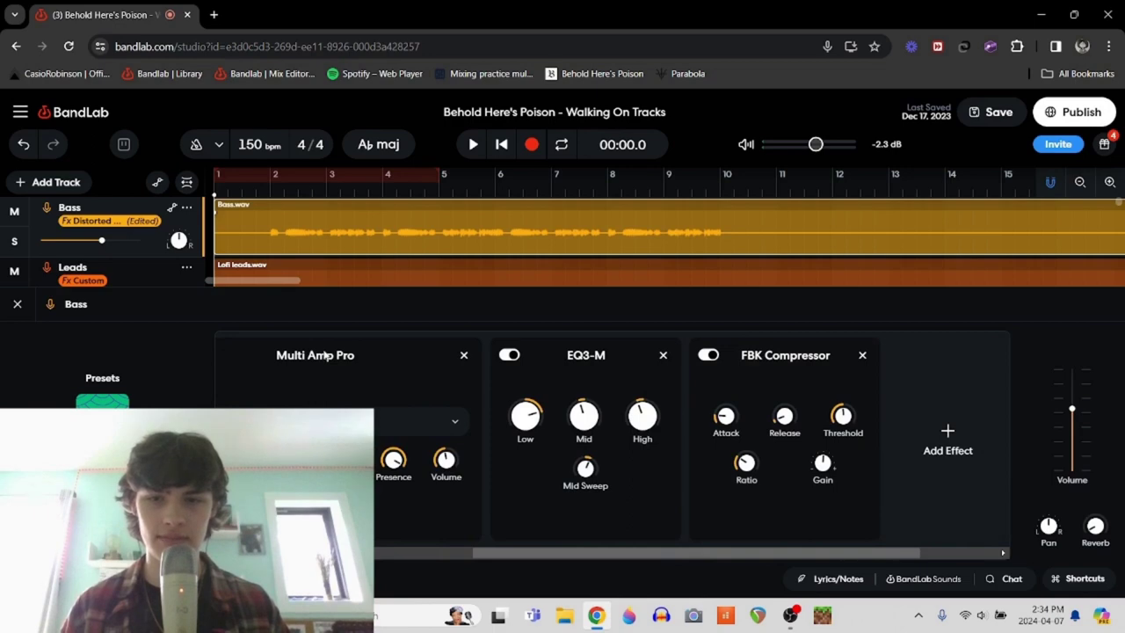
scroll(325, 355, "left", 5)
scroll(551, 389, "right", 8)
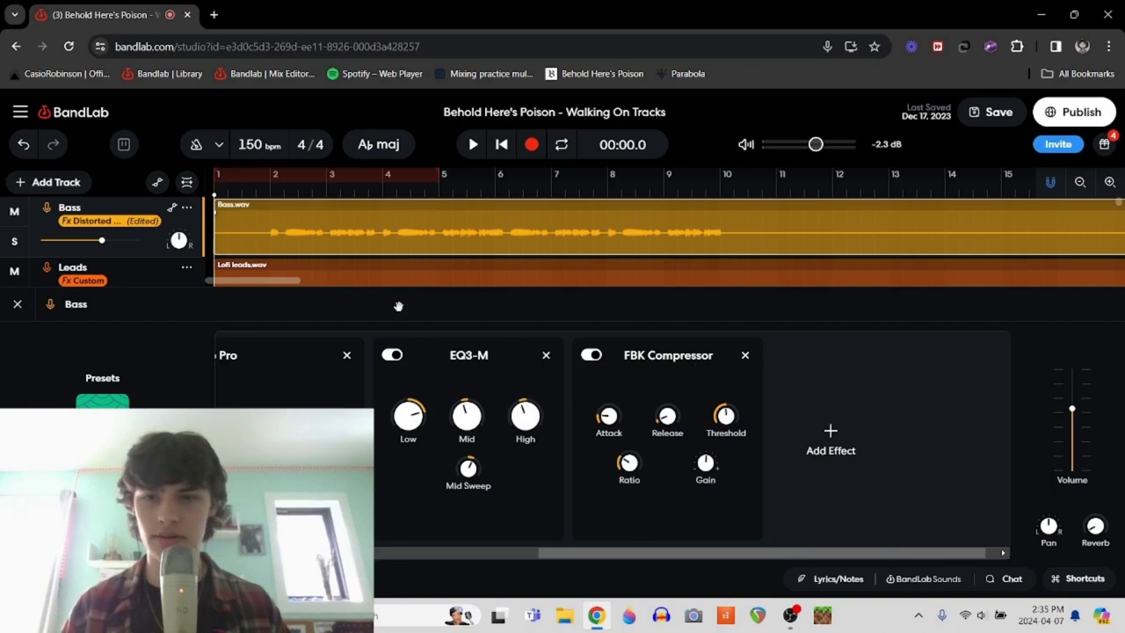
left_click(16, 304)
Step: Play the full mix briefly from bar 18 and return to the beginning of the arrangement
scroll(396, 306, "right", 10)
scroll(398, 306, "right", 3)
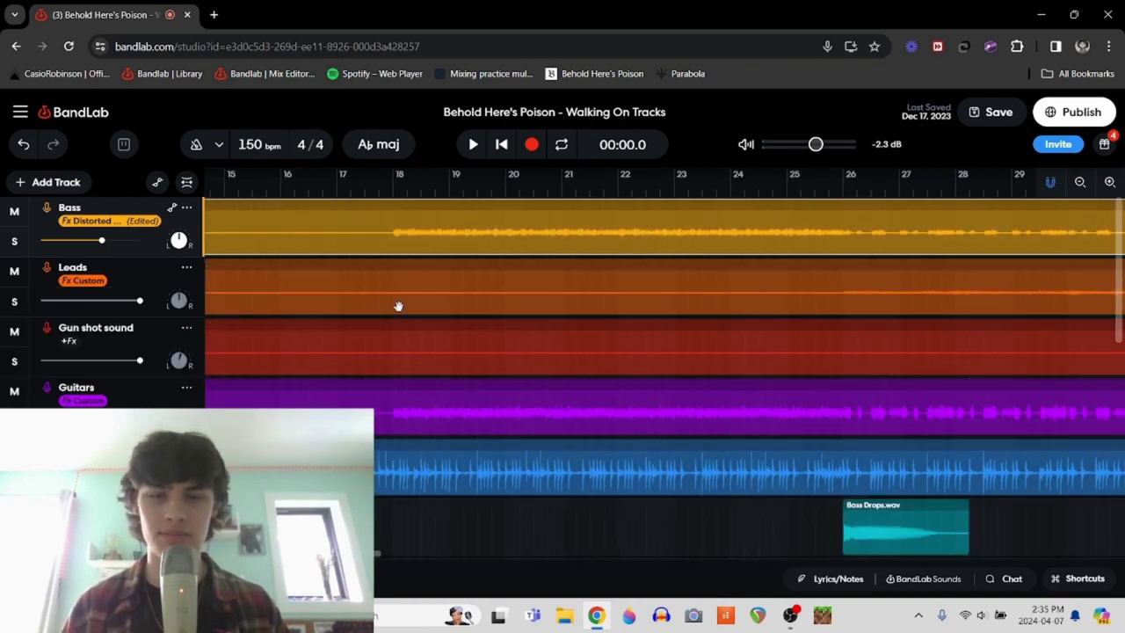
left_click(398, 193)
left_click(395, 193)
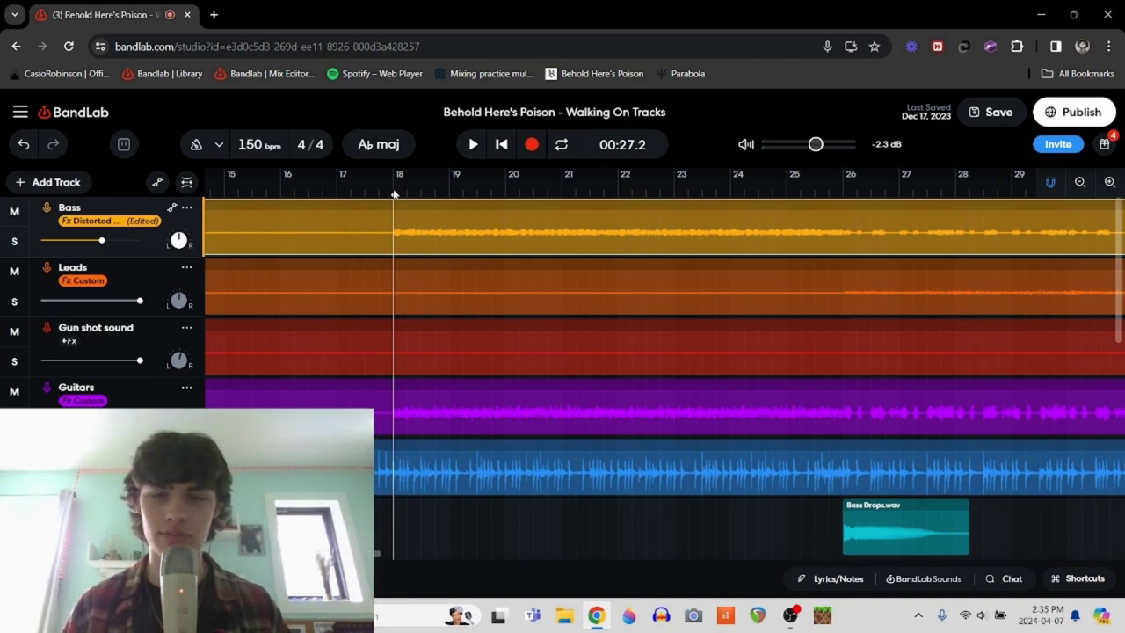
key("space")
key("space")
scroll(329, 310, "left", 5)
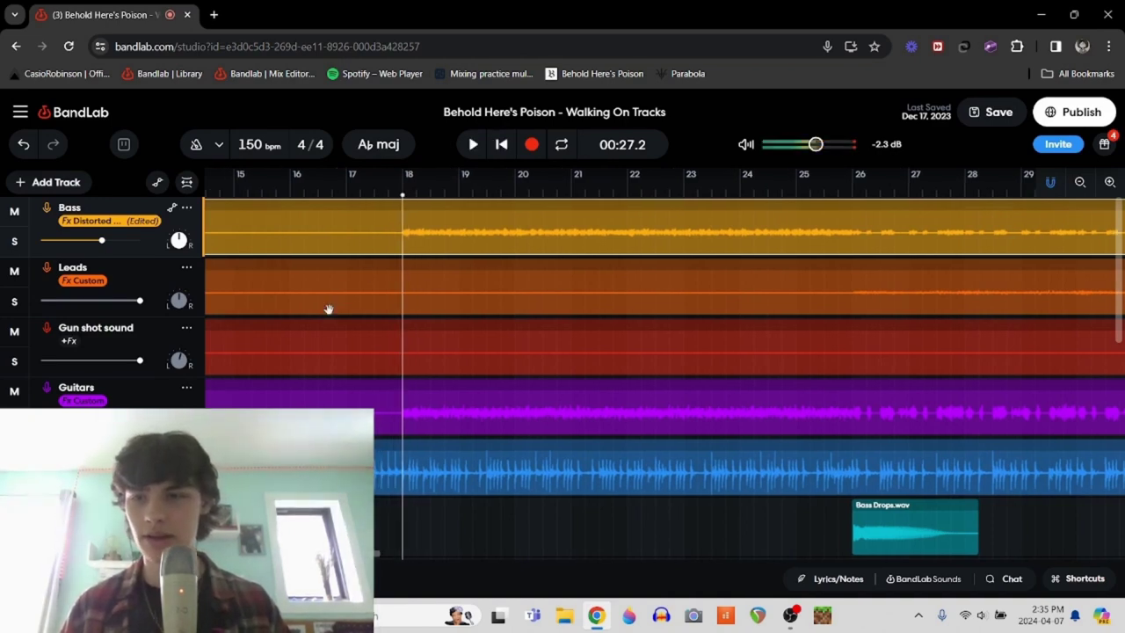
scroll(327, 308, "left", 8)
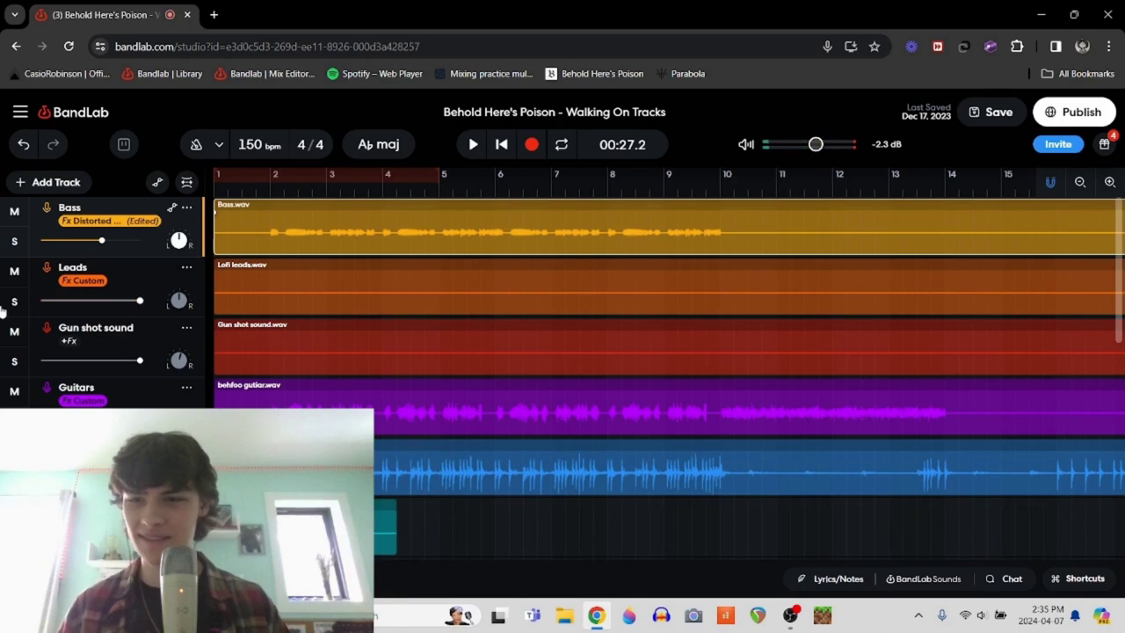
Step: Solo and select the Leads track, and place the playhead about midway through bar 25
key("s")
scroll(345, 311, "right", 20)
scroll(345, 311, "left", 7)
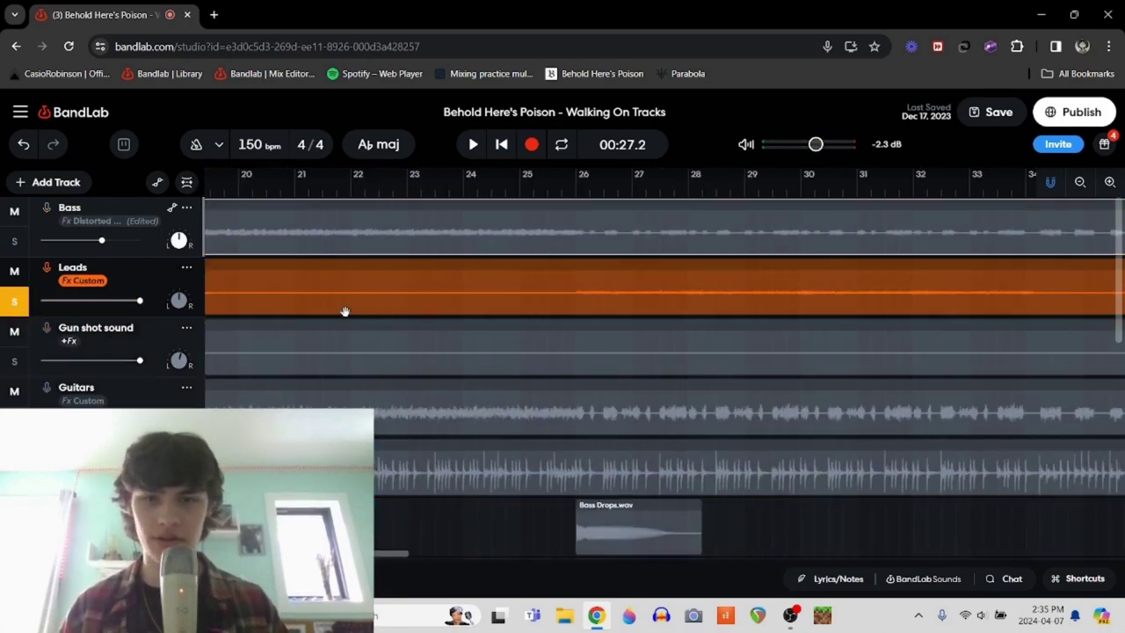
left_click(316, 298)
scroll(316, 299, "right", 3)
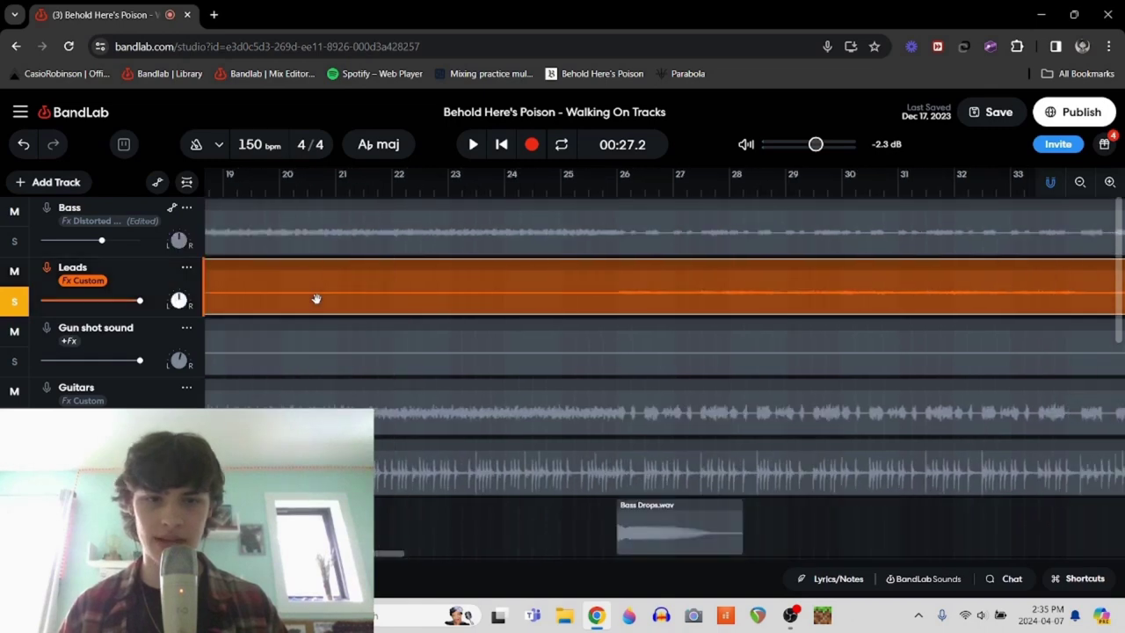
left_click(499, 191)
scroll(484, 269, "right", 3)
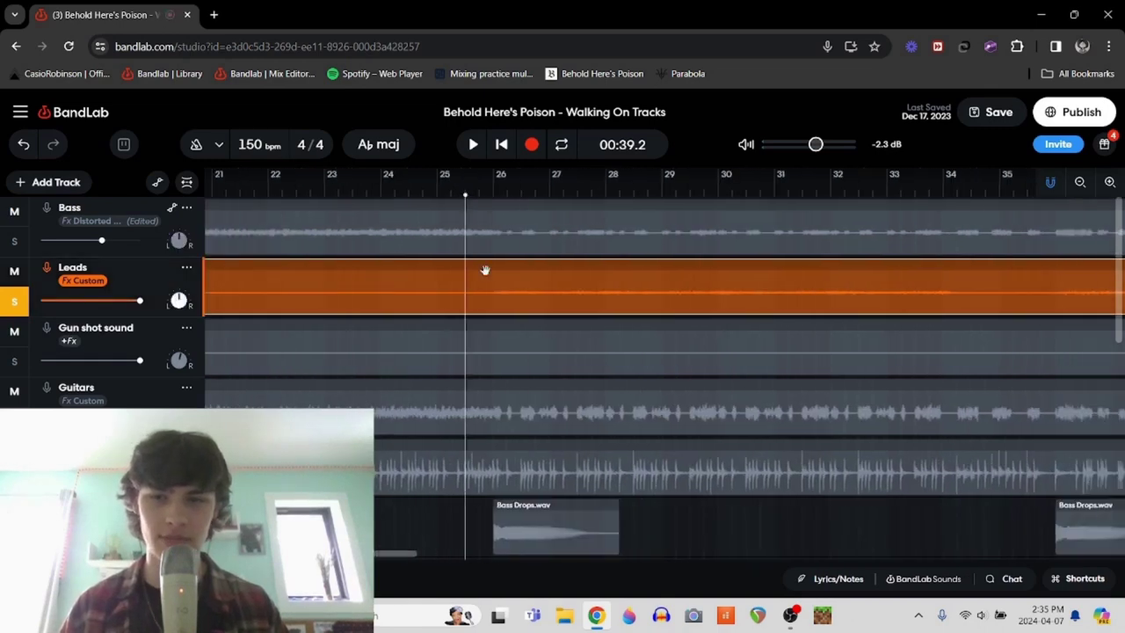
Step: Open the Leads effects, bypass the EQ3-M and play the soloed lead without it
key("e")
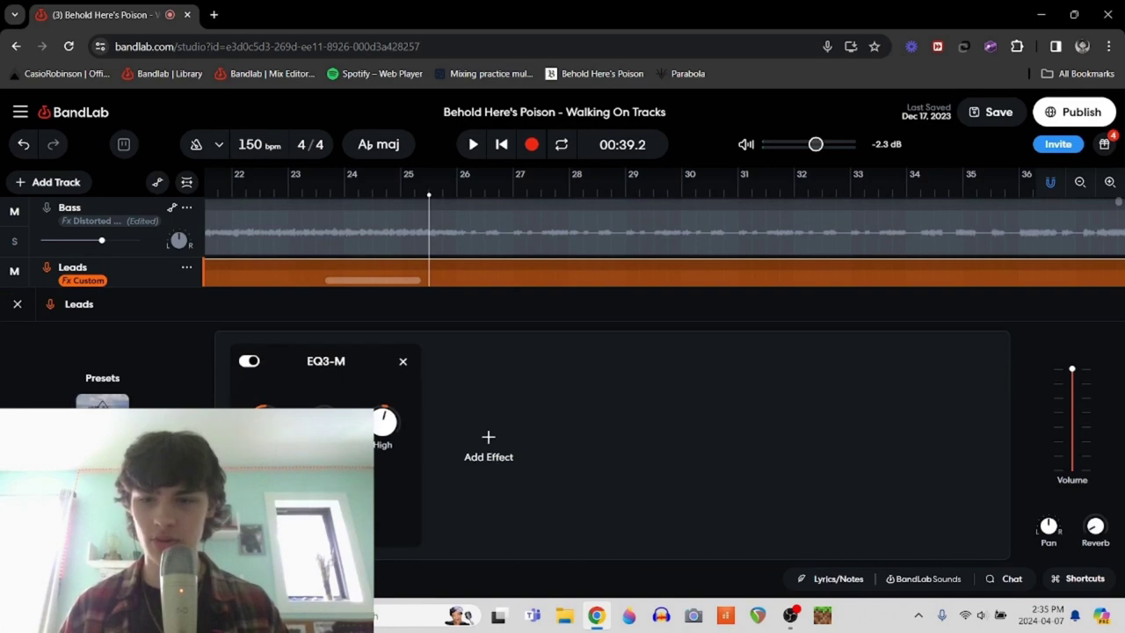
left_click(249, 362)
scroll(552, 224, "down", 1)
key("space")
scroll(552, 224, "right", 1)
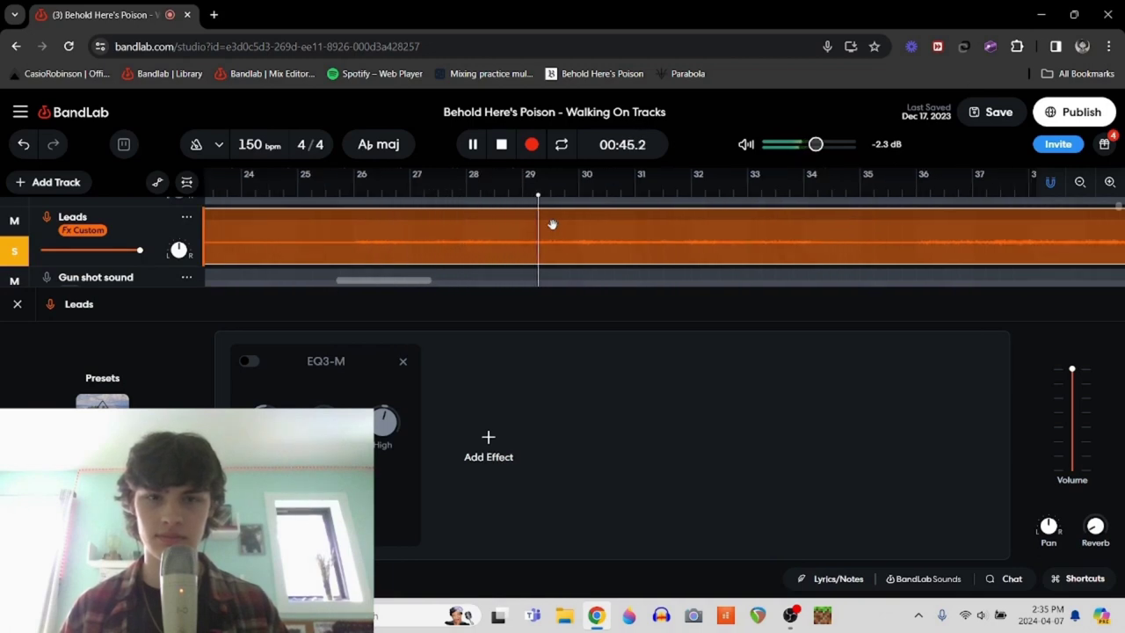
key("space")
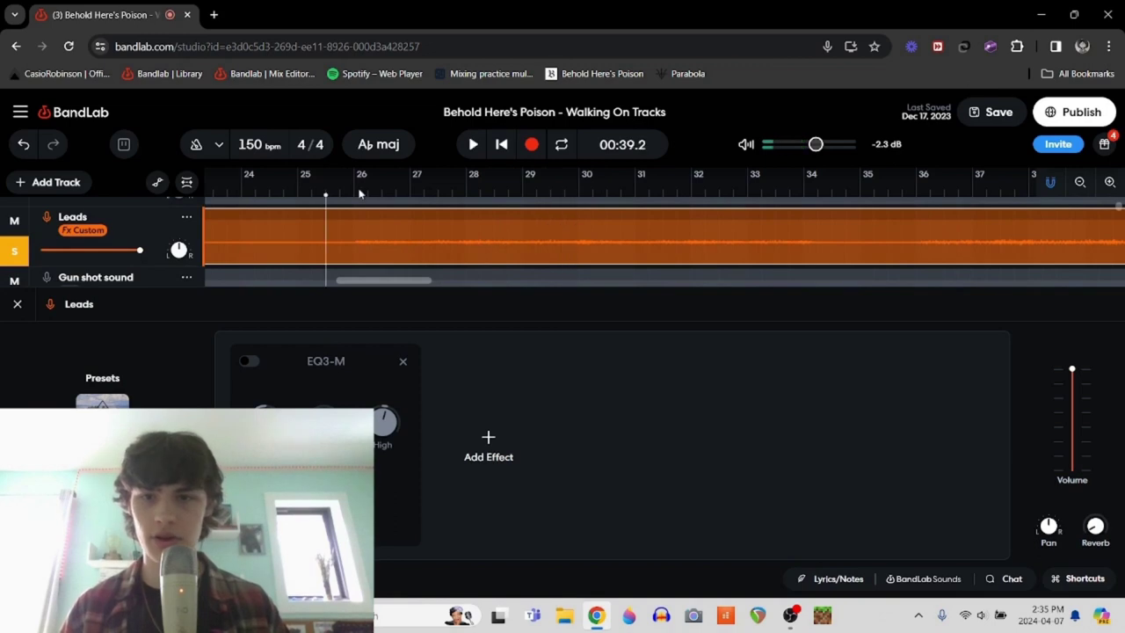
Step: Re-enable the EQ3-M on the Leads track, play the lead with it and close the effects
left_click(250, 362)
key("space")
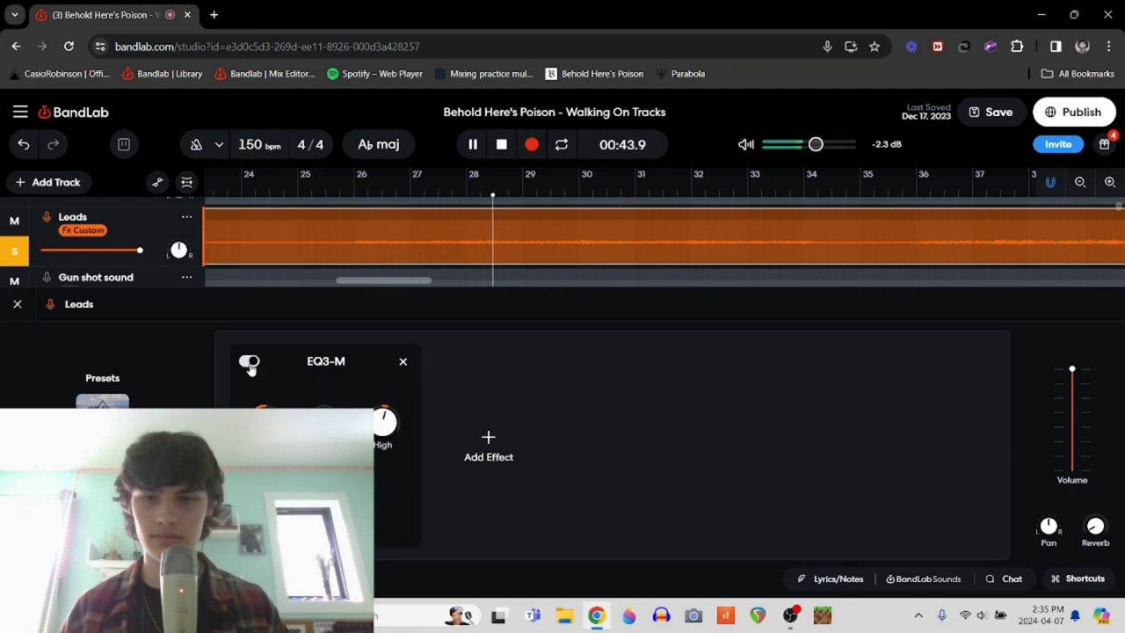
key("space")
left_click(17, 304)
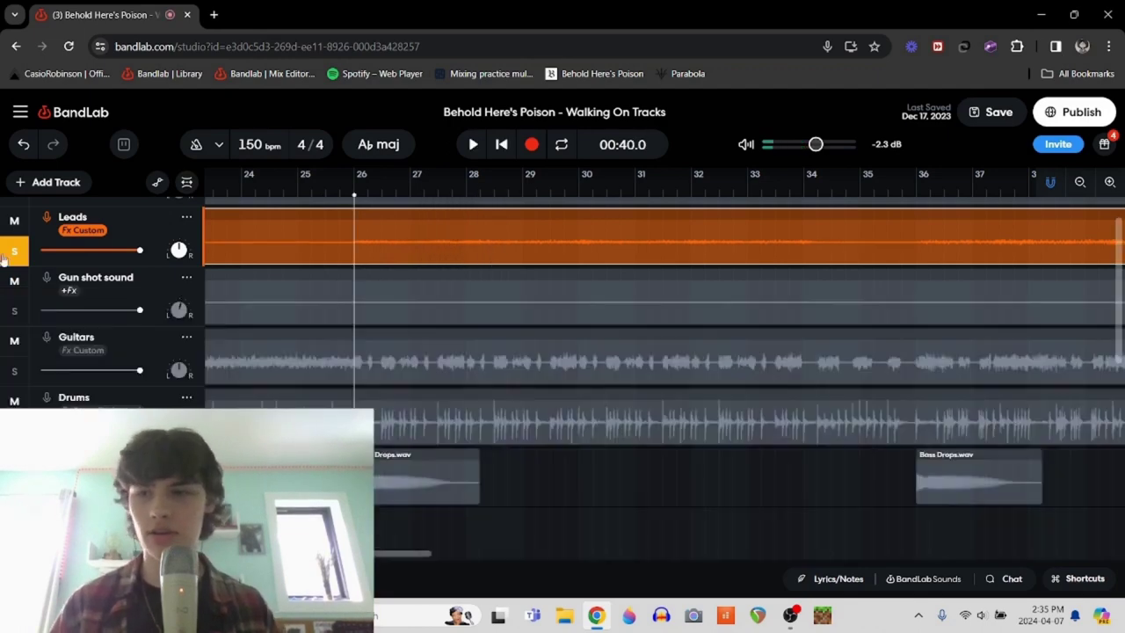
Step: Look ahead through the arrangement with Leads unsoloed, and play the Leads track soloed from just after bar 75
key("s")
scroll(516, 335, "right", 20)
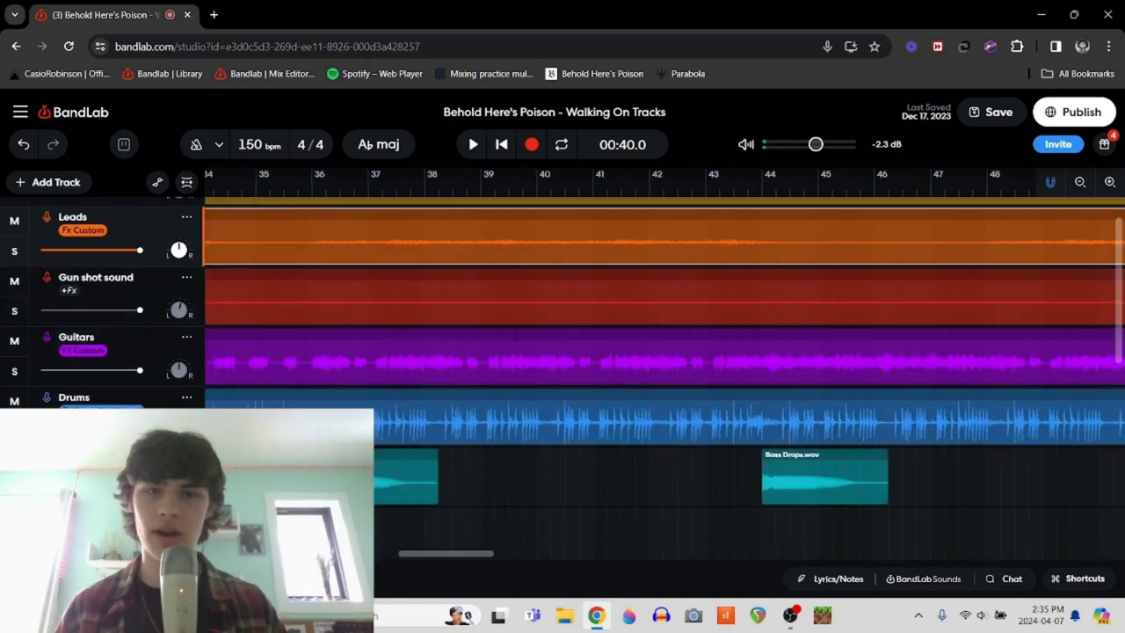
scroll(515, 335, "up", 1)
scroll(516, 335, "right", 8)
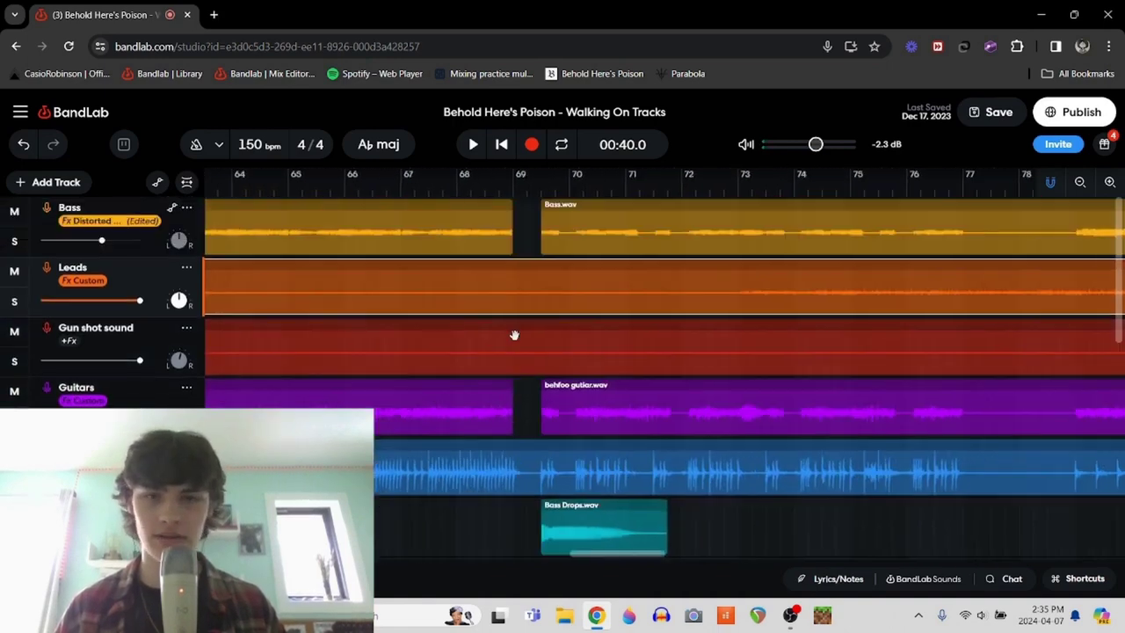
scroll(514, 335, "left", 3)
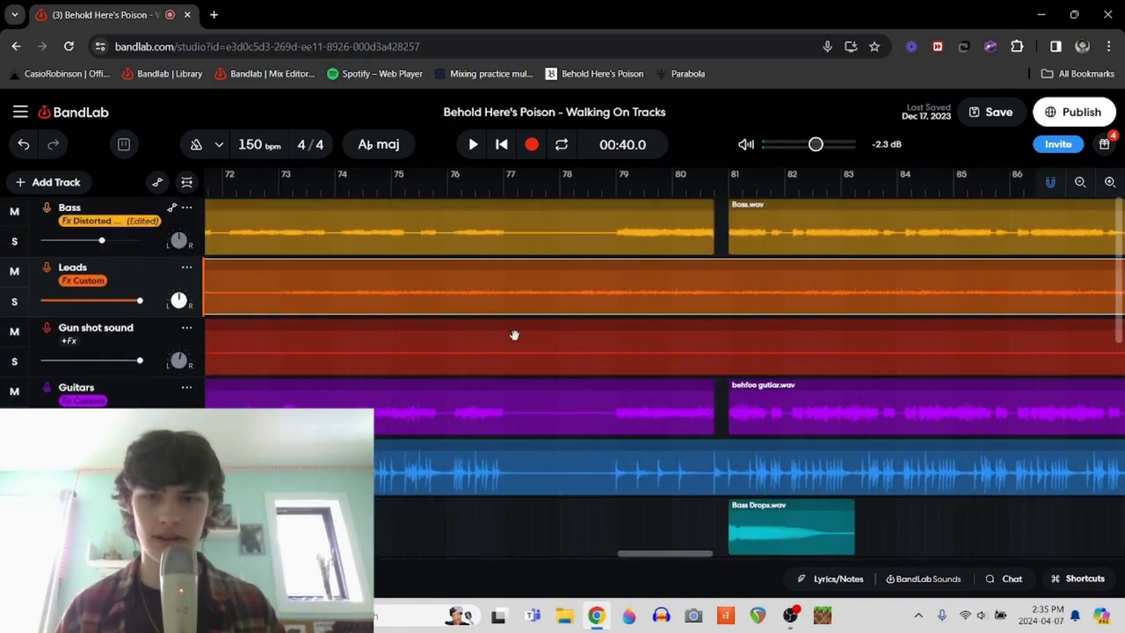
key("s")
left_click(405, 190)
key("space")
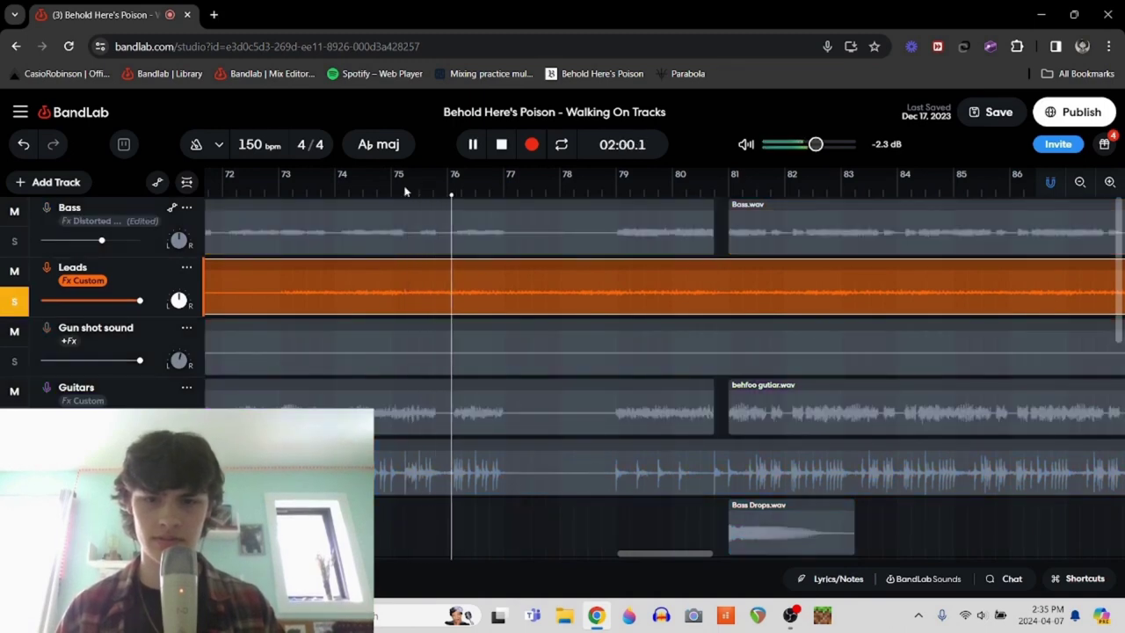
key("space")
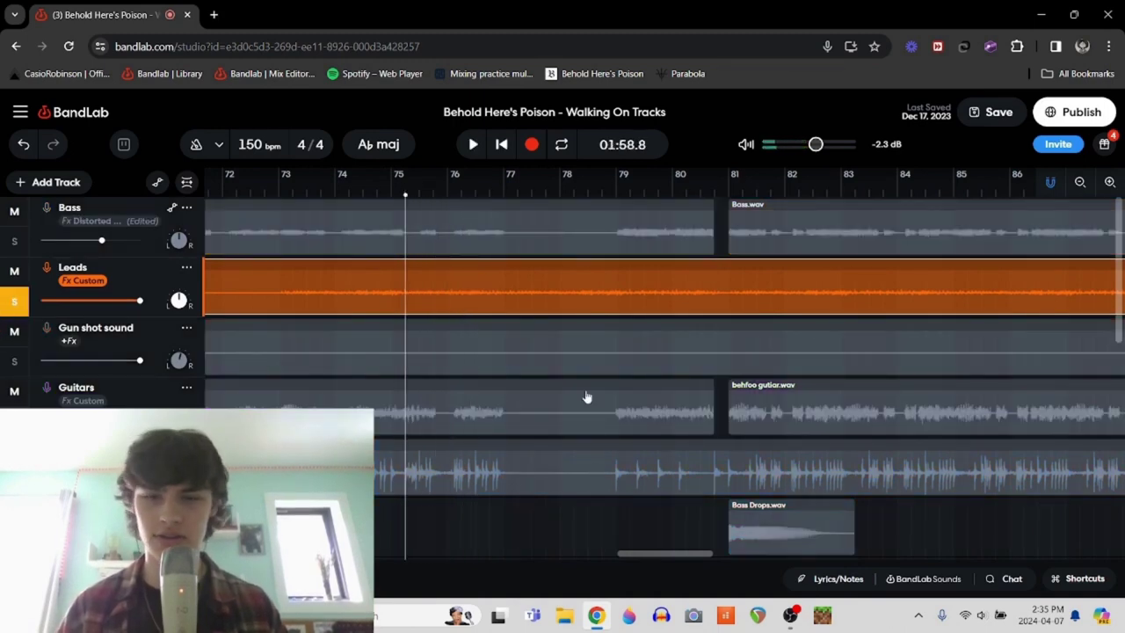
Step: Solo the Gun shot sound track and play its gunshot from bar 102
scroll(663, 378, "left", 2)
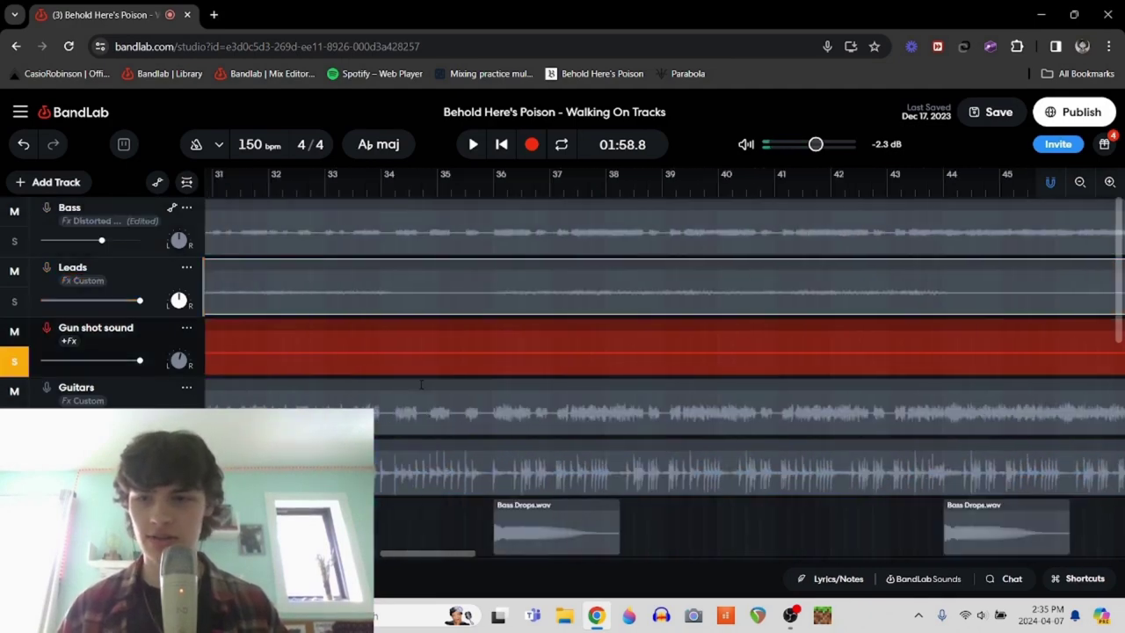
scroll(421, 384, "left", 4)
scroll(421, 384, "right", 14)
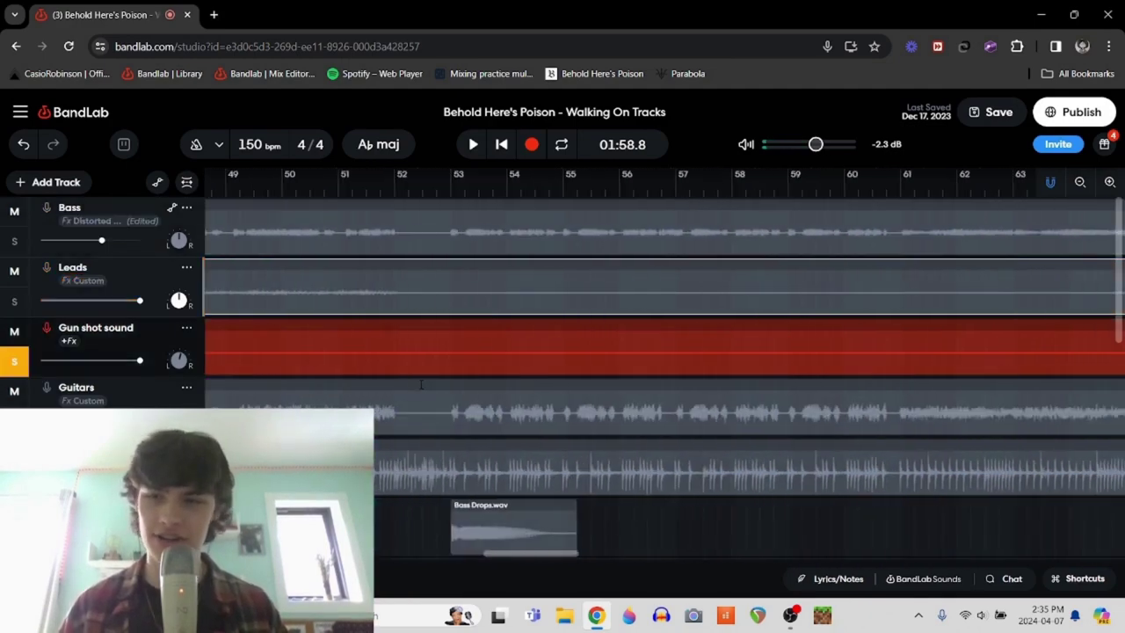
scroll(421, 387, "right", 20)
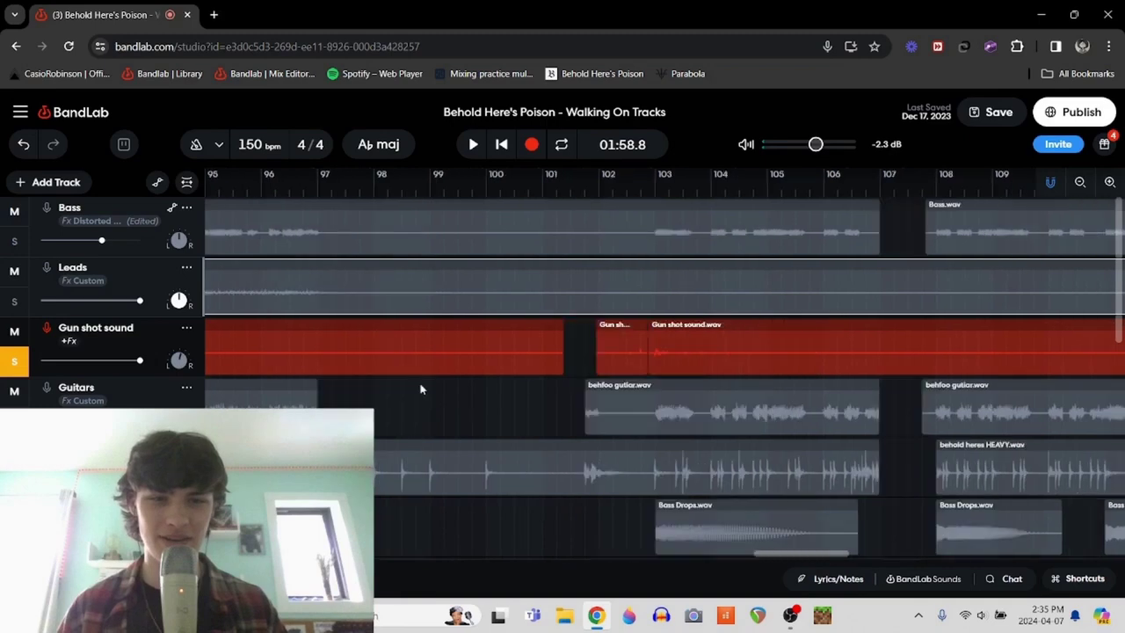
scroll(420, 388, "right", 1)
left_click(534, 193)
key("space")
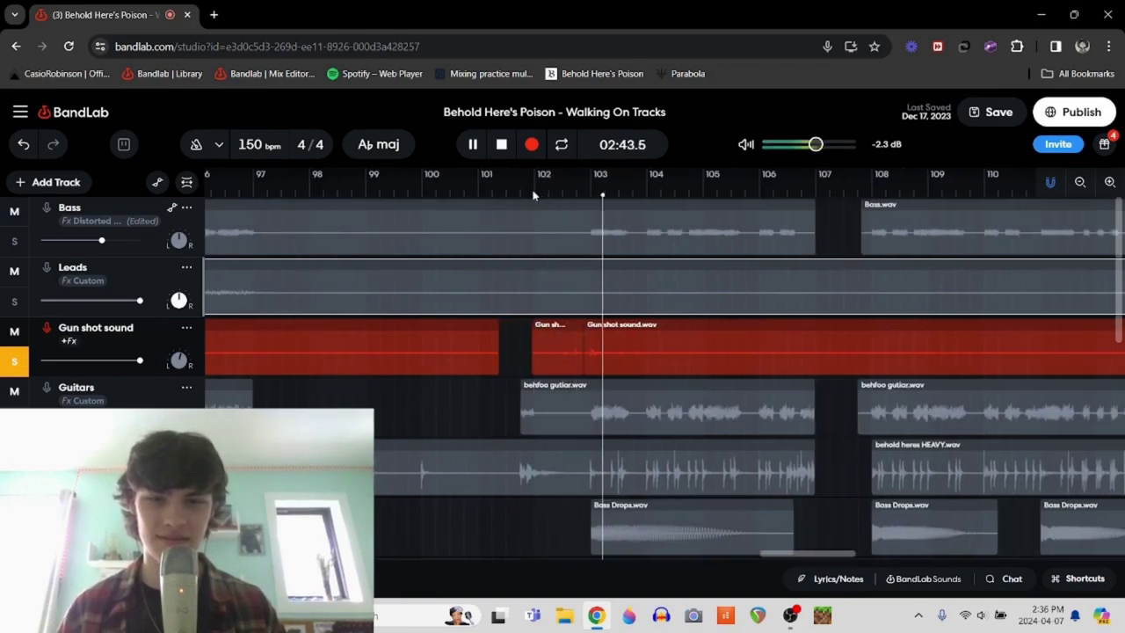
key("space")
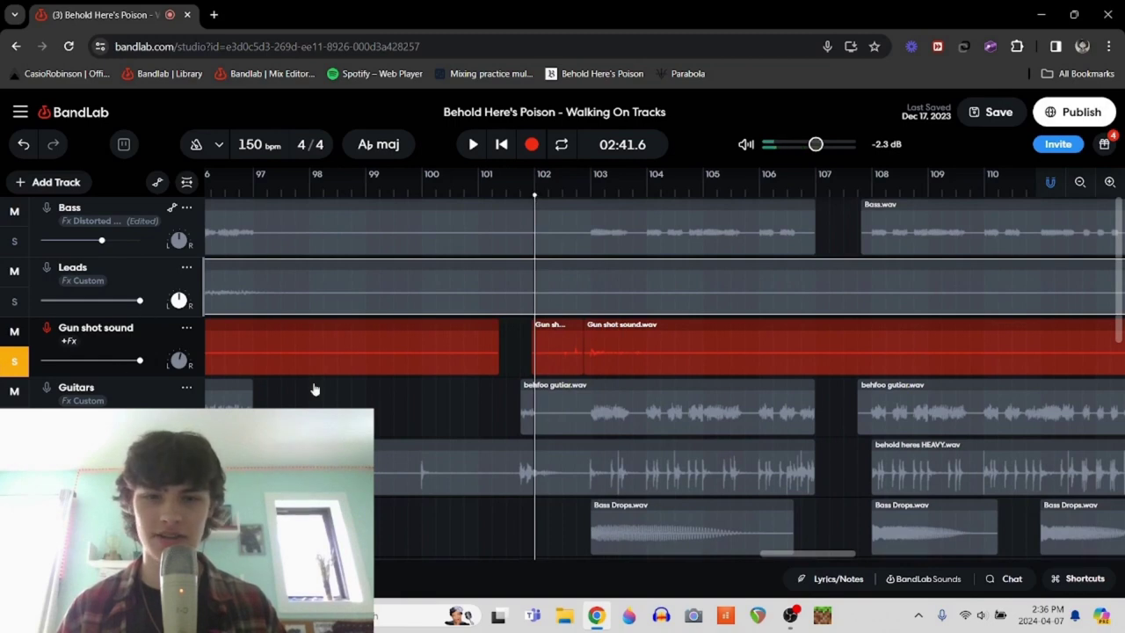
Step: Unsolo the Gun shot sound track and play the gunshot within the full mix from bar 102
key("s")
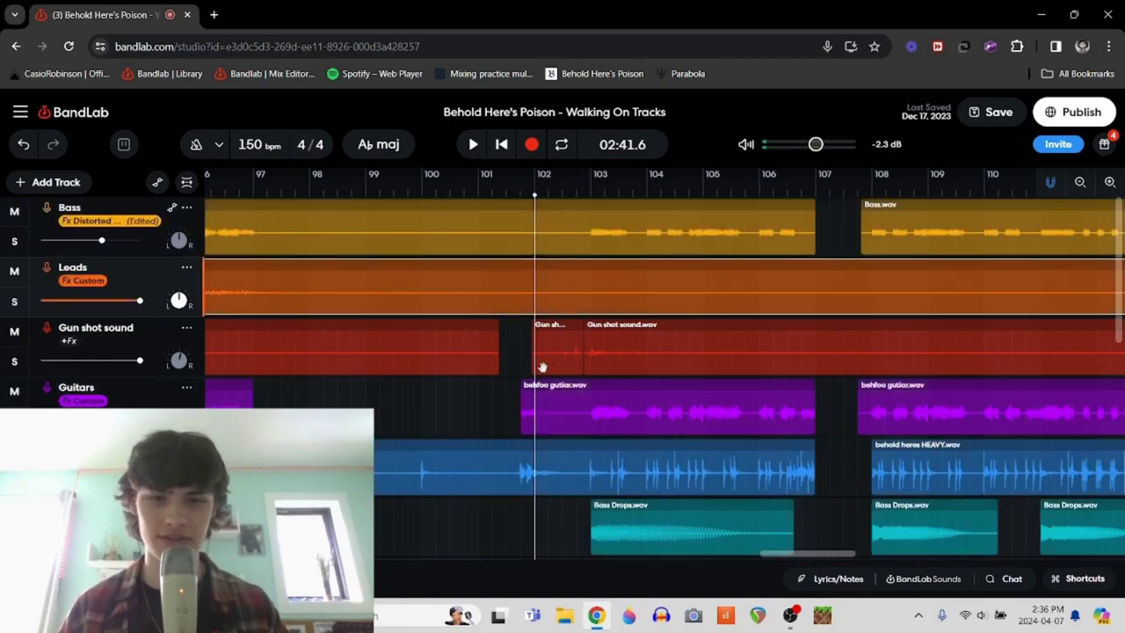
key("space")
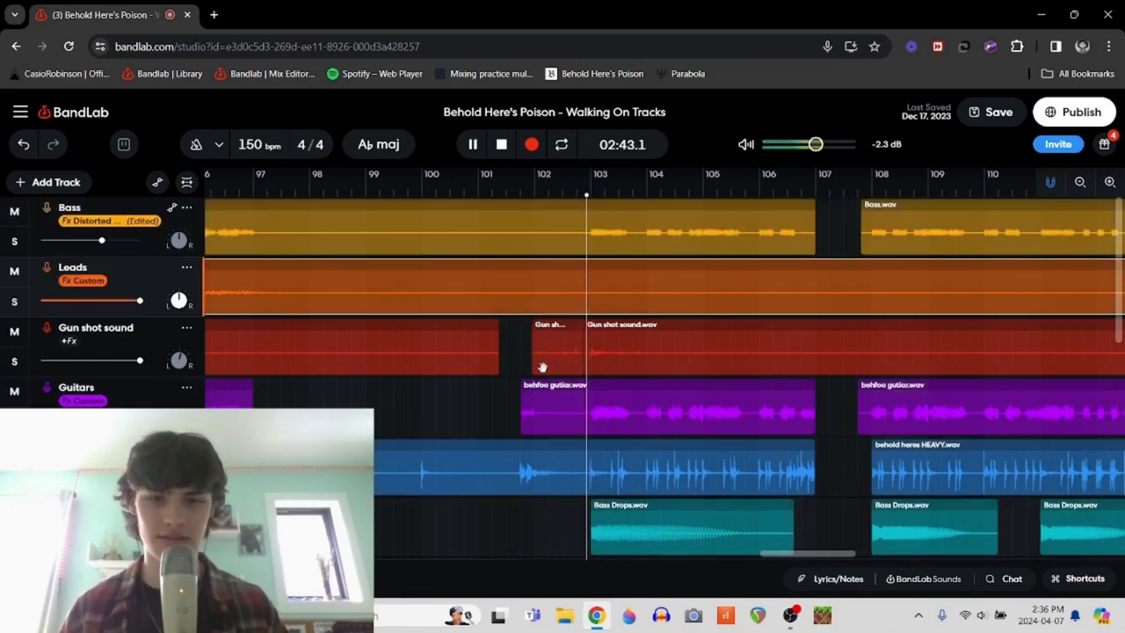
key("space")
left_click(520, 353)
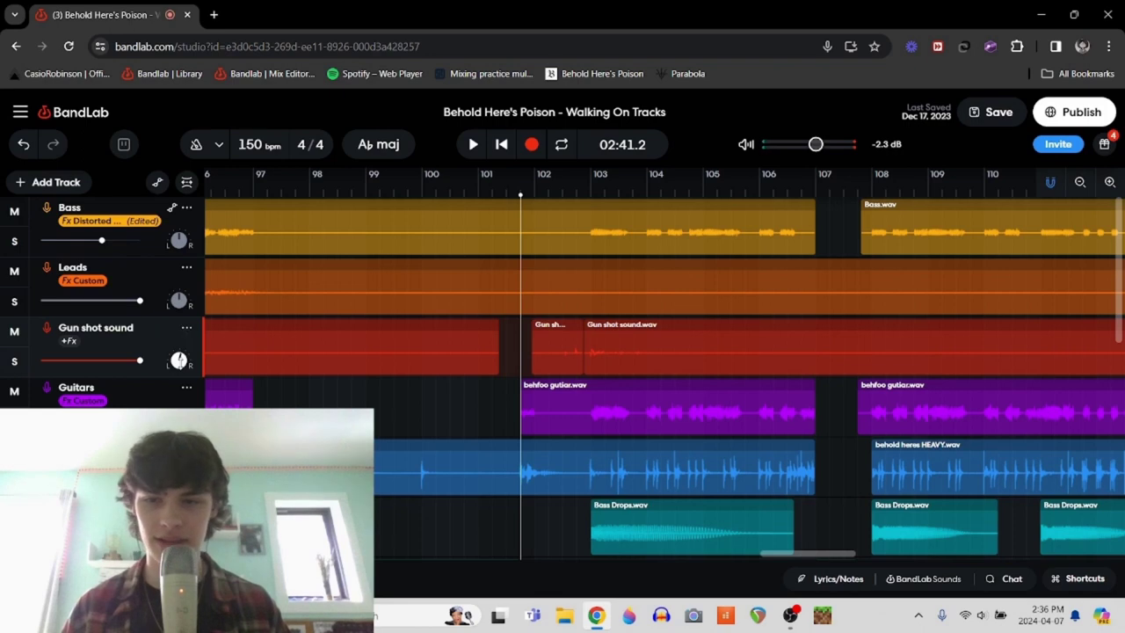
Step: Return the playhead to the song's start, solo the Guitars track and open its effects
left_click(502, 145)
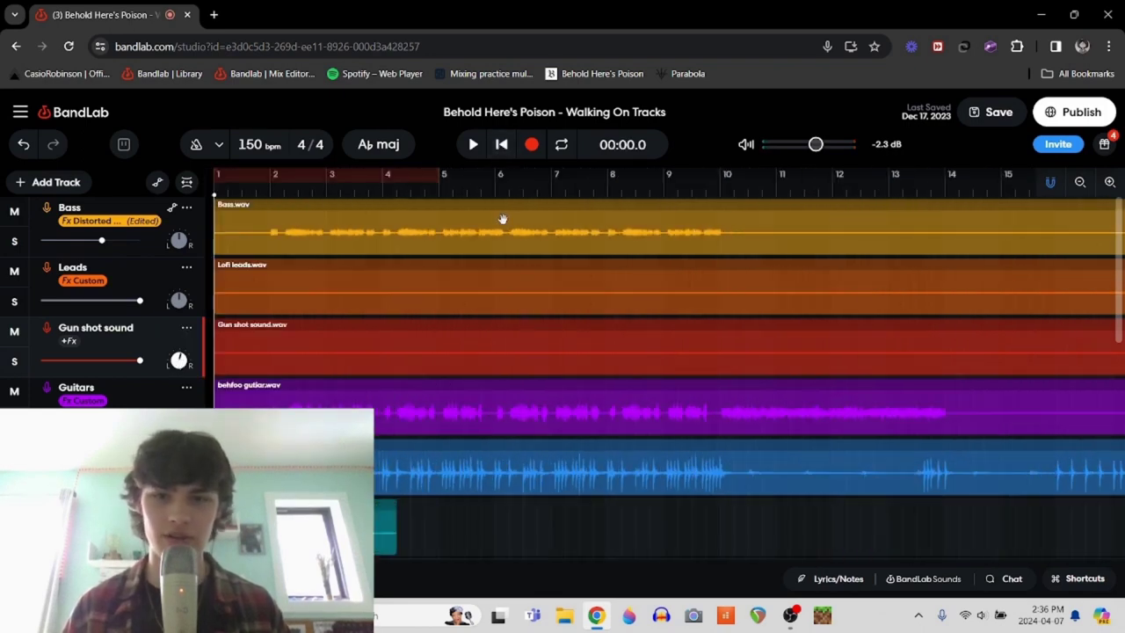
scroll(344, 308, "down", 2)
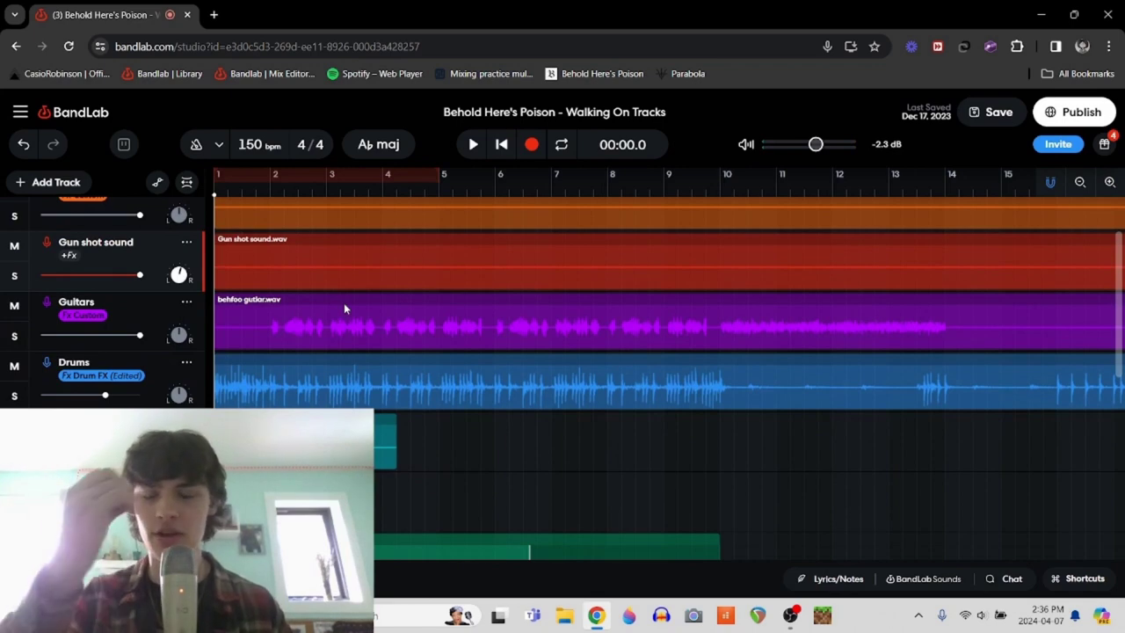
scroll(344, 308, "up", 2)
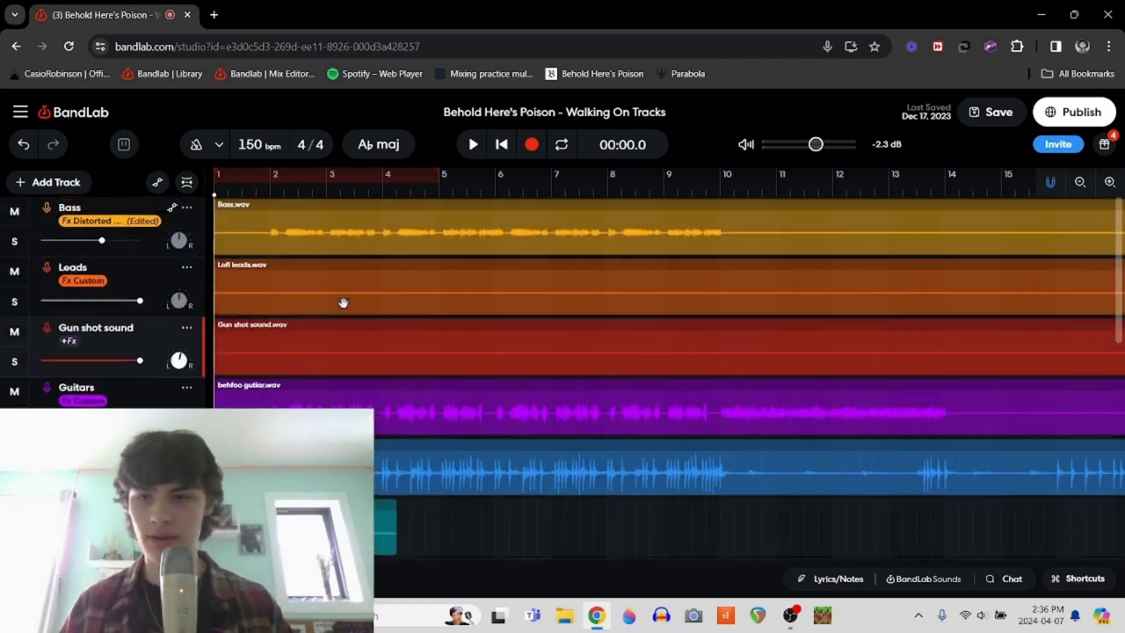
scroll(668, 377, "down", 1)
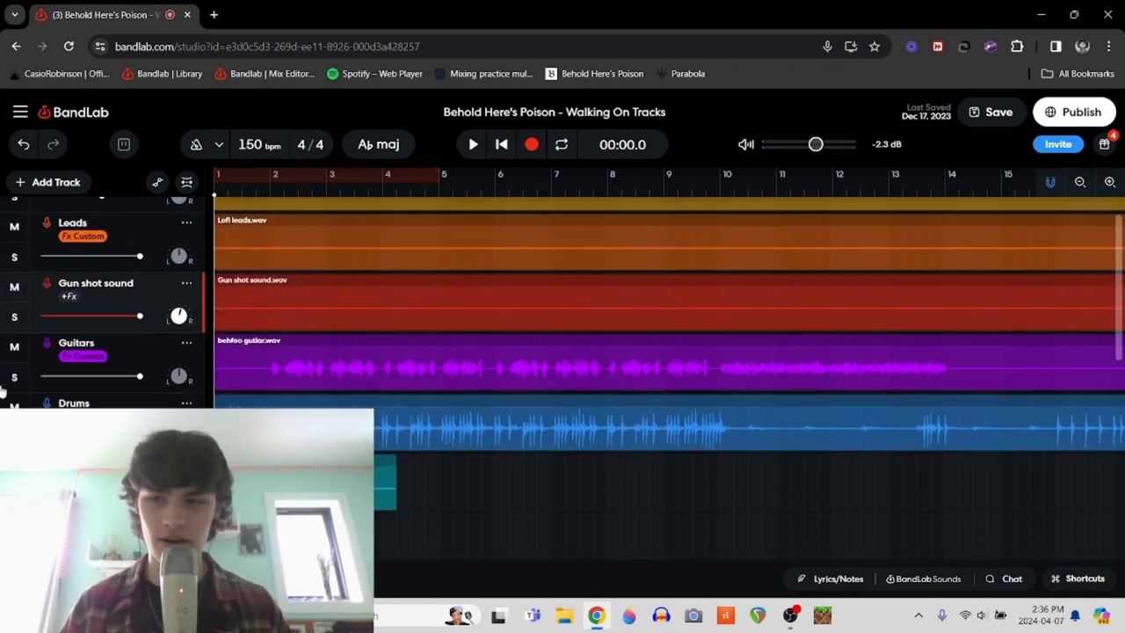
key("s")
double_click(186, 386)
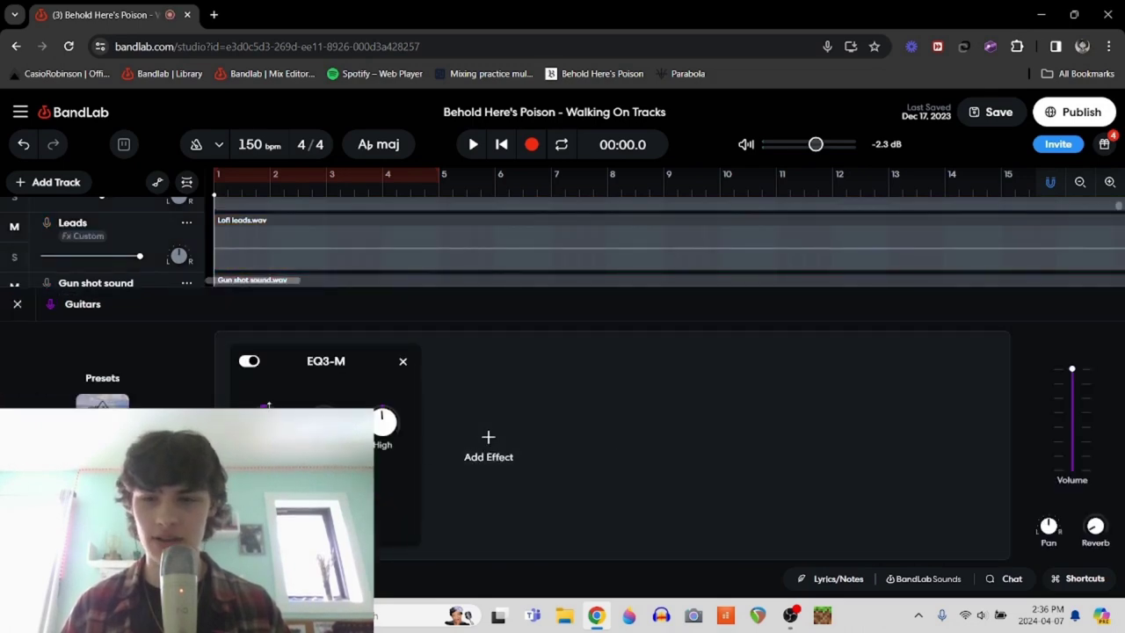
scroll(306, 238, "down", 3)
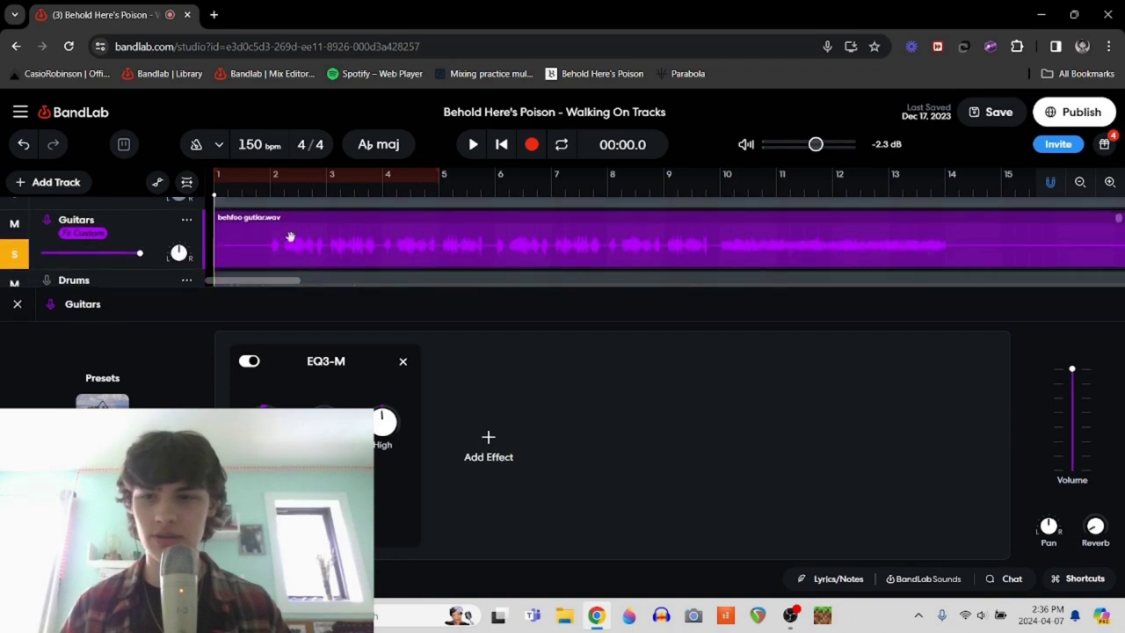
Step: Play the soloed guitars with the EQ3-M from just before bar 2, and close the effects
left_click(264, 192)
key("space")
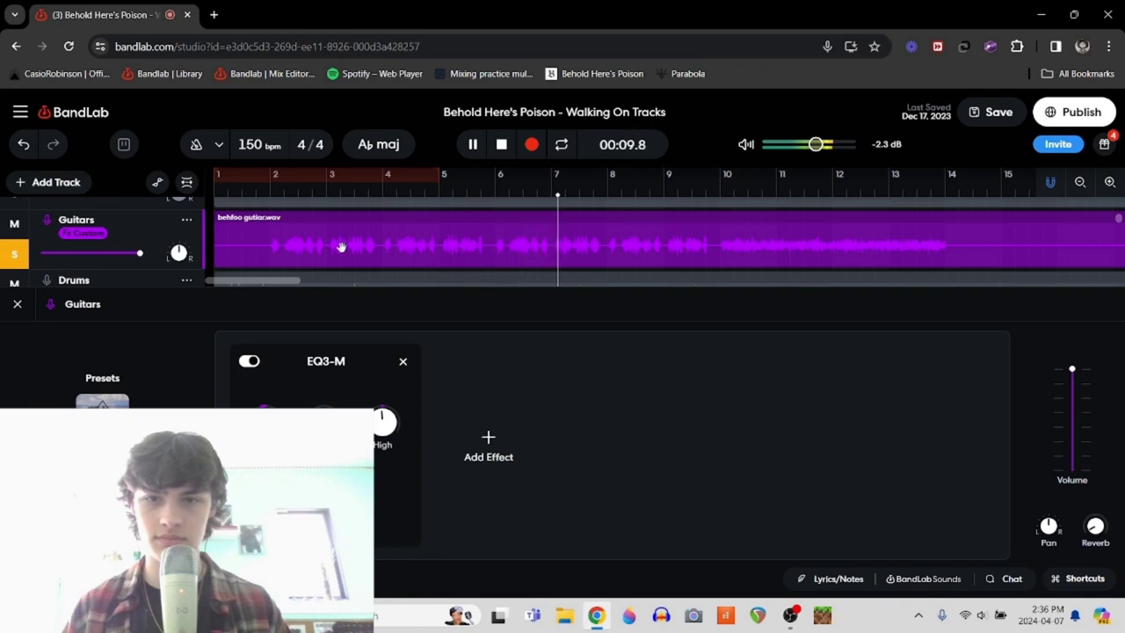
scroll(342, 247, "right", 3)
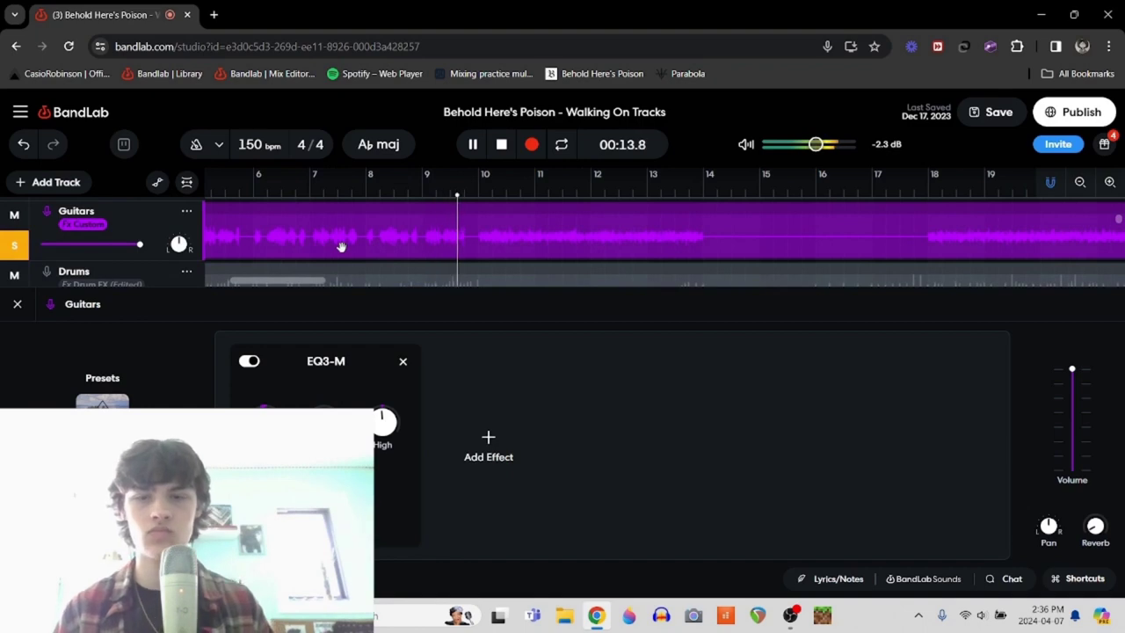
key("space")
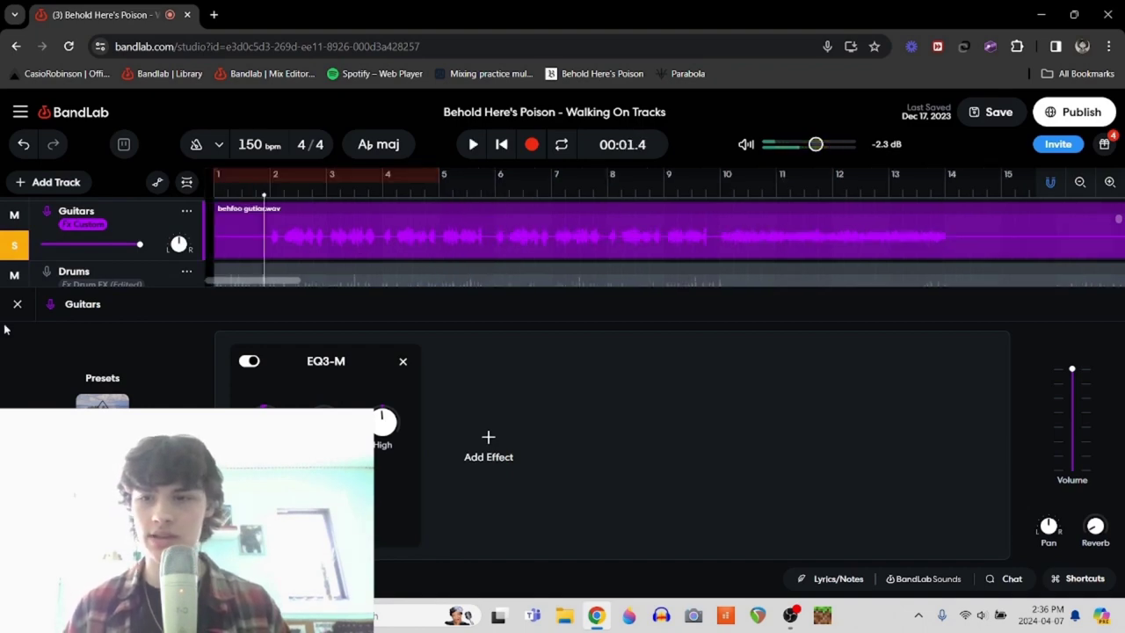
left_click(17, 303)
Step: Unsolo Guitars and solo Drums, return the playhead to the start and open the Drums effects
scroll(450, 314, "right", 4)
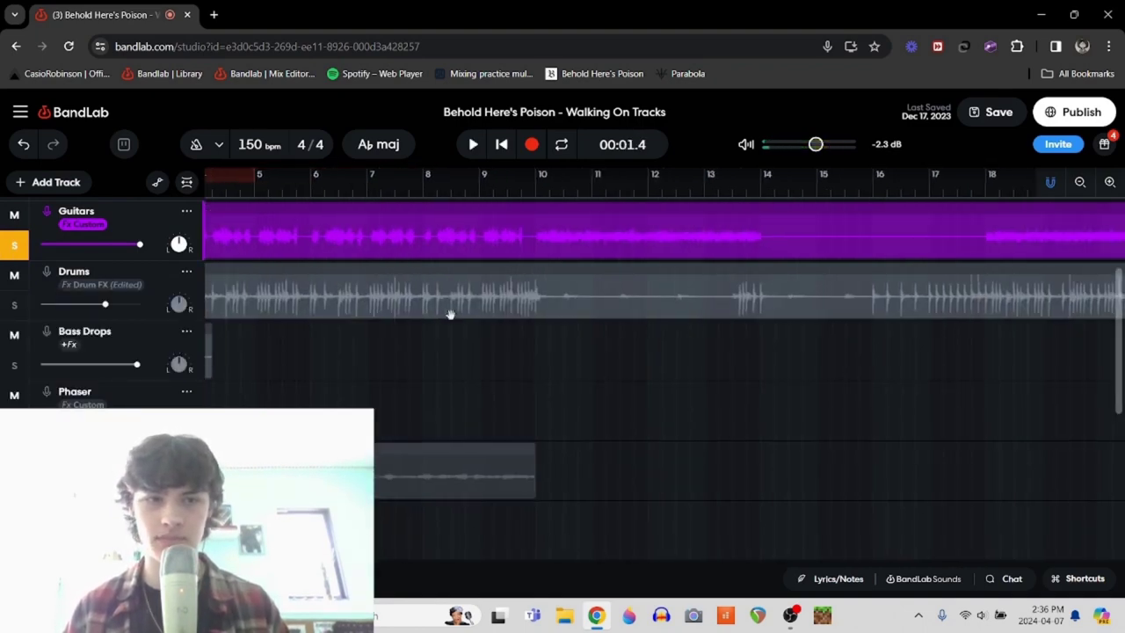
scroll(289, 305, "up", 1)
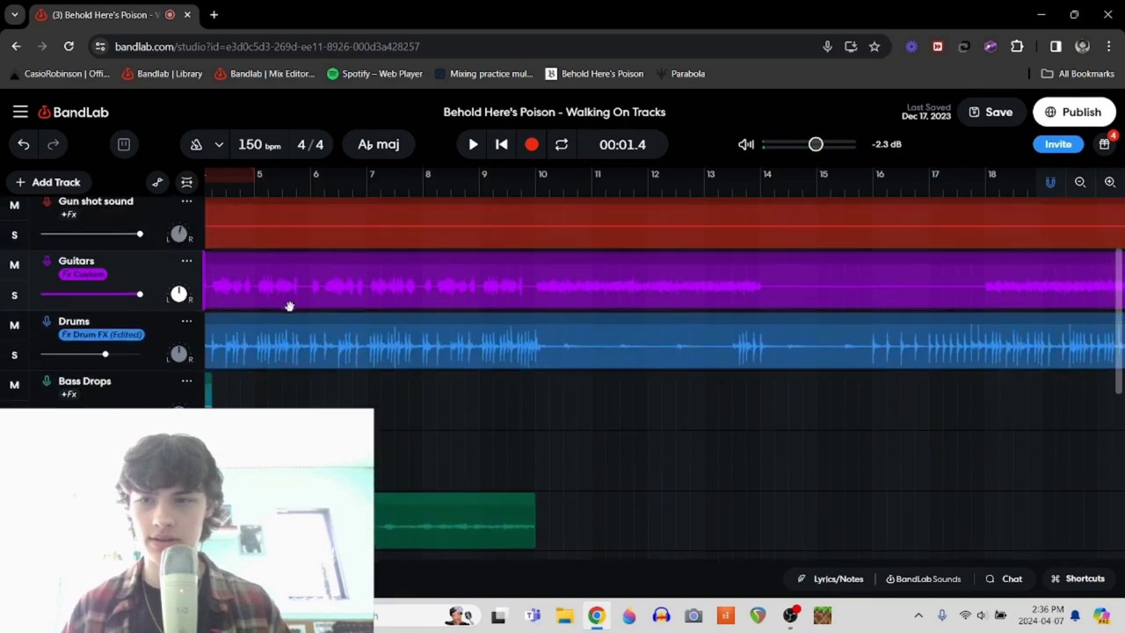
scroll(396, 335, "left", 4)
left_click(14, 354)
left_click(502, 144)
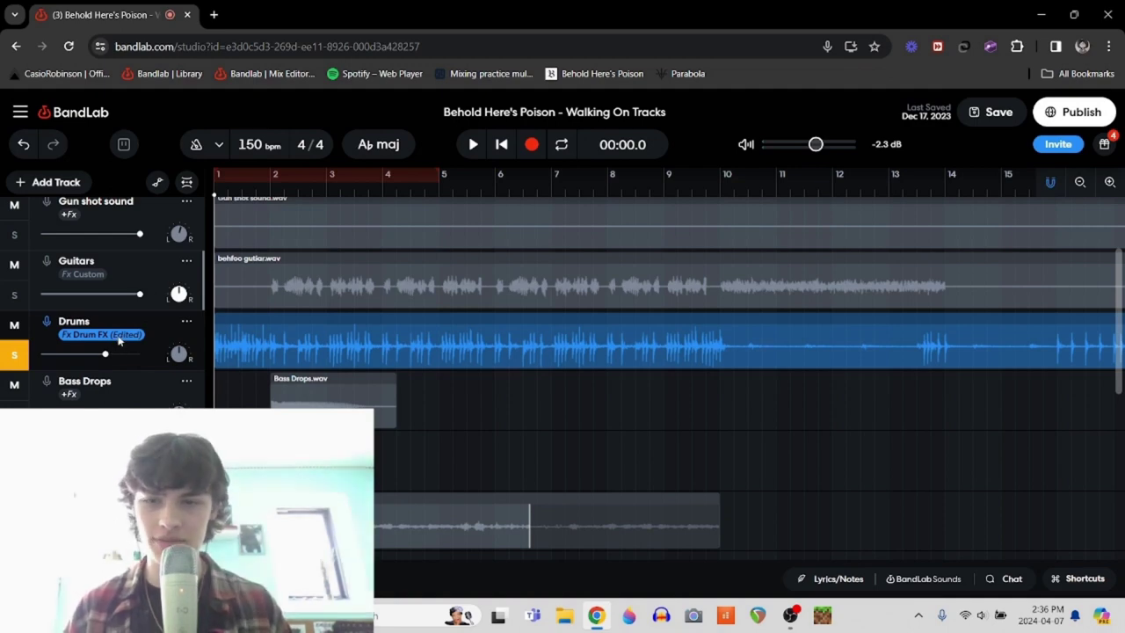
left_click(118, 338)
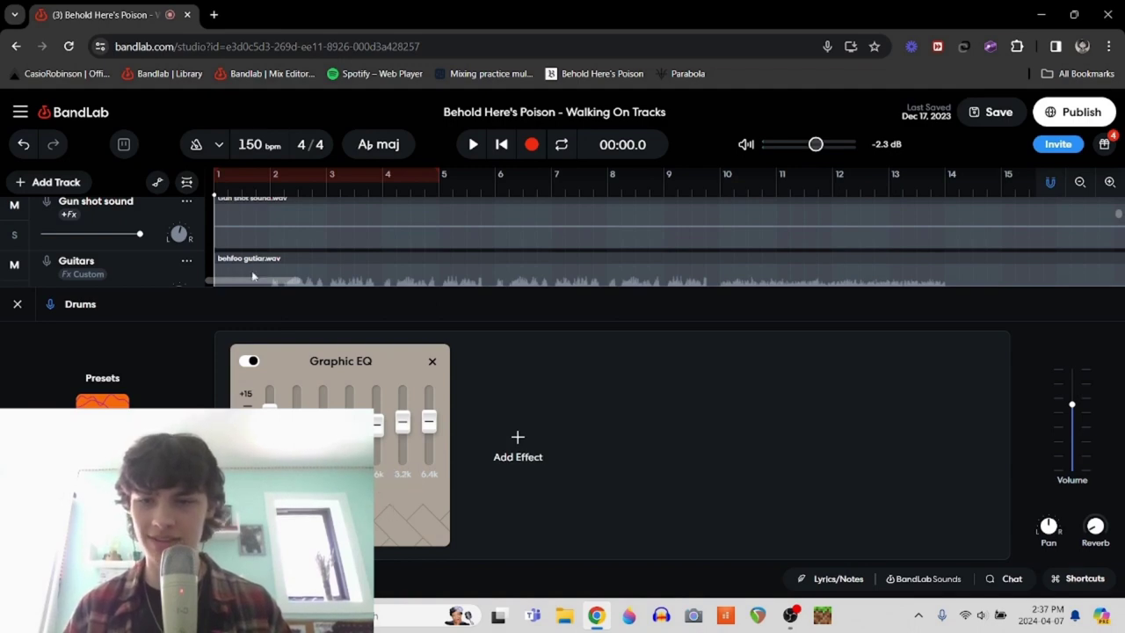
scroll(248, 257, "down", 3)
scroll(239, 241, "up", 1)
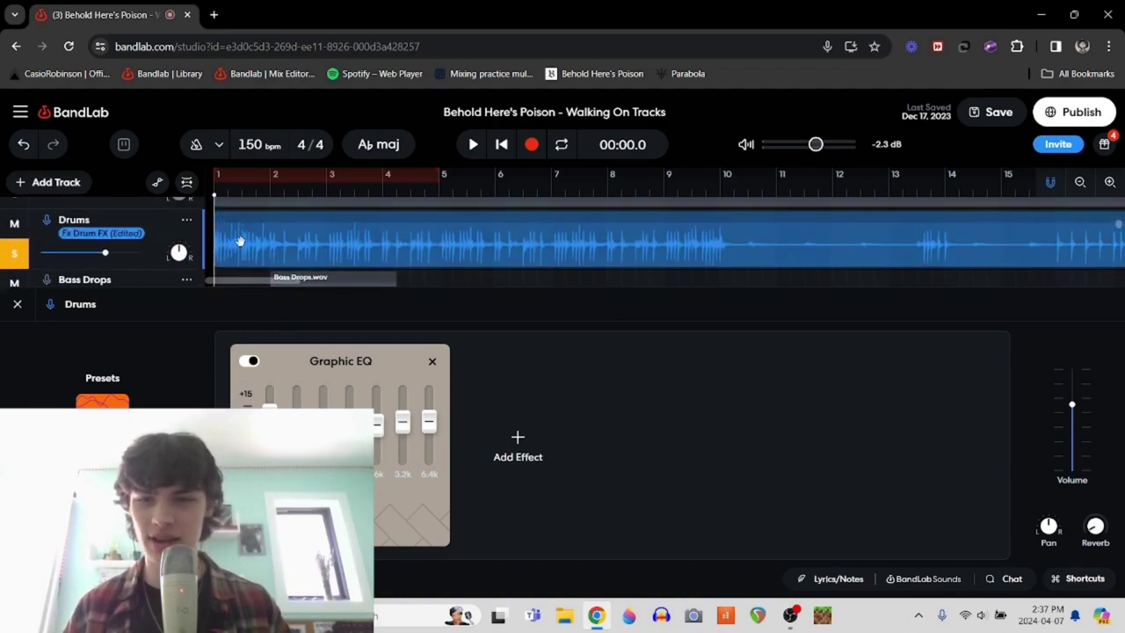
Step: Compare the soloed drums without and with the Graphic EQ during playback, leave it enabled and close the effects
left_click(250, 363)
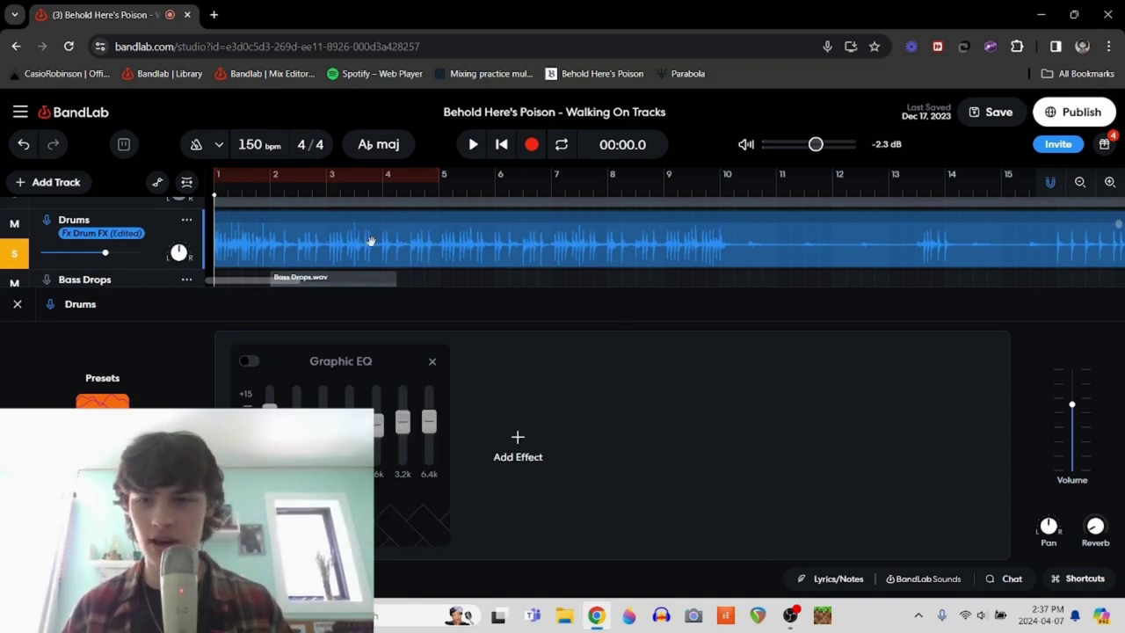
key("space")
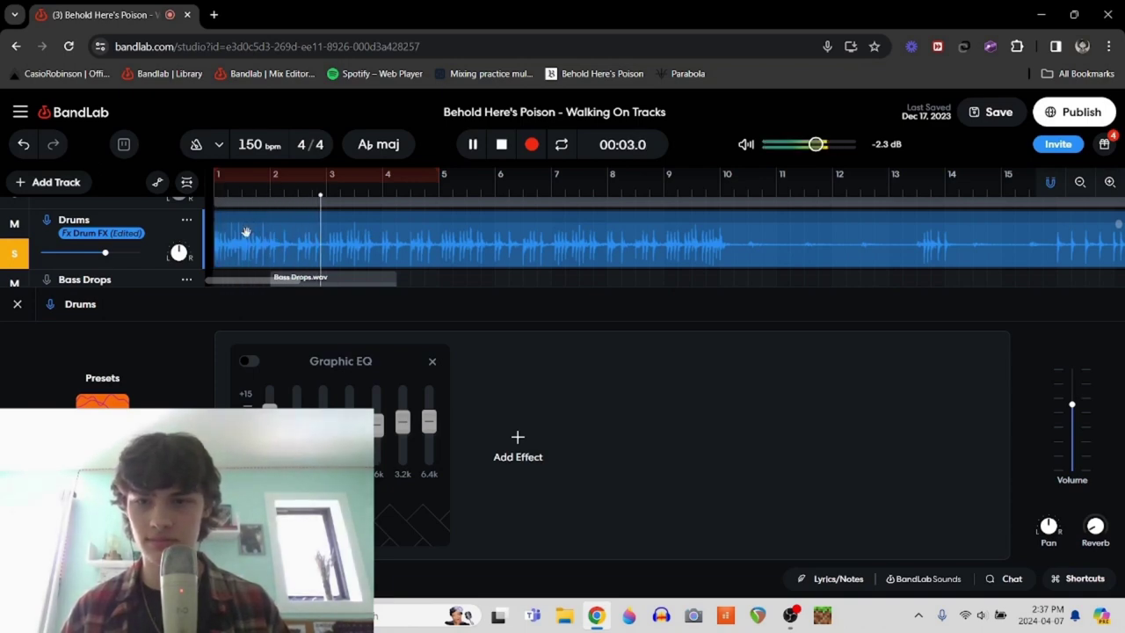
left_click(251, 362)
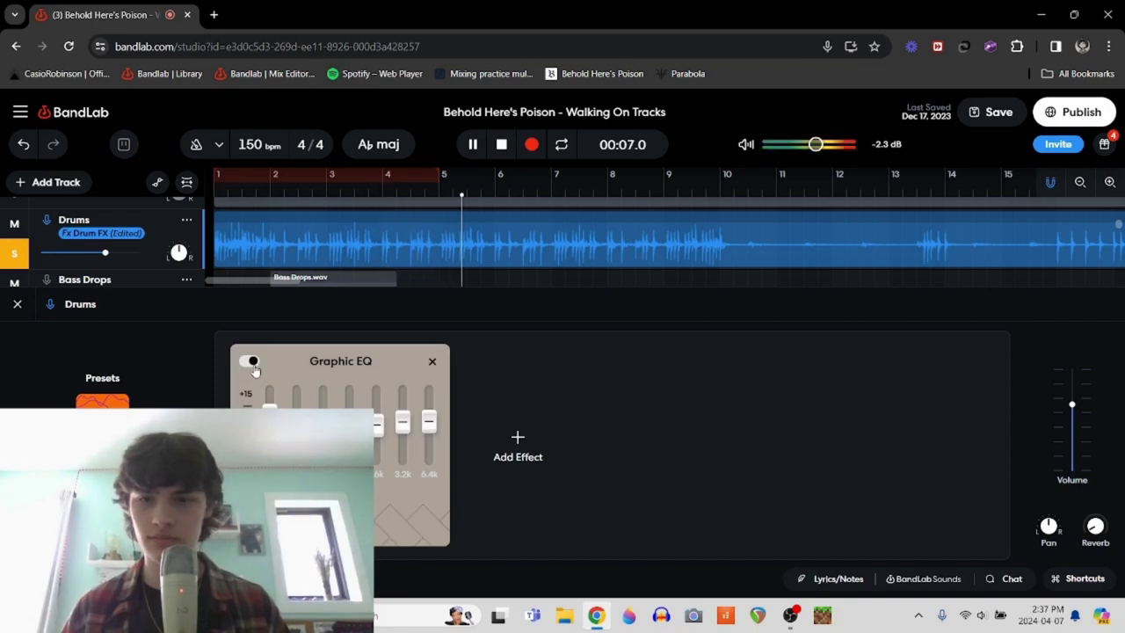
key("space")
left_click(15, 304)
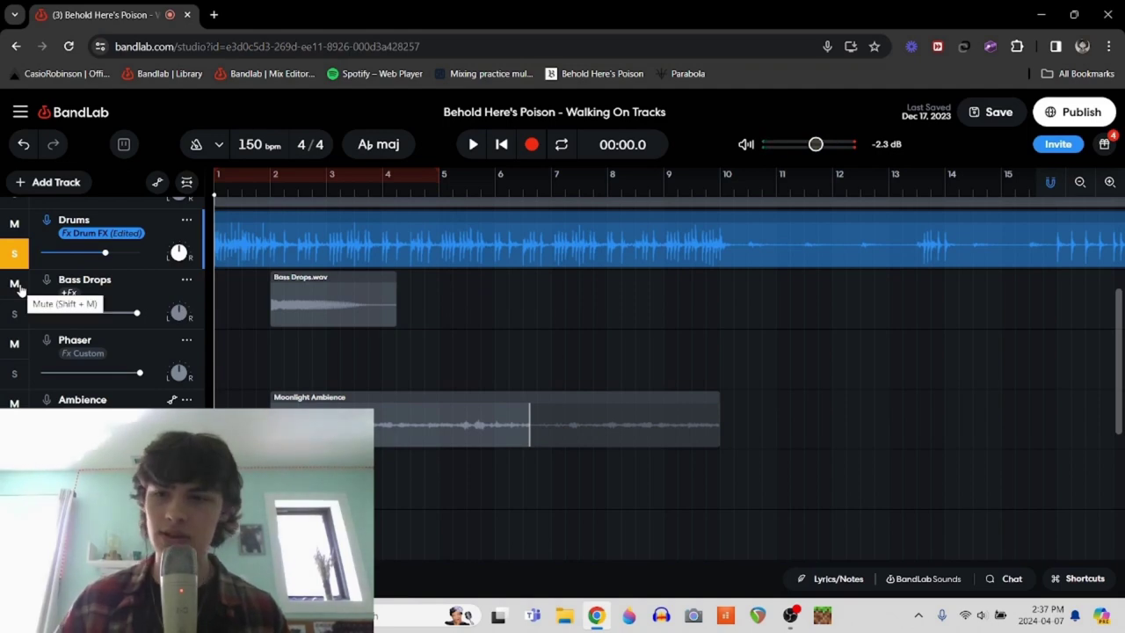
Step: Solo the Bass track together with Drums and play both from the start
scroll(167, 270, "up", 1)
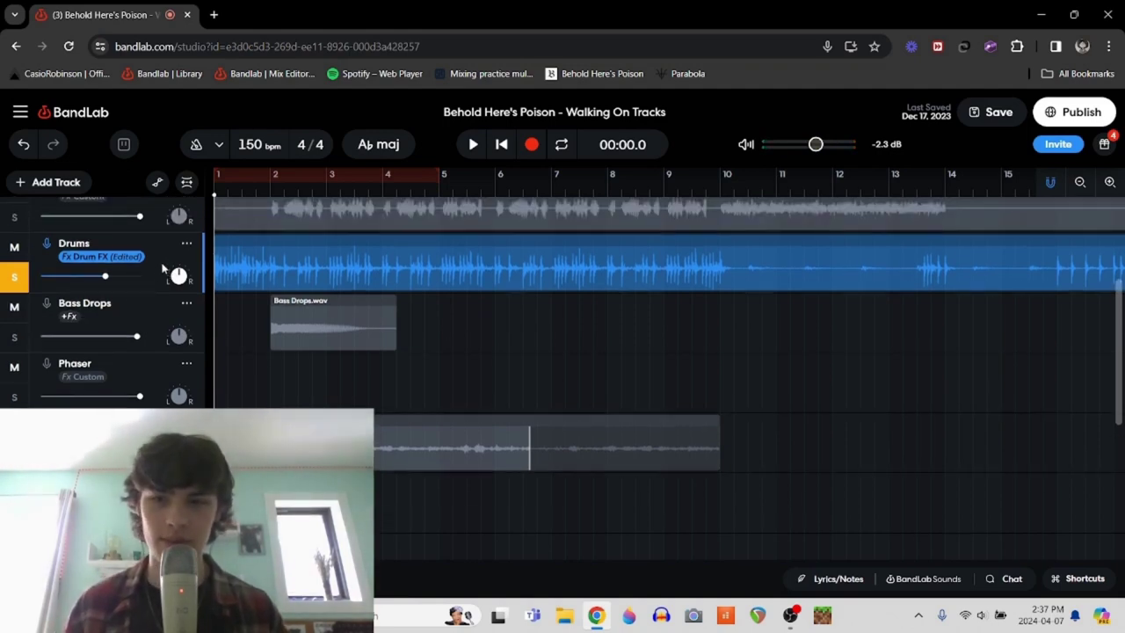
scroll(289, 271, "up", 3)
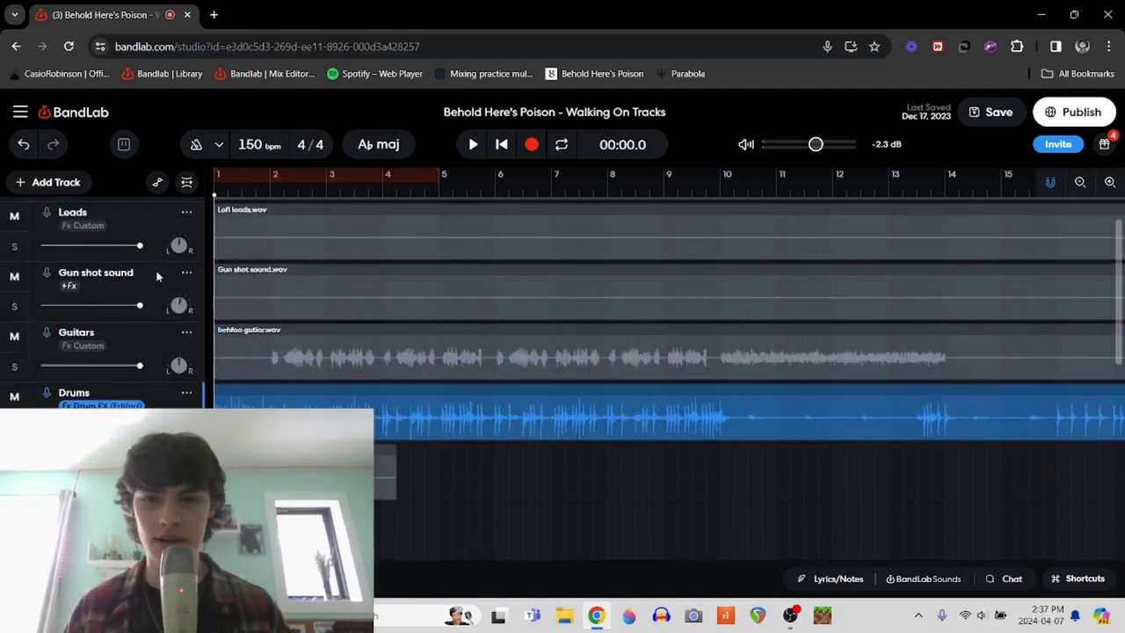
scroll(95, 279, "up", 1)
left_click(5, 244)
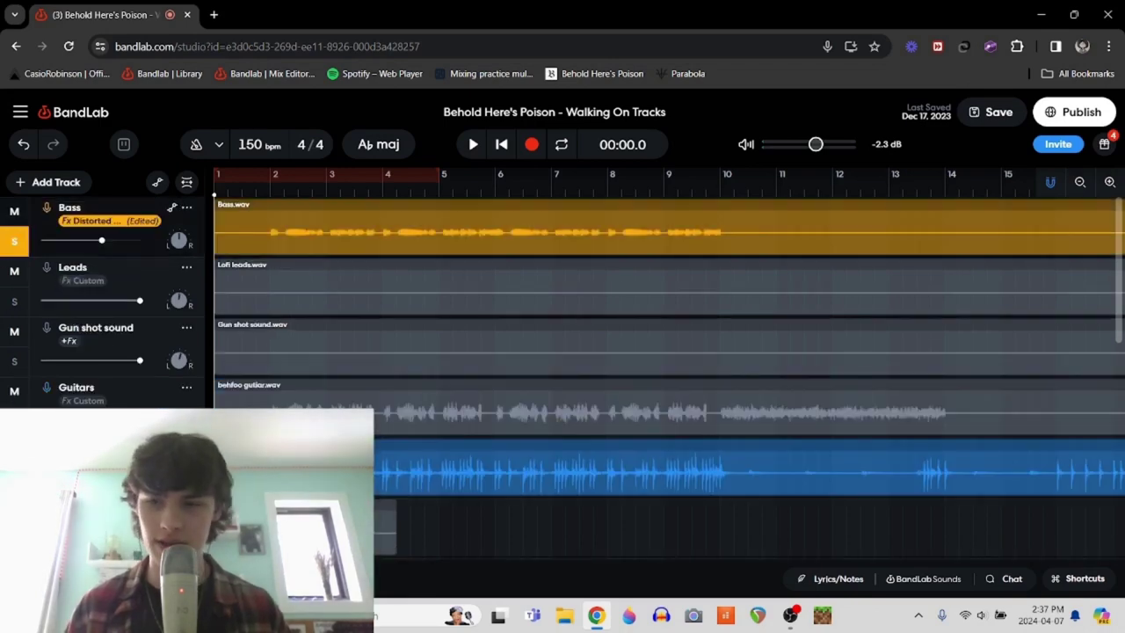
key("space")
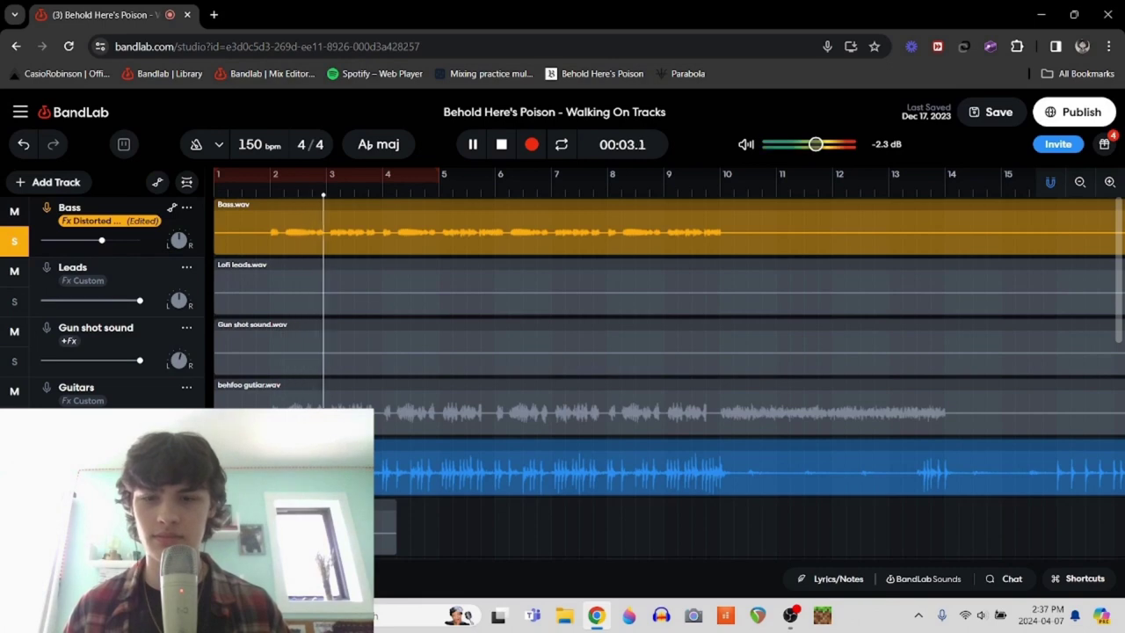
key("space")
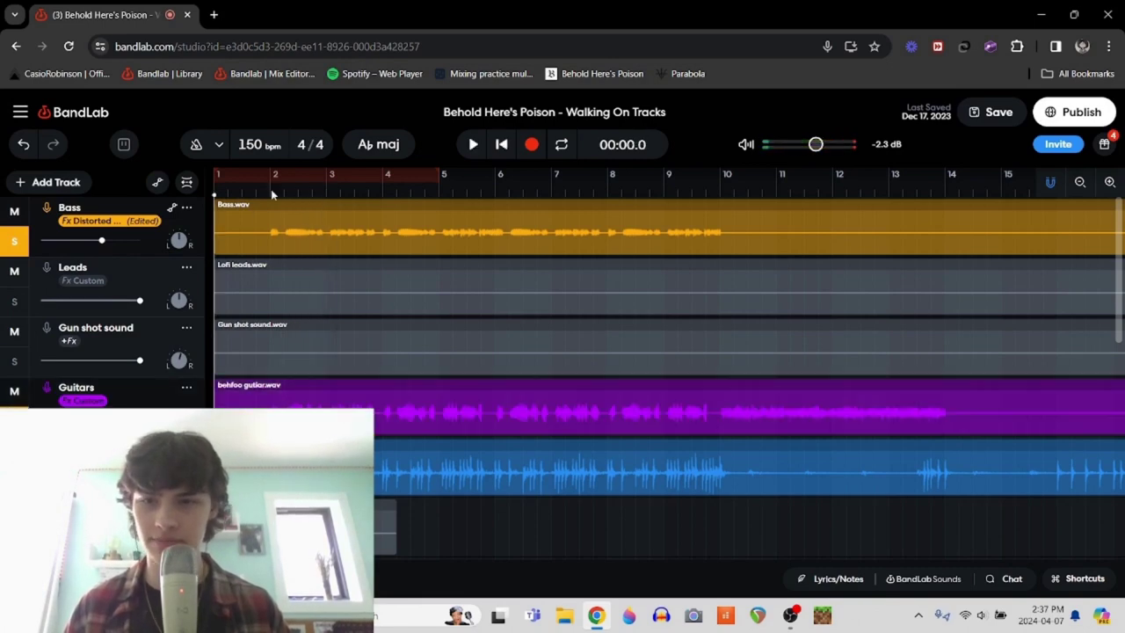
Step: Play the Bass, Guitars and Drums tracks soloed together from bar 2
left_click(271, 193)
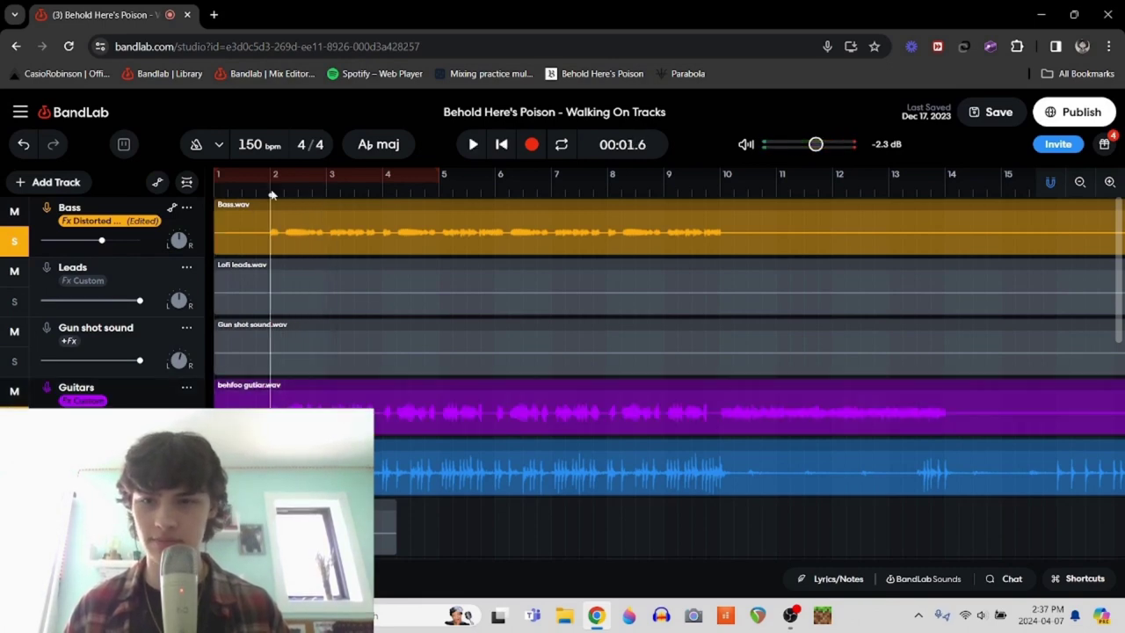
key("space")
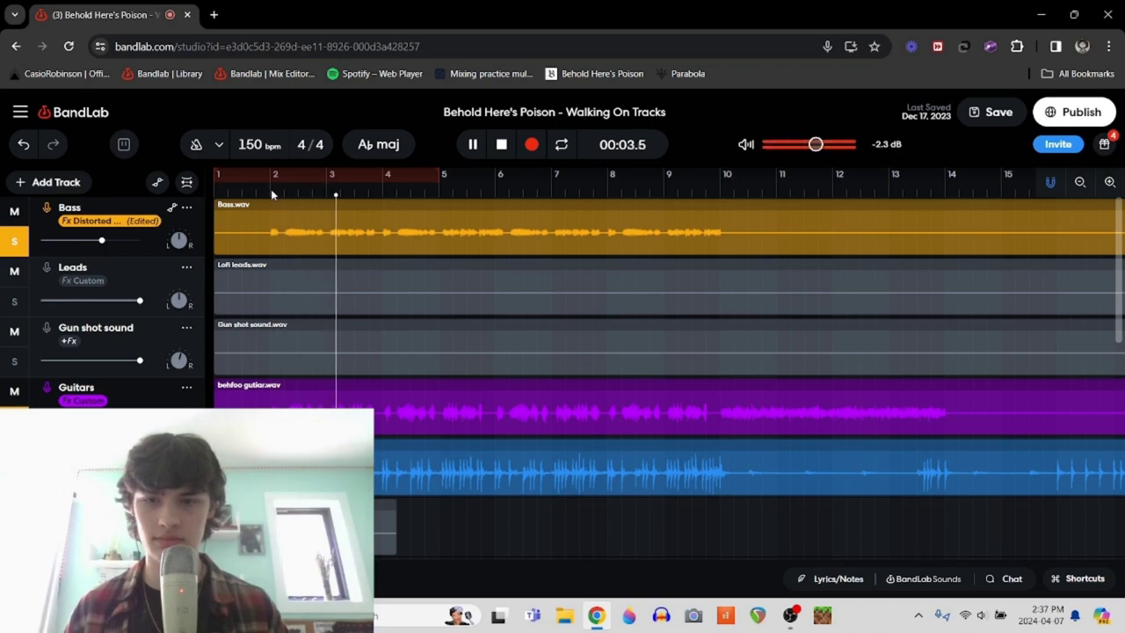
key("space")
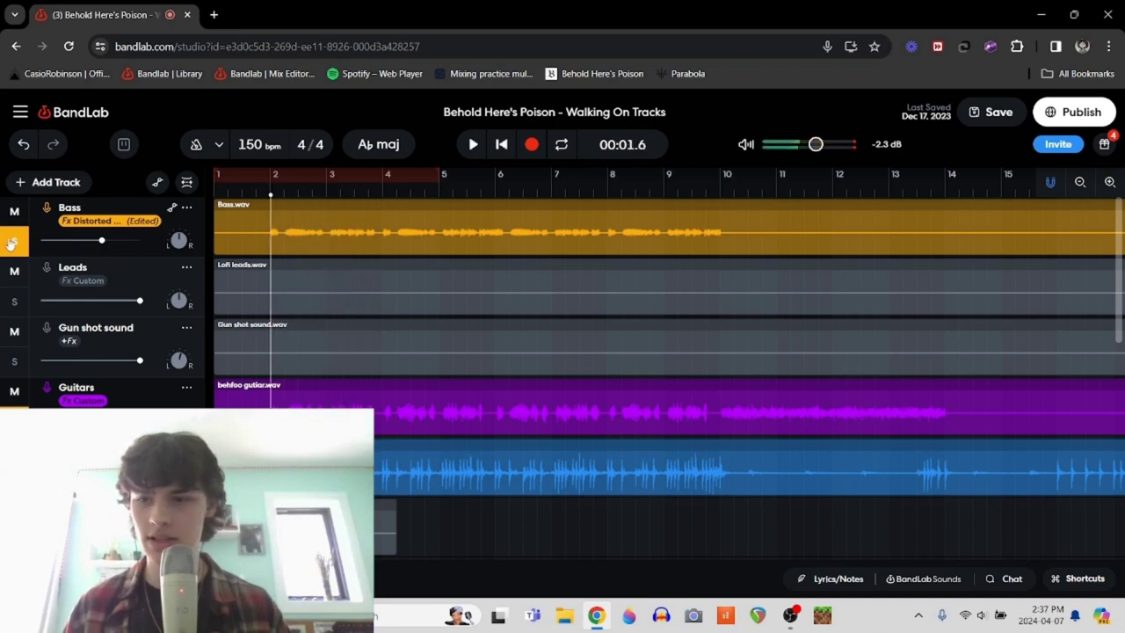
Step: Unsolo the Bass, Guitars and Drums tracks
left_click(11, 244)
left_click(14, 421)
left_click(14, 481)
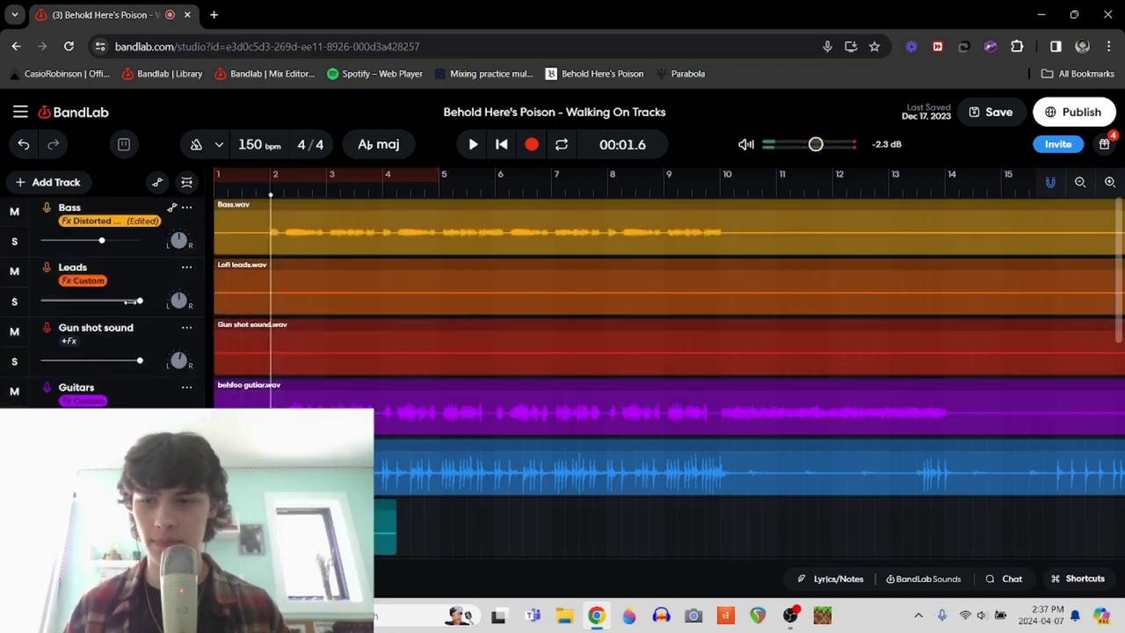
Step: Solo the Bass Drops track and play its first clip from bar 2
scroll(130, 300, "down", 1)
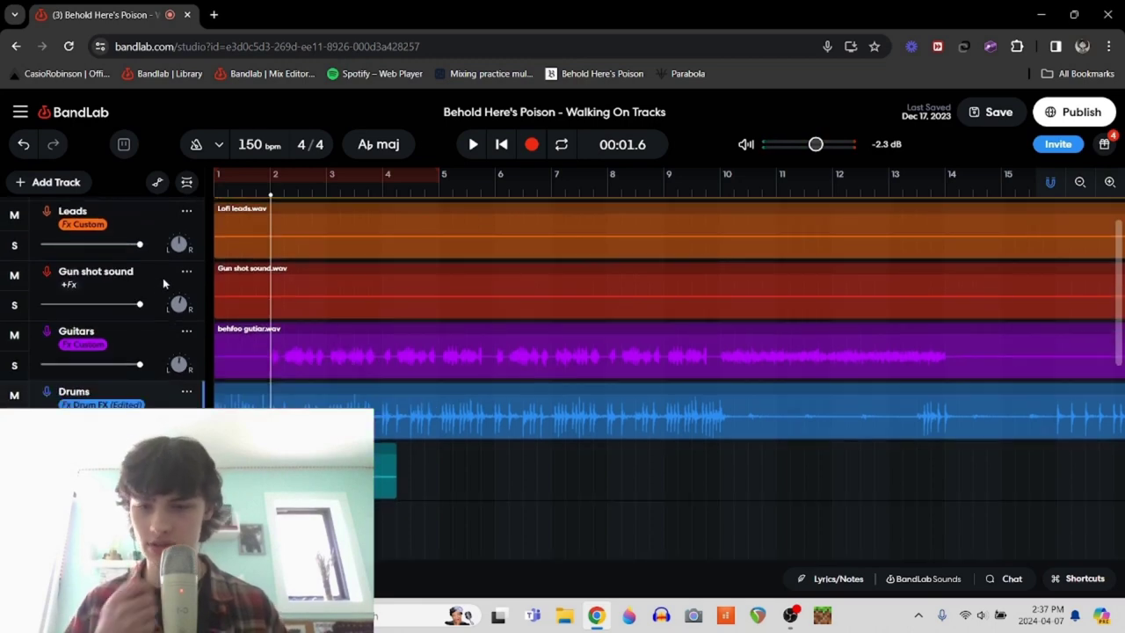
scroll(161, 297, "down", 2)
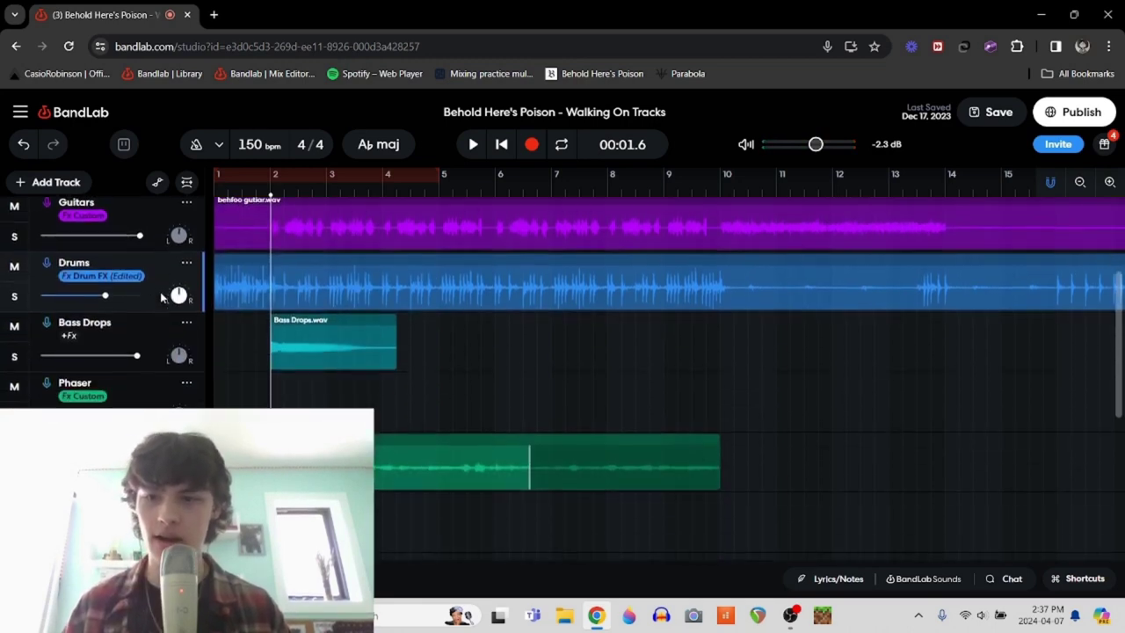
key("s")
key("space")
key("space")
Step: Play the long bass drop at bar 103 soloed, then unsolo Bass Drops and return the playhead to the start
scroll(242, 339, "right", 10)
scroll(242, 339, "right", 20)
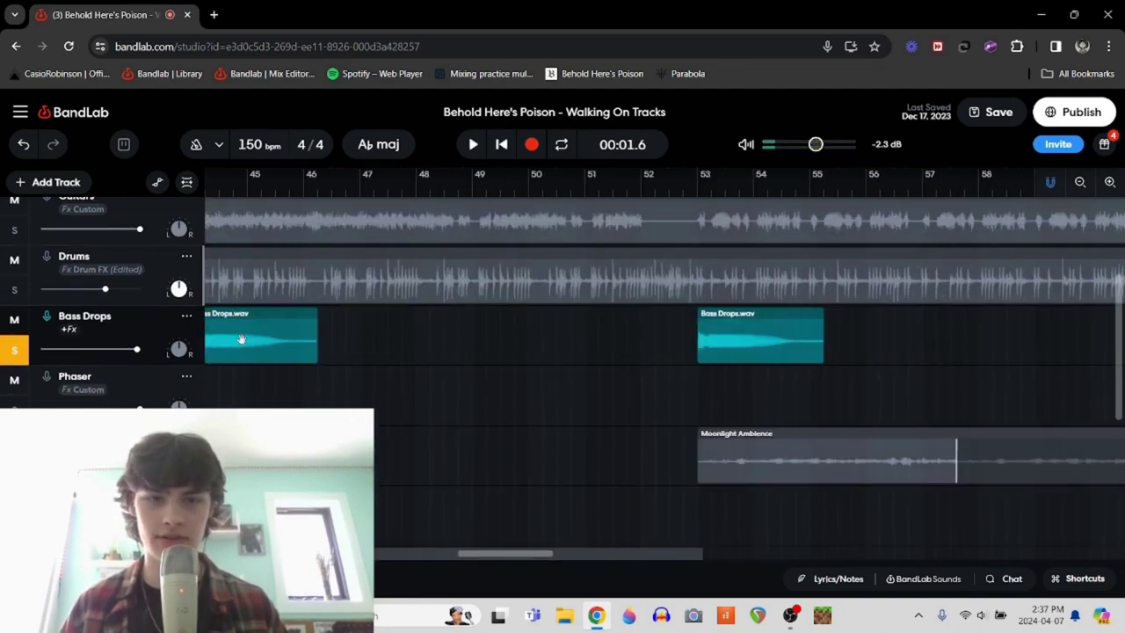
scroll(242, 344, "right", 15)
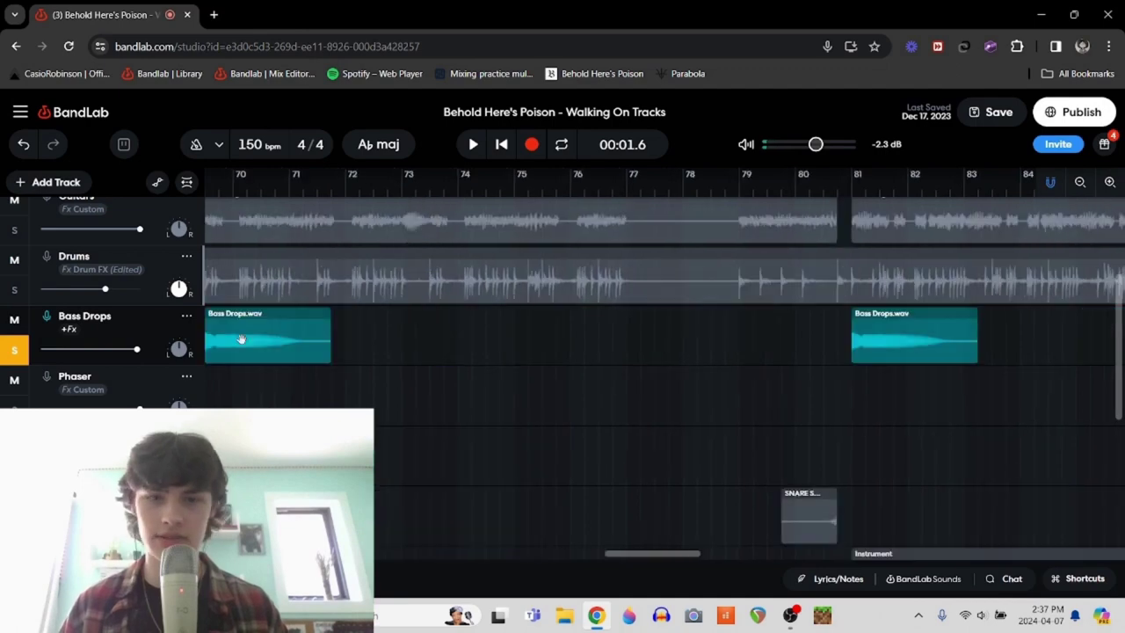
scroll(244, 345, "right", 1)
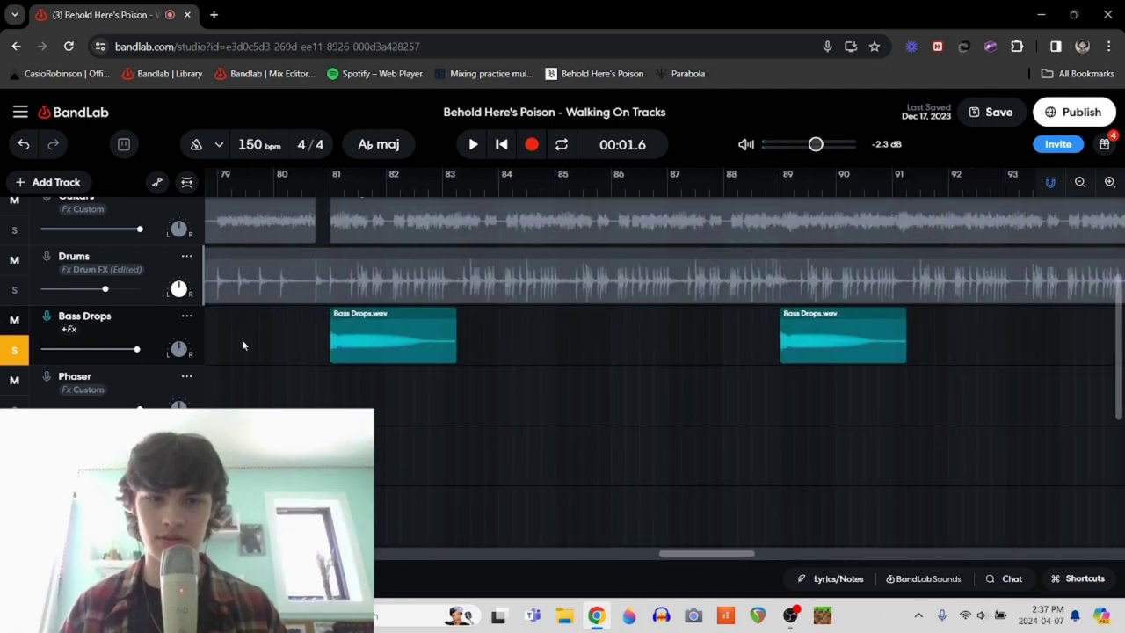
scroll(243, 345, "right", 8)
scroll(325, 334, "right", 5)
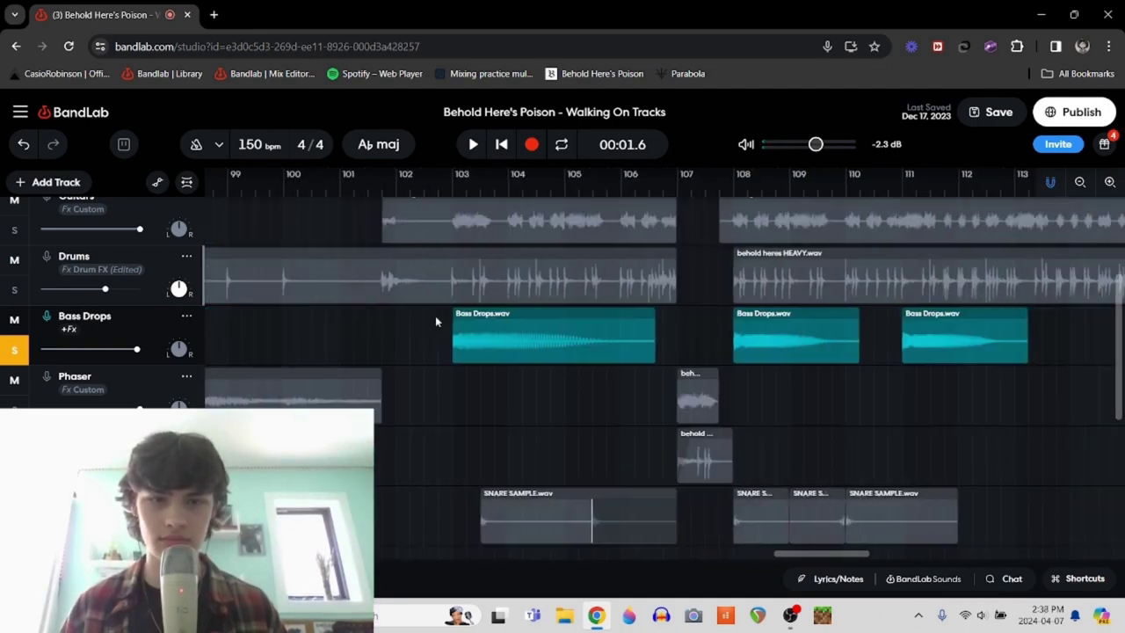
scroll(437, 316, "right", 1)
scroll(341, 190, "left", 1)
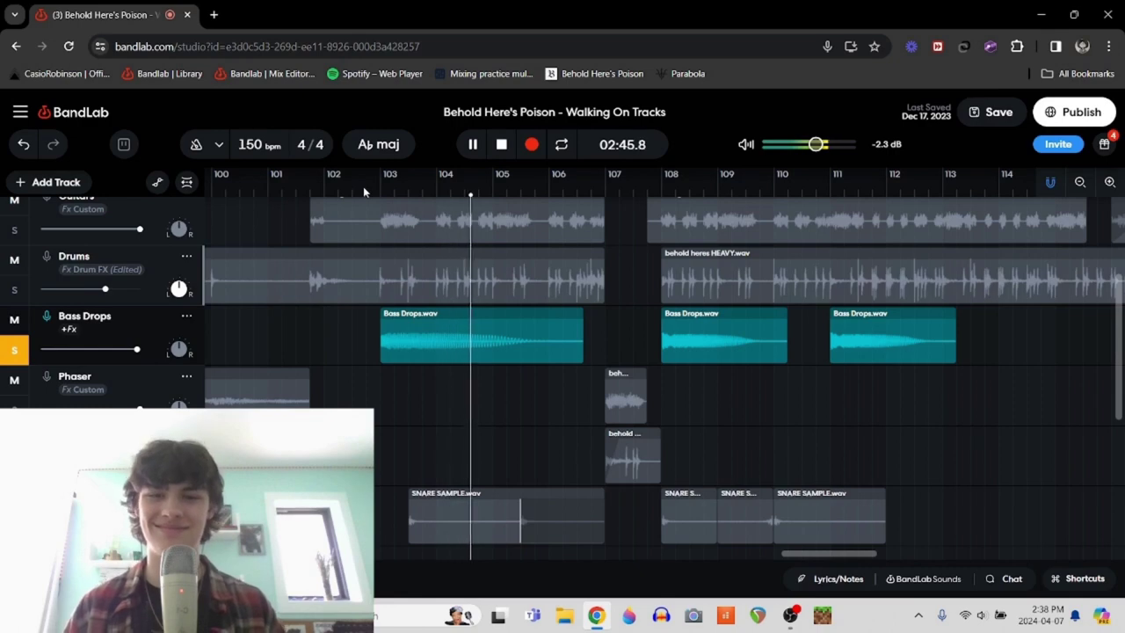
key("space")
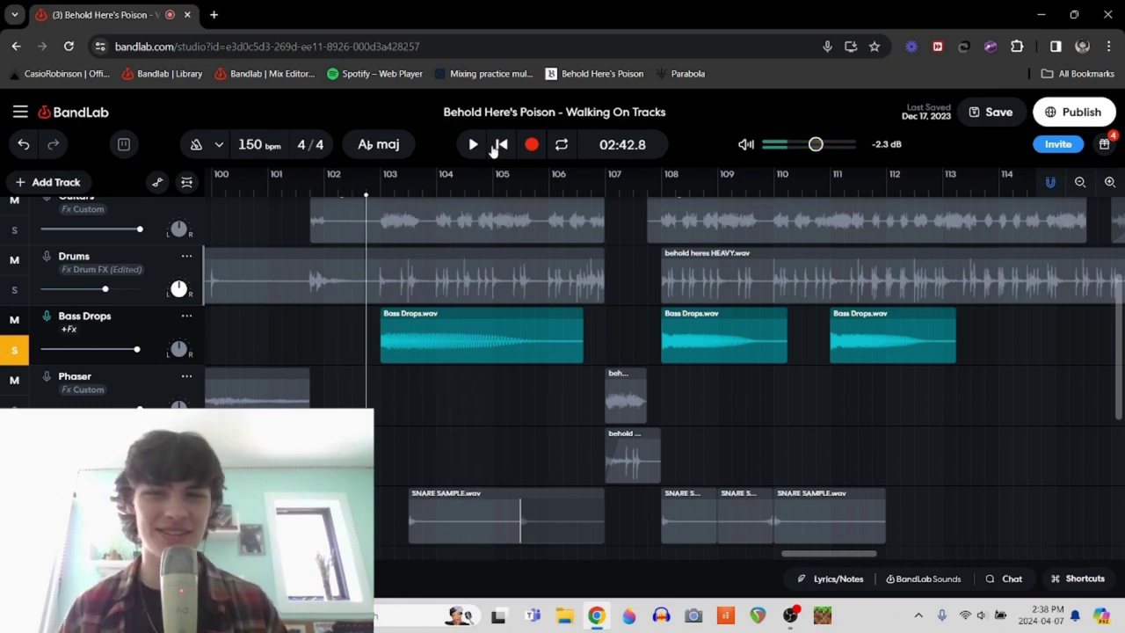
left_click(497, 146)
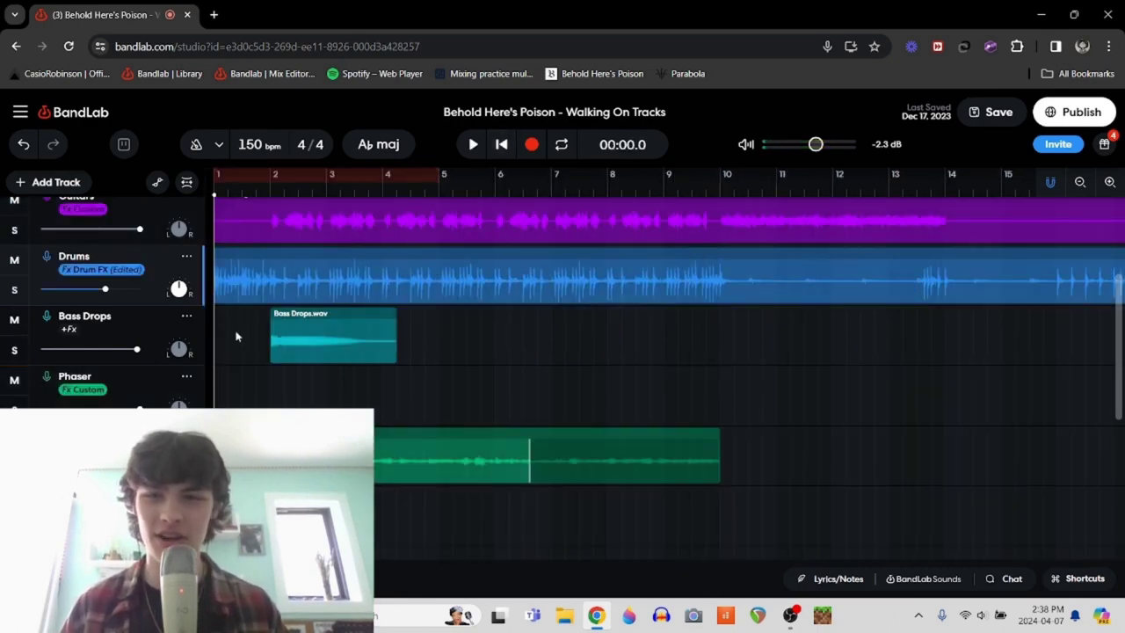
Step: Select the Phaser track and return the playhead to the start of the song
left_click(236, 335)
scroll(254, 342, "down", 1)
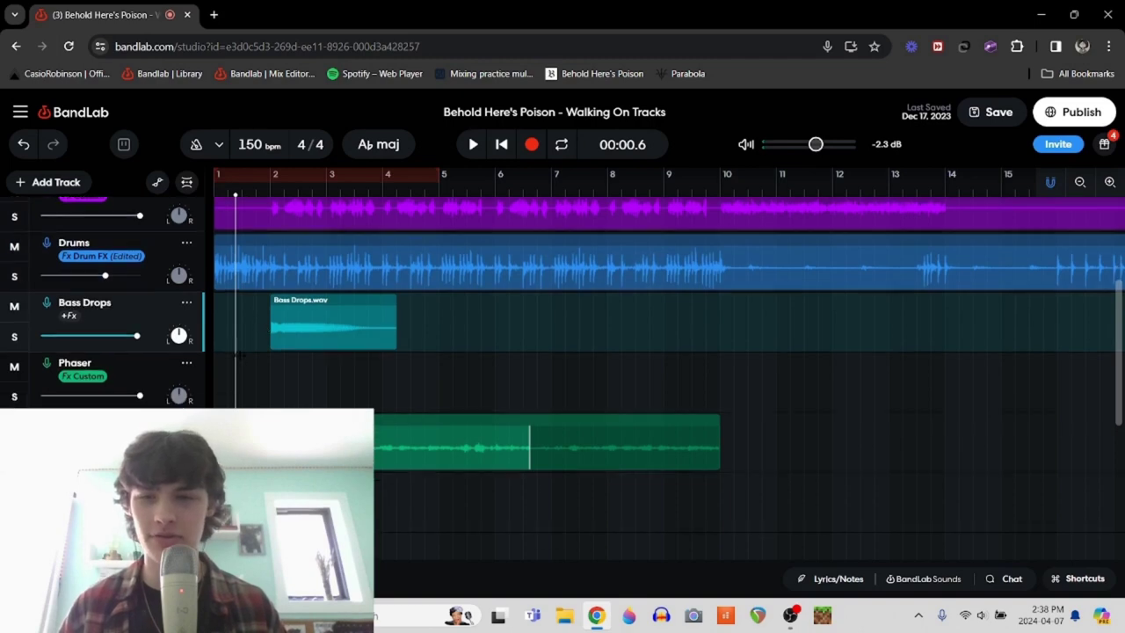
scroll(263, 352, "down", 1)
left_click(268, 351)
left_click(501, 146)
Step: Solo the Phaser track and locate its clips around bars 97 and 107
scroll(439, 334, "down", 1)
scroll(439, 334, "right", 5)
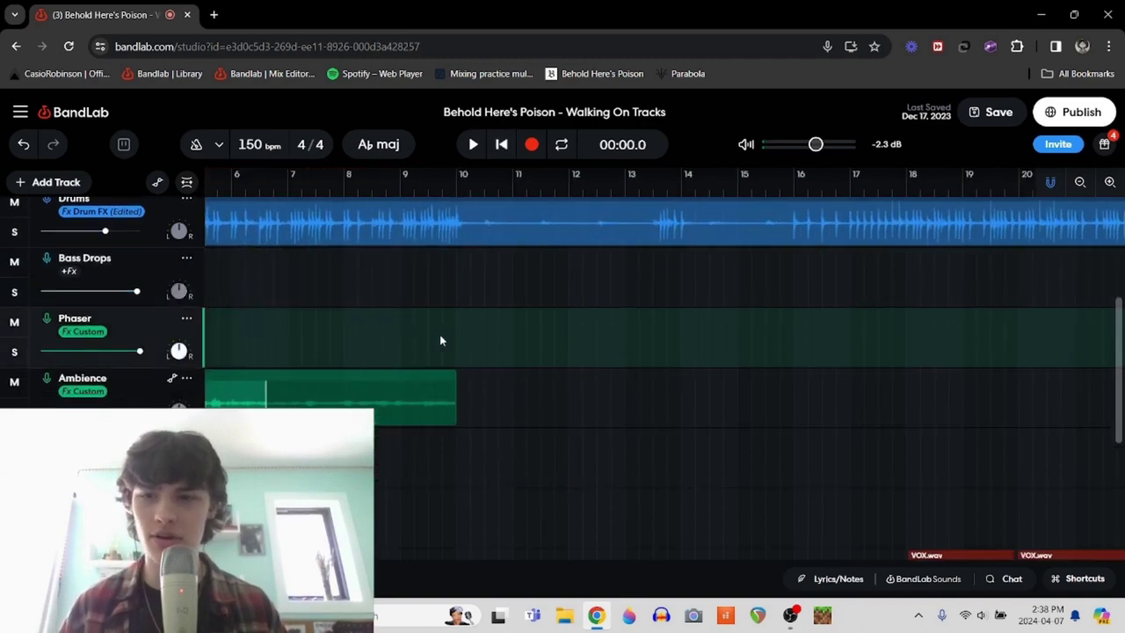
left_click(14, 352)
scroll(314, 369, "right", 15)
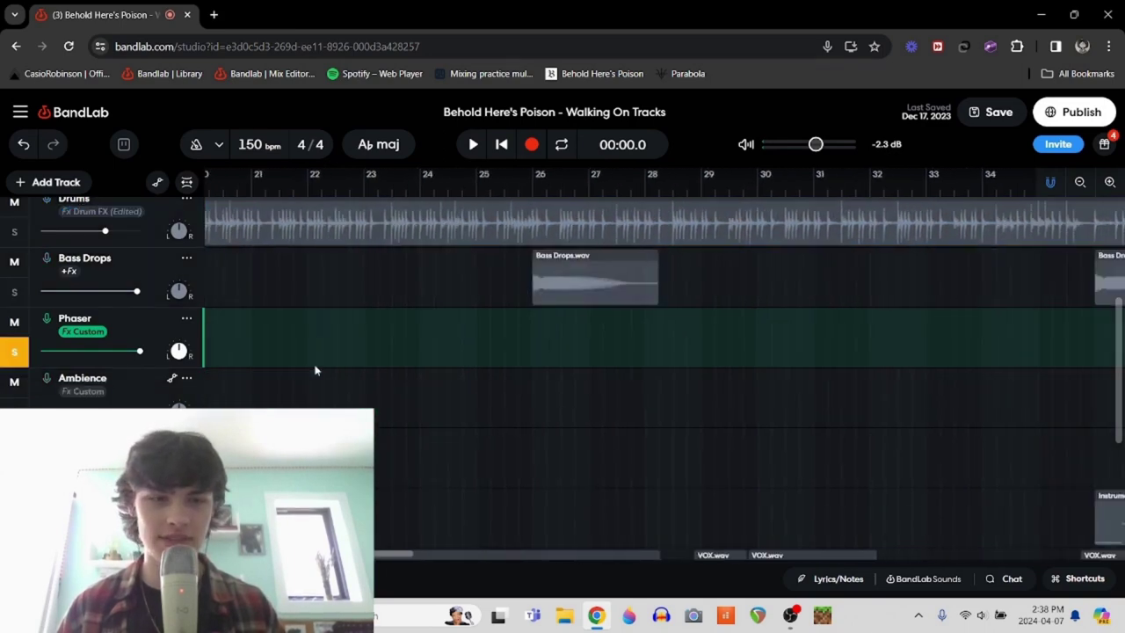
scroll(315, 369, "right", 20)
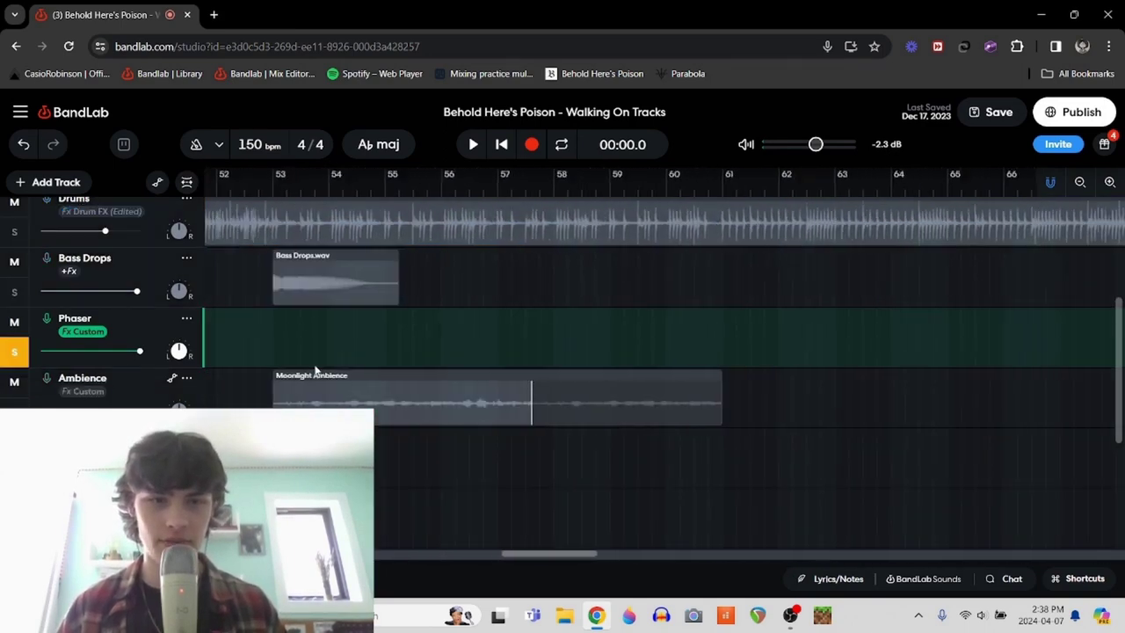
scroll(315, 369, "right", 20)
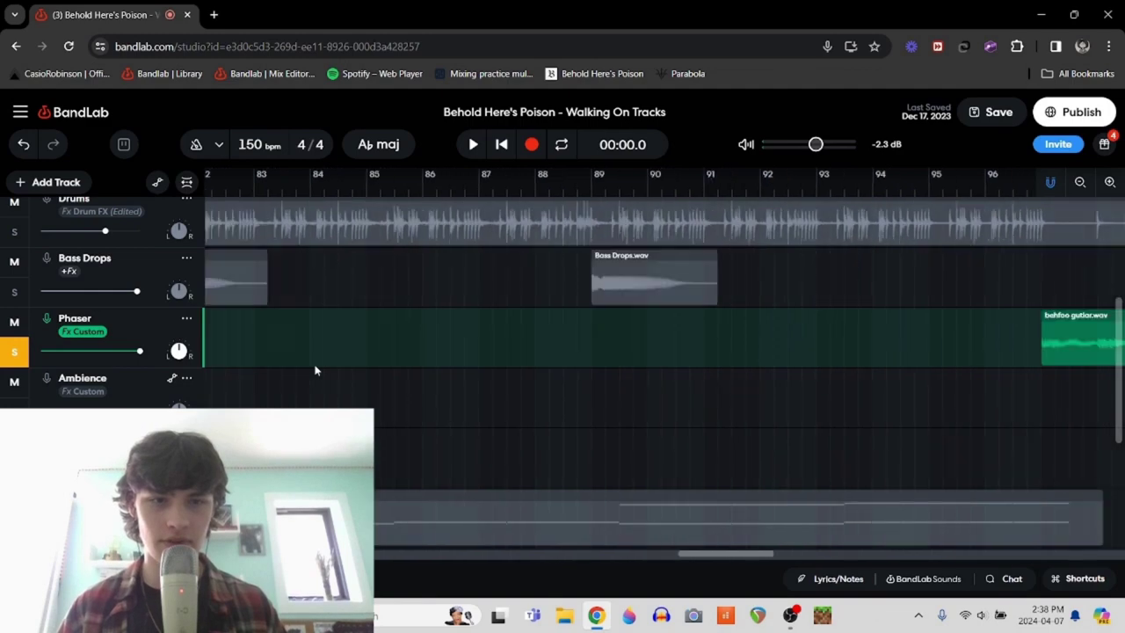
scroll(315, 369, "right", 2)
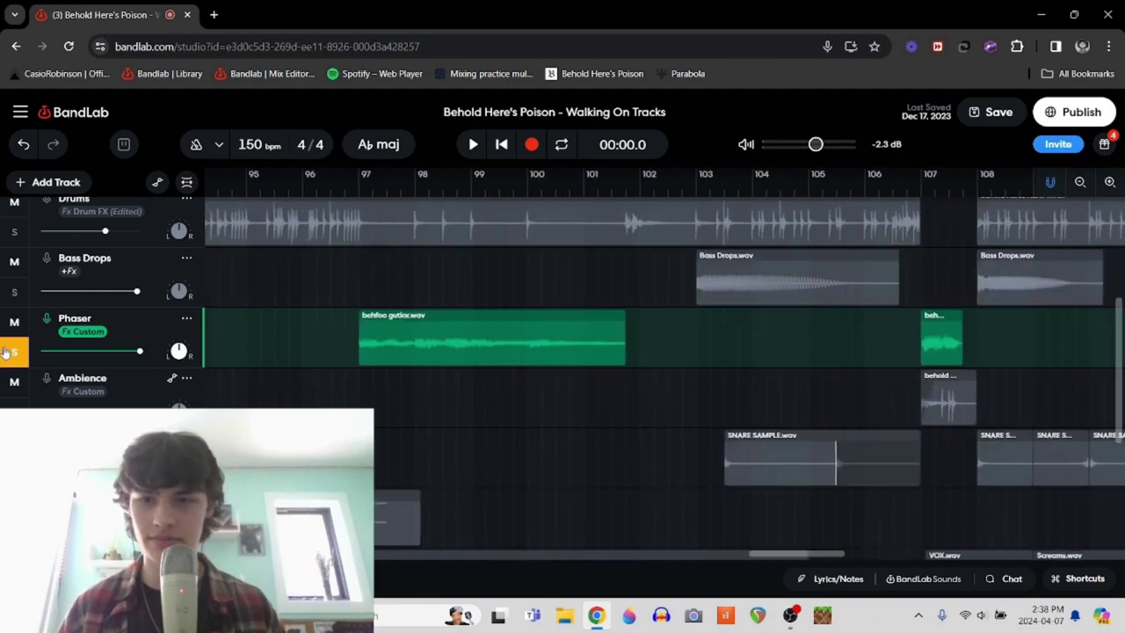
Step: Unsolo the Phaser track and play the full mix from bar 97
key("s")
key("space")
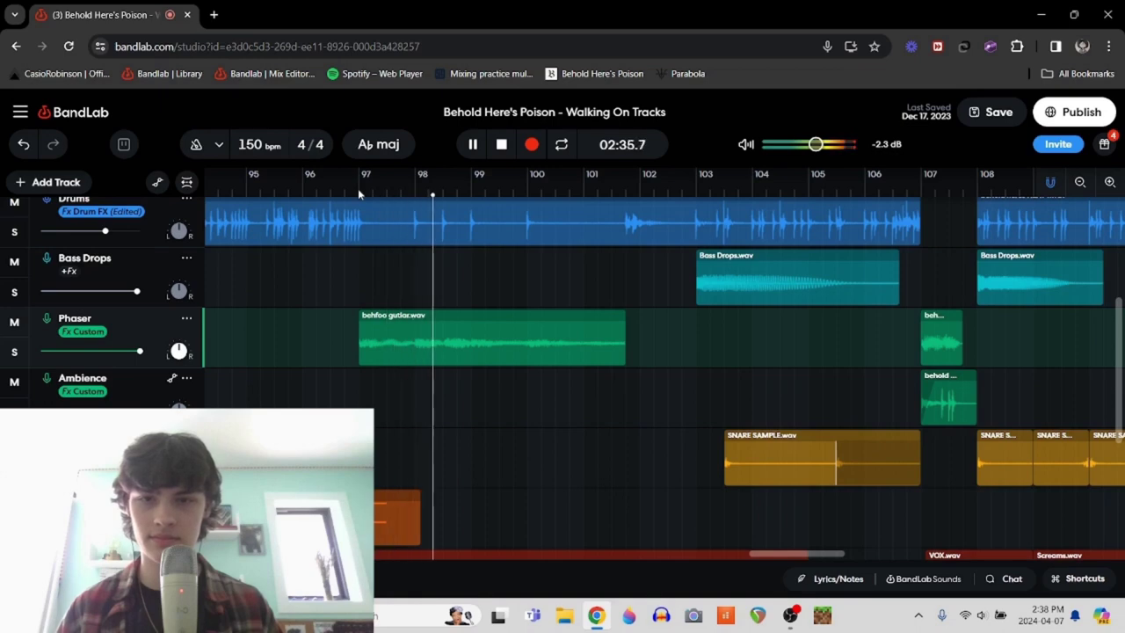
key("space")
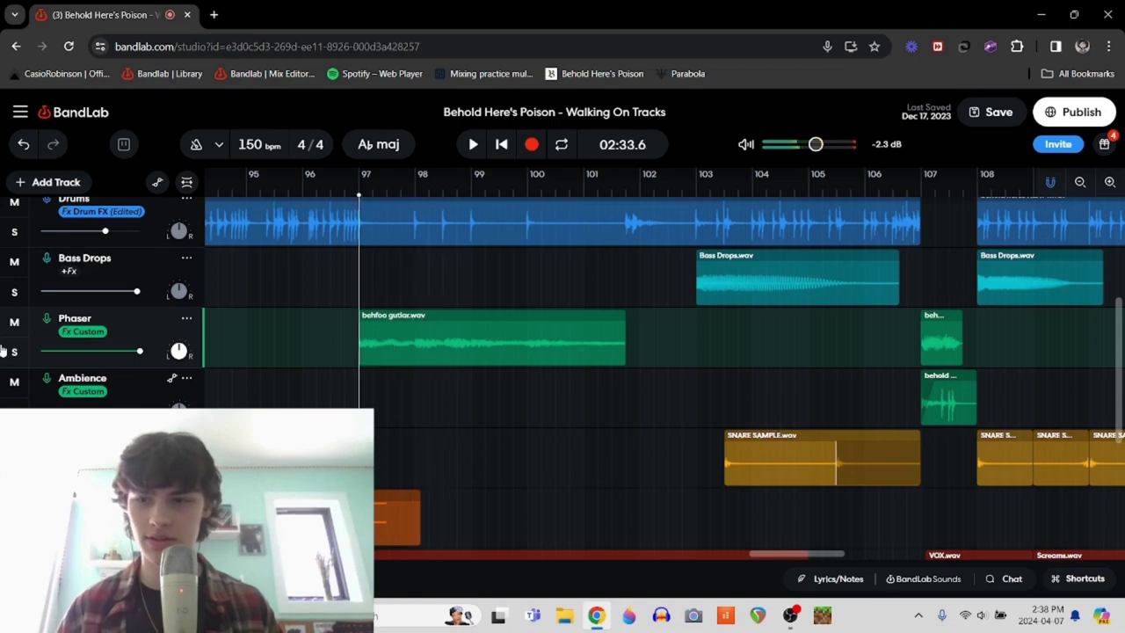
Step: Solo the Phaser track and play its guitar clip from bar 97
left_click(3, 351)
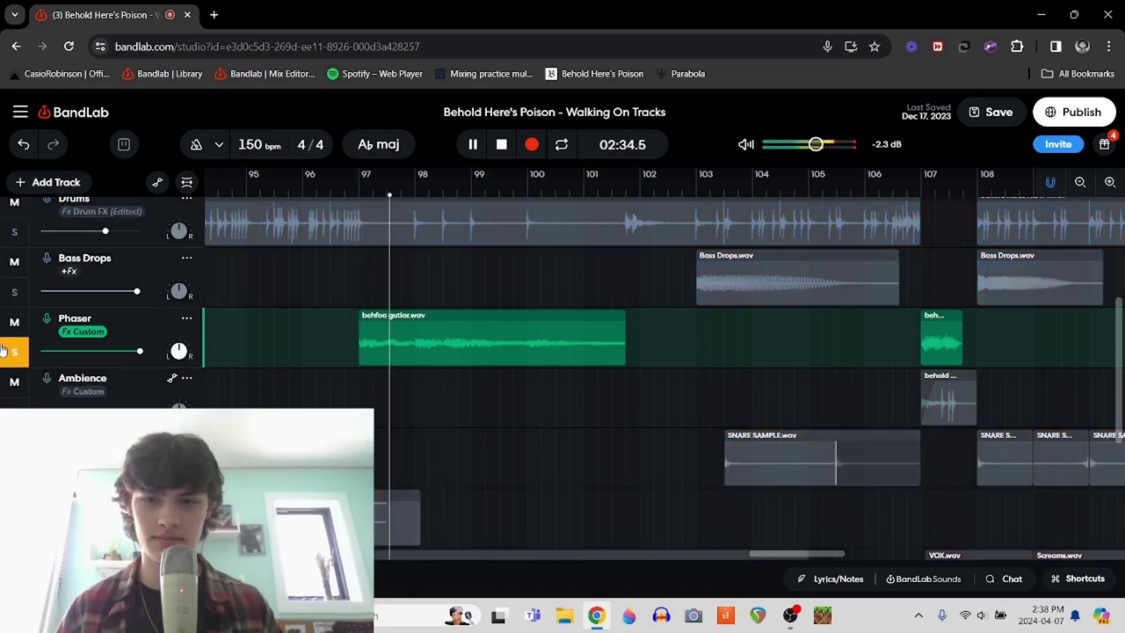
scroll(311, 341, "right", 2)
scroll(310, 339, "right", 2)
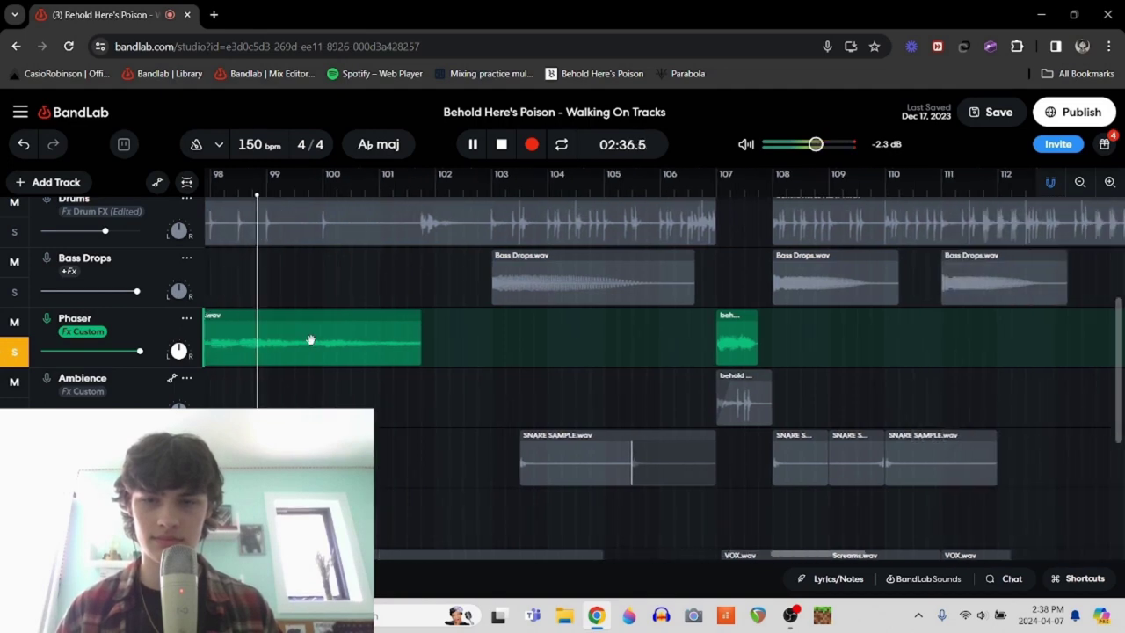
key("space")
key("space")
Step: Play the short soloed Phaser clip from bar 107
scroll(483, 317, "right", 8)
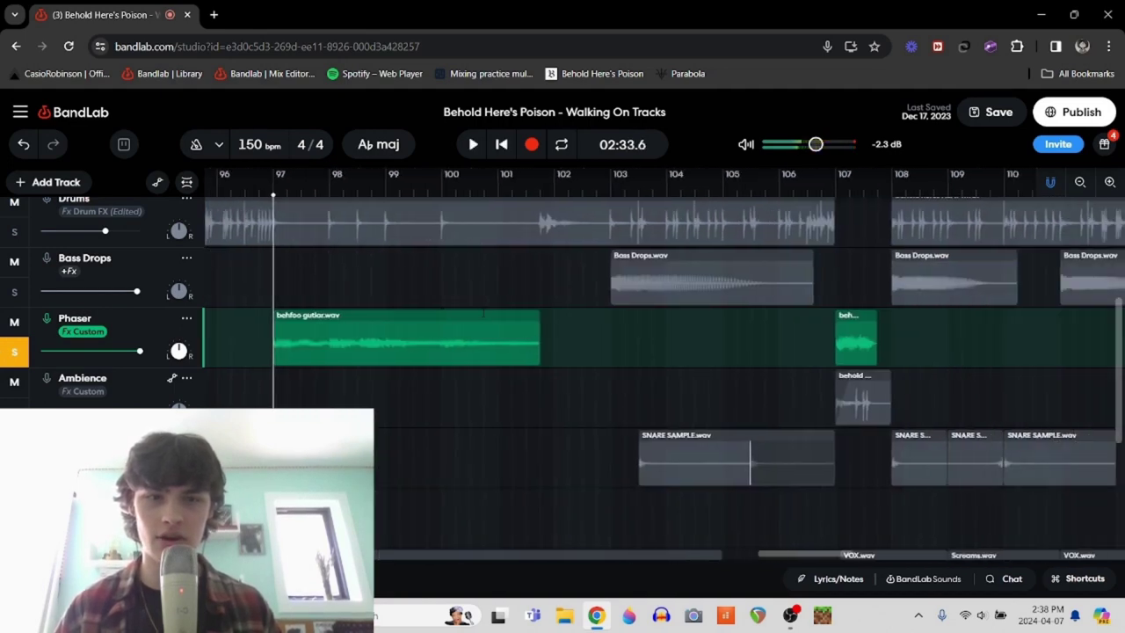
scroll(481, 317, "right", 1)
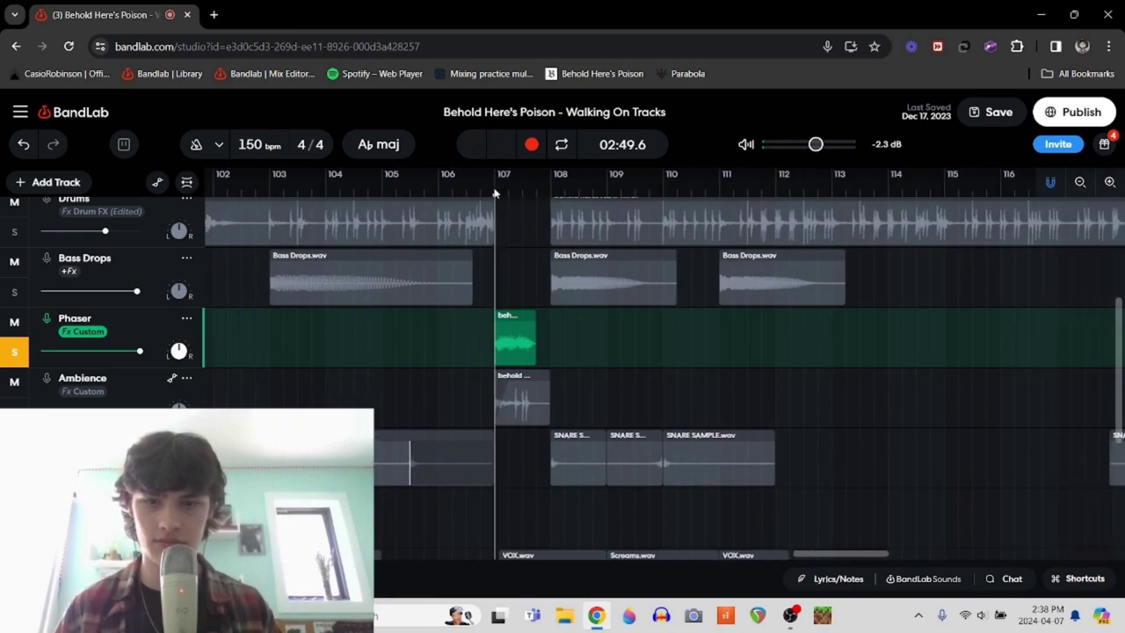
key("space")
key("space")
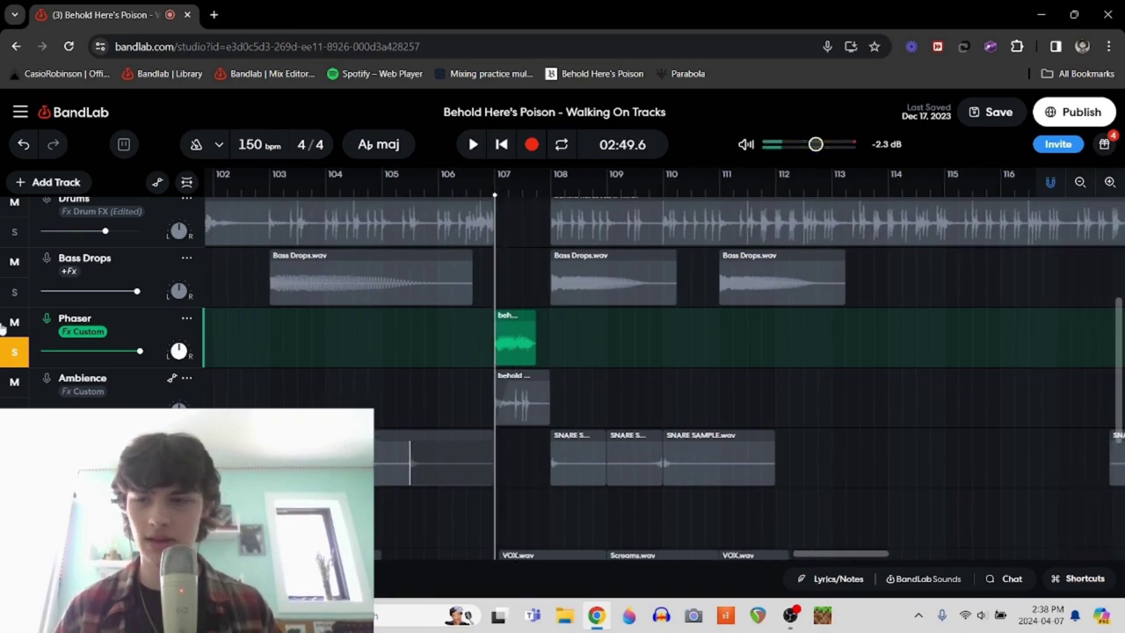
Step: Unsolo the Phaser track and examine its Auto Wah, Little Rock and EQ3-M effects, closing them when done
key("s")
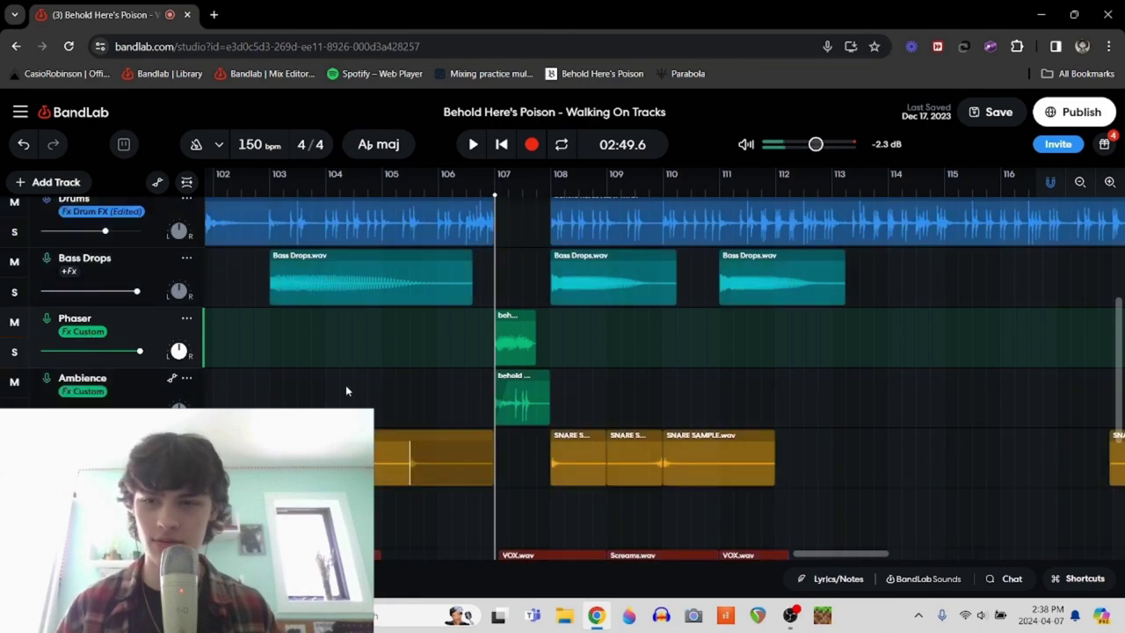
key("e")
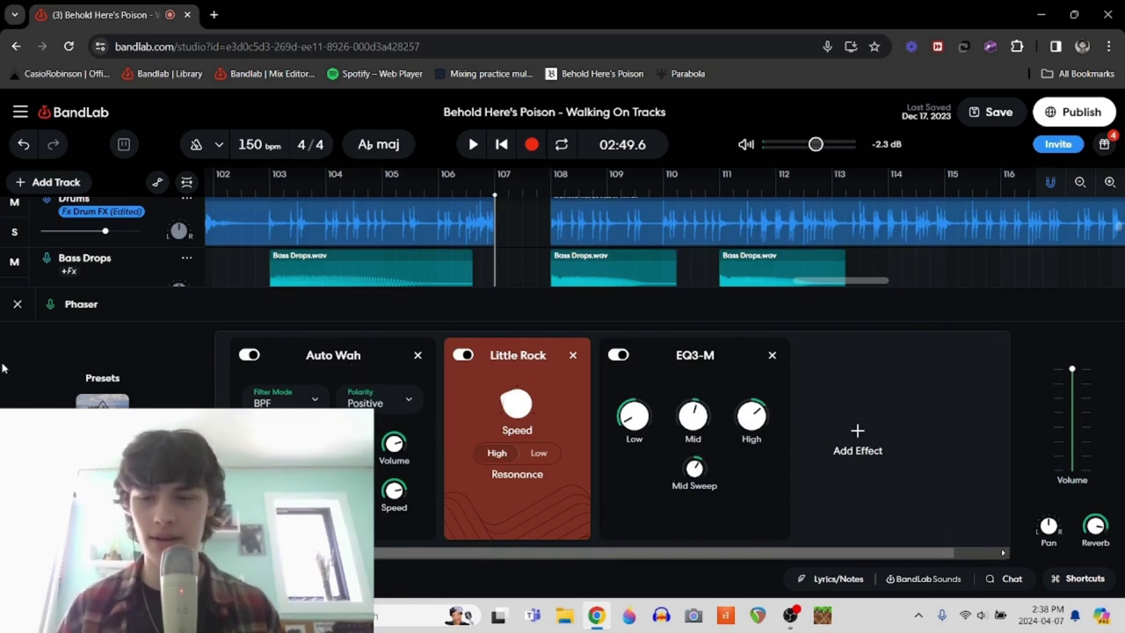
left_click(17, 305)
Step: Play the Ambience clip at bar 107 soloed, and examine the Ambience track's effects before closing them
scroll(401, 294, "left", 10)
scroll(400, 292, "right", 10)
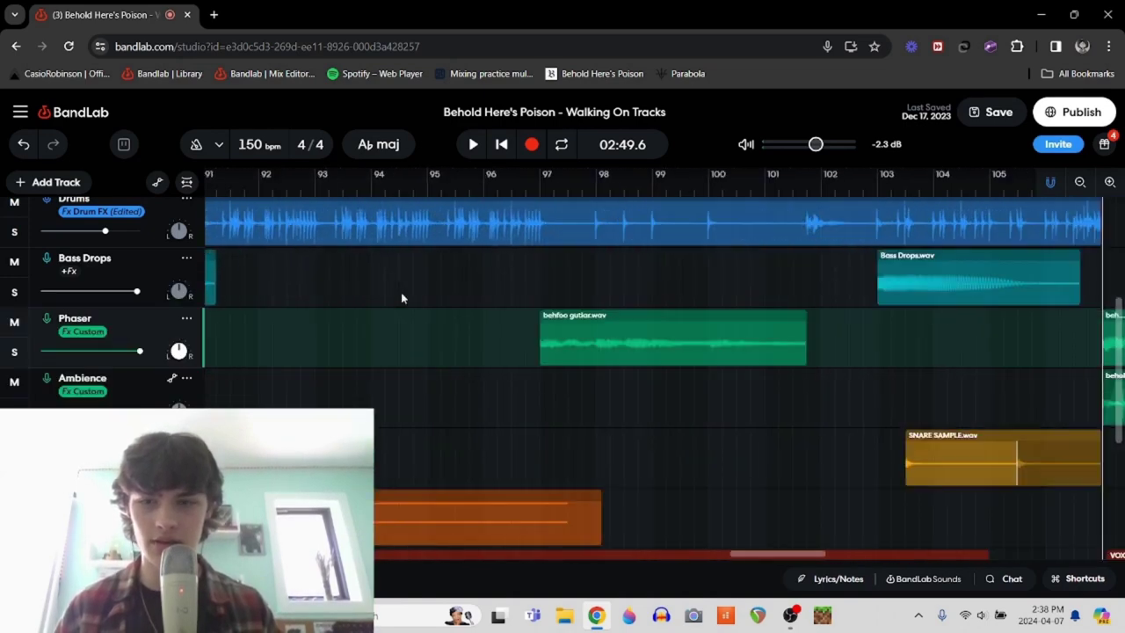
scroll(400, 291, "right", 1)
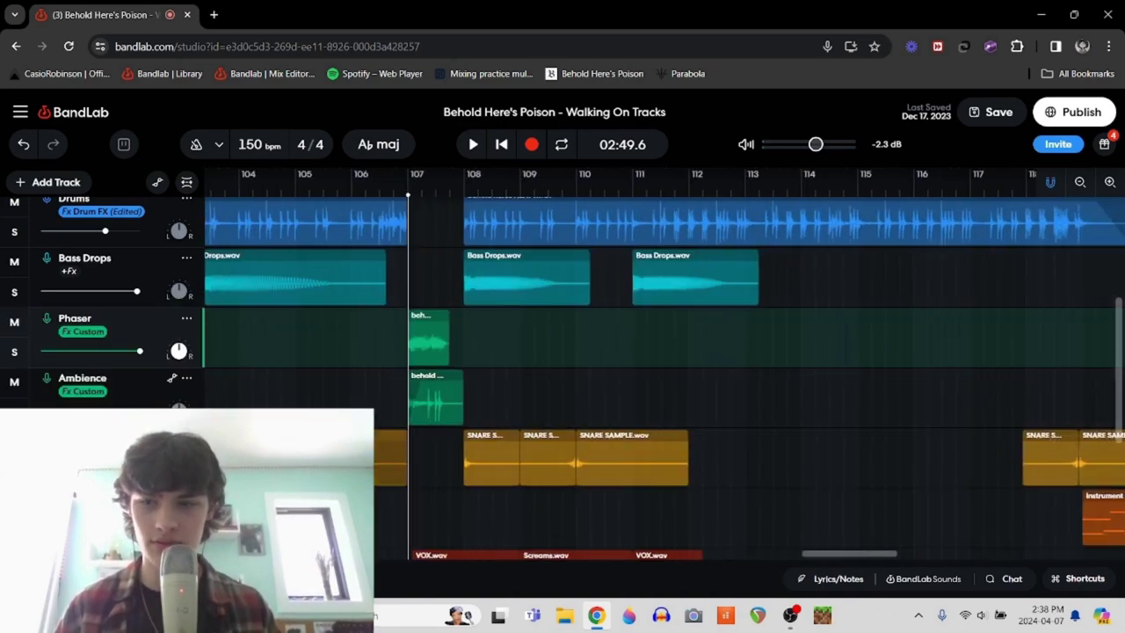
left_click(14, 406)
key("space")
key("space")
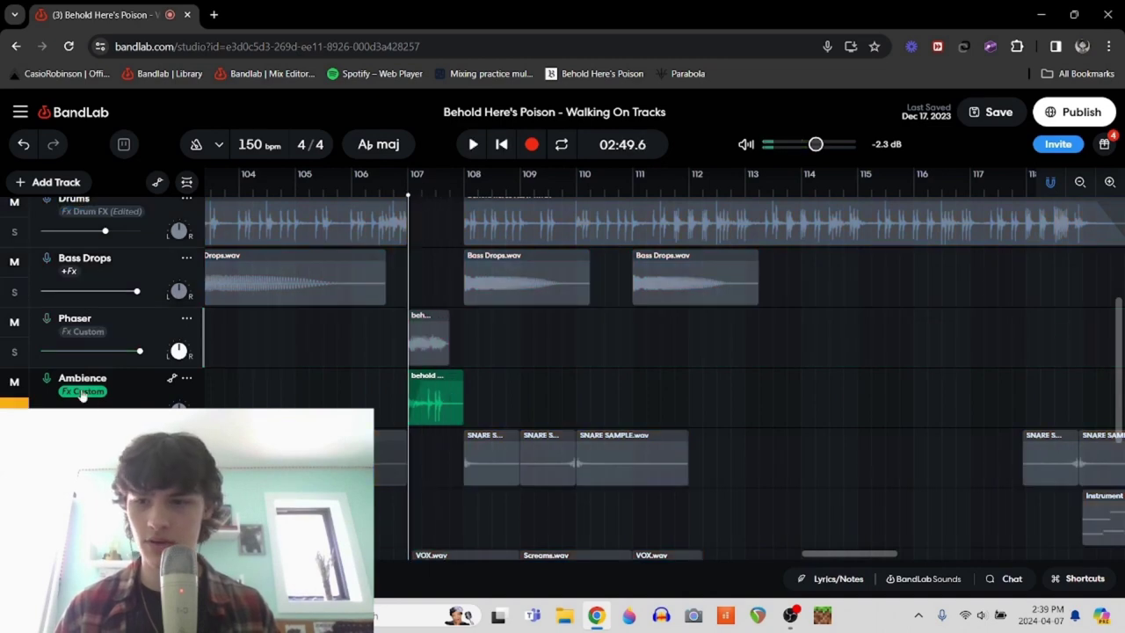
left_click(104, 391)
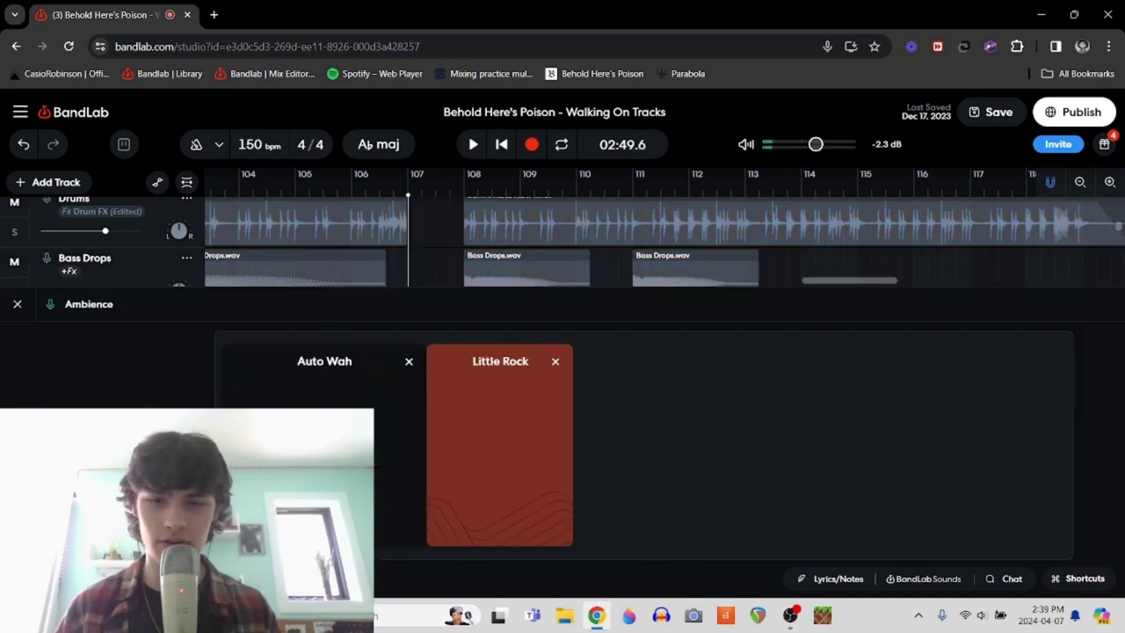
left_click(16, 303)
Step: Play the Phaser and Ambience tracks soloed together from bar 107, then unsolo both
left_click(14, 351)
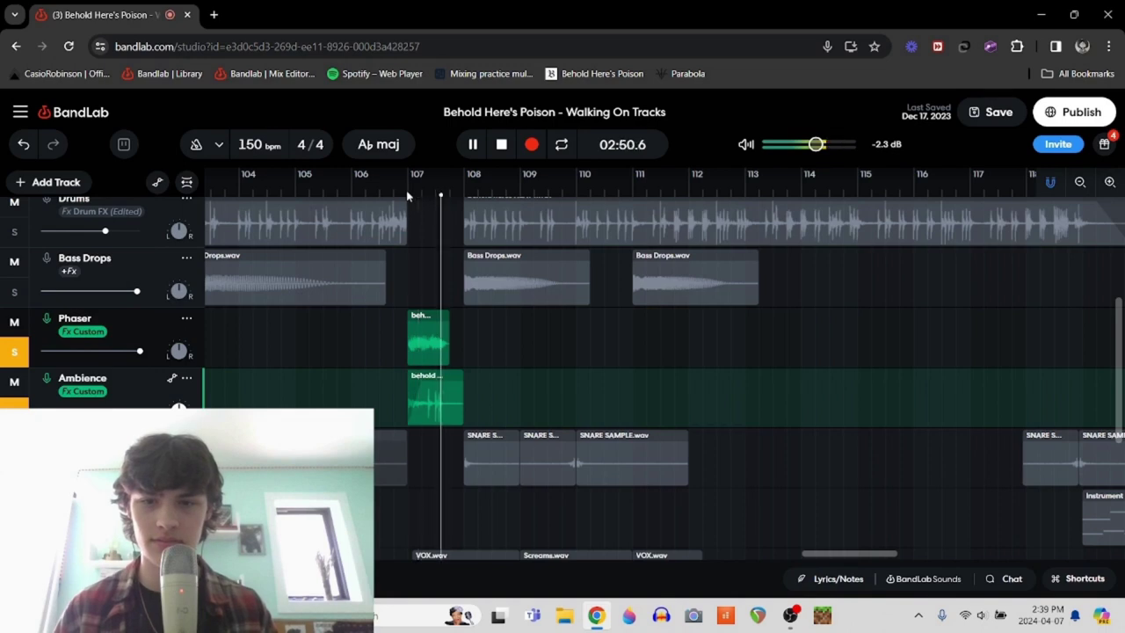
key("space")
left_click(9, 356)
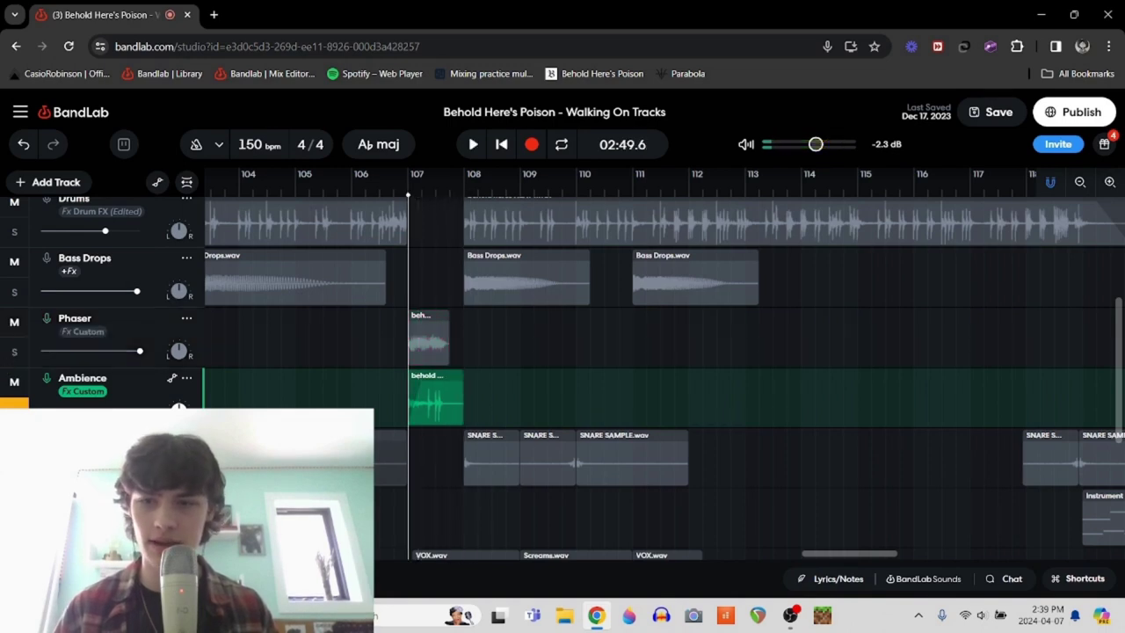
key("s")
Step: Place the playhead at bar 2, at the first Moonlight Ambience clip, and solo the Ambience track
scroll(332, 403, "right", 7)
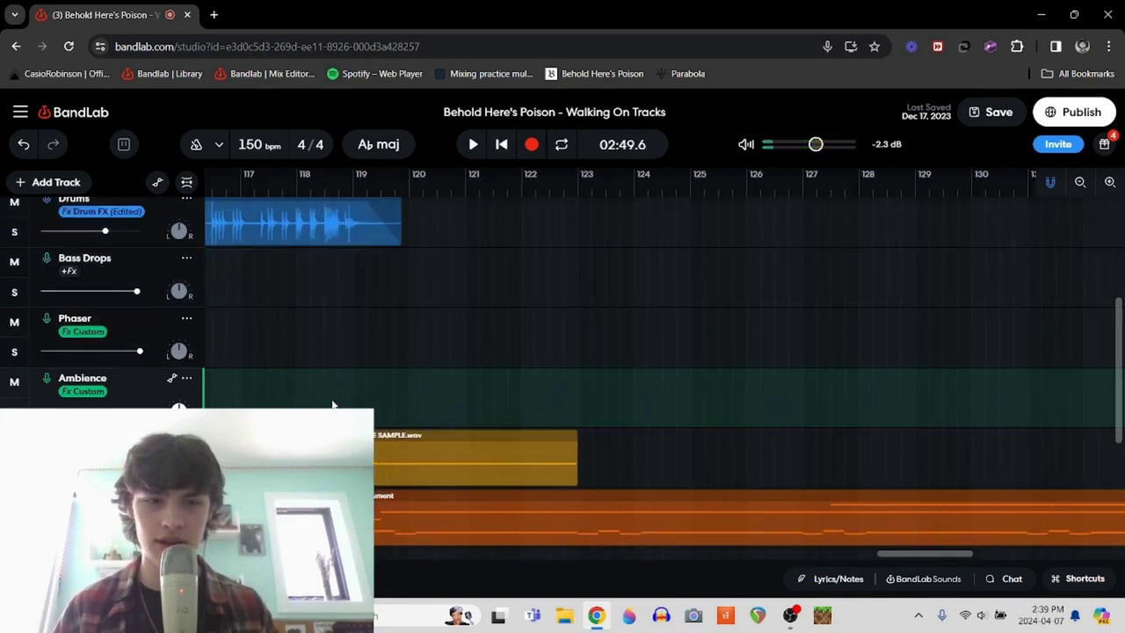
scroll(332, 403, "left", 6)
scroll(332, 404, "left", 10)
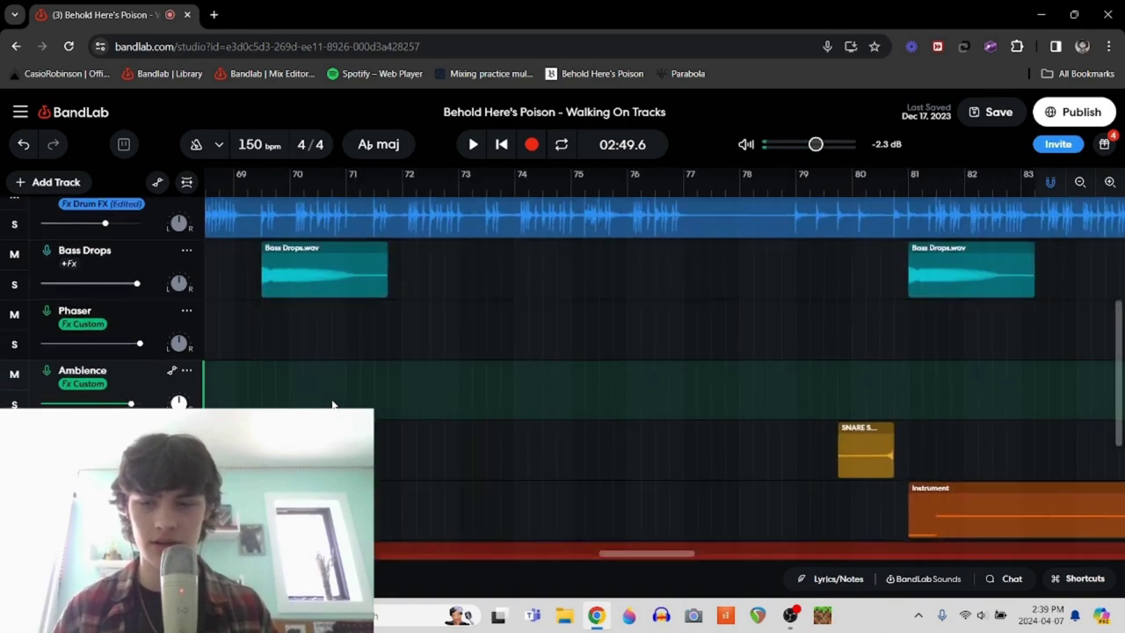
scroll(332, 405, "down", 2)
scroll(332, 404, "left", 5)
scroll(332, 405, "up", 2)
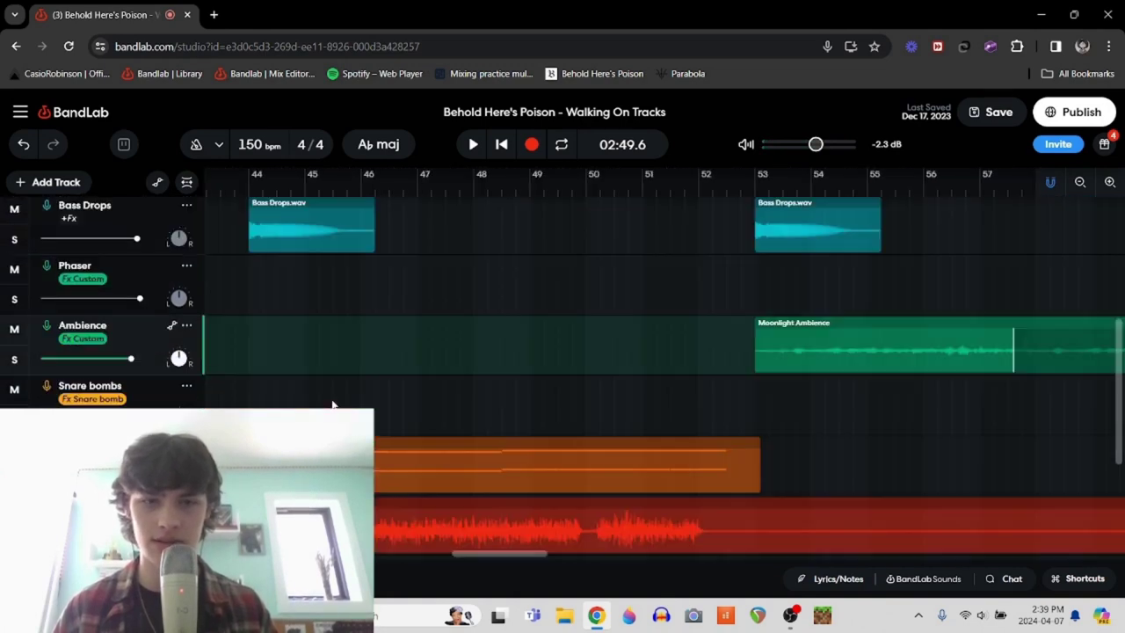
scroll(333, 404, "left", 4)
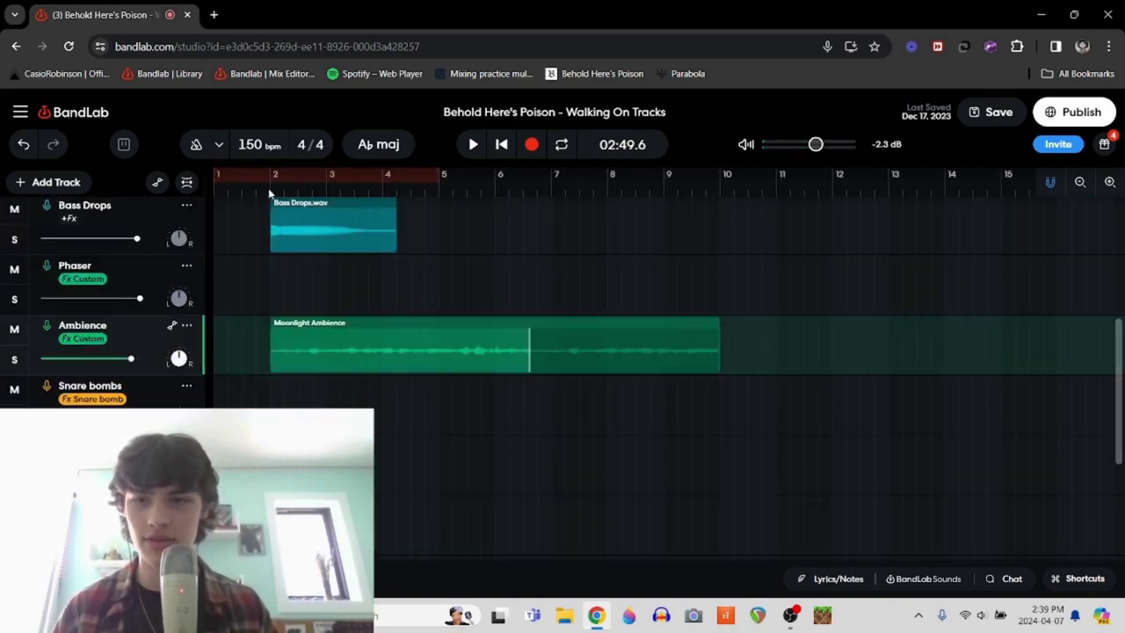
left_click(14, 359)
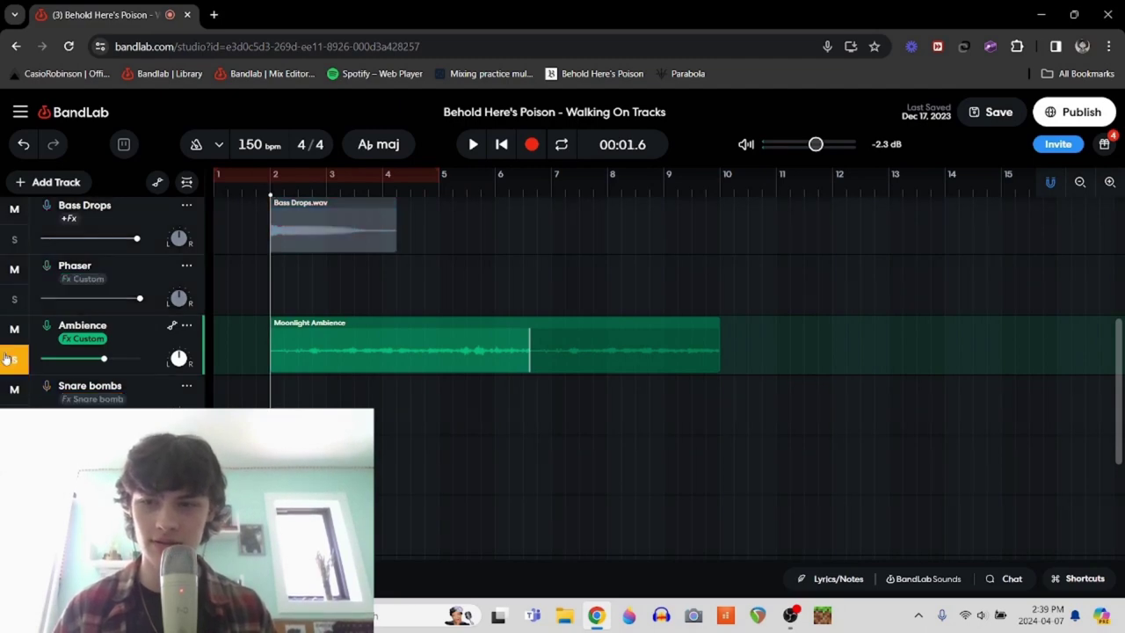
Step: Play the first Moonlight Ambience clip from bar 2 with only the Ambience track soloed
key("space")
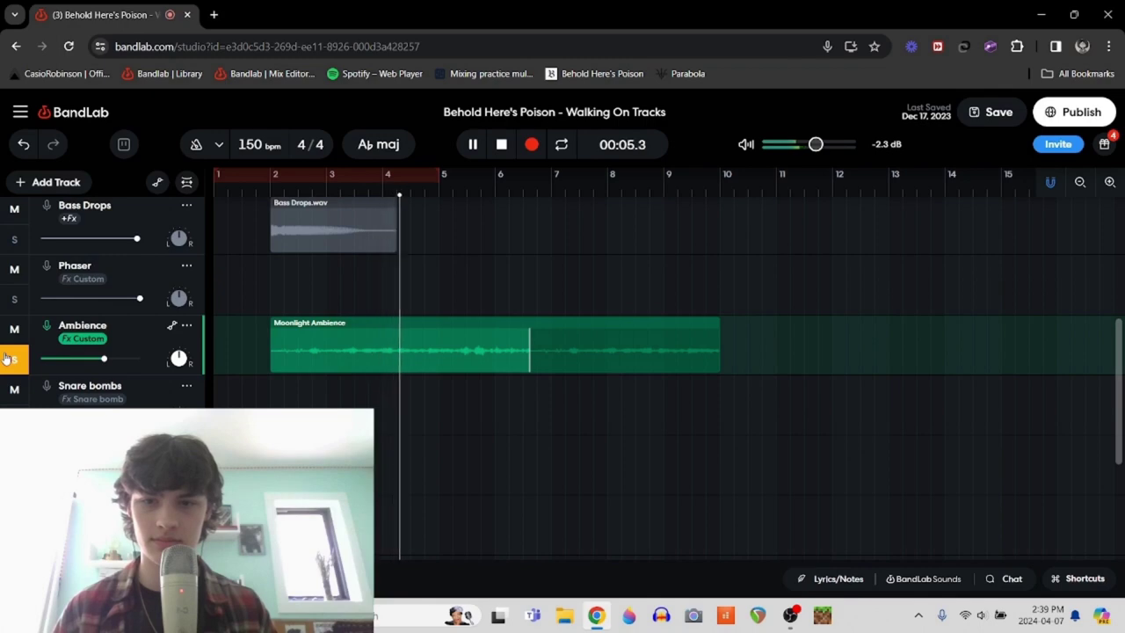
key("space")
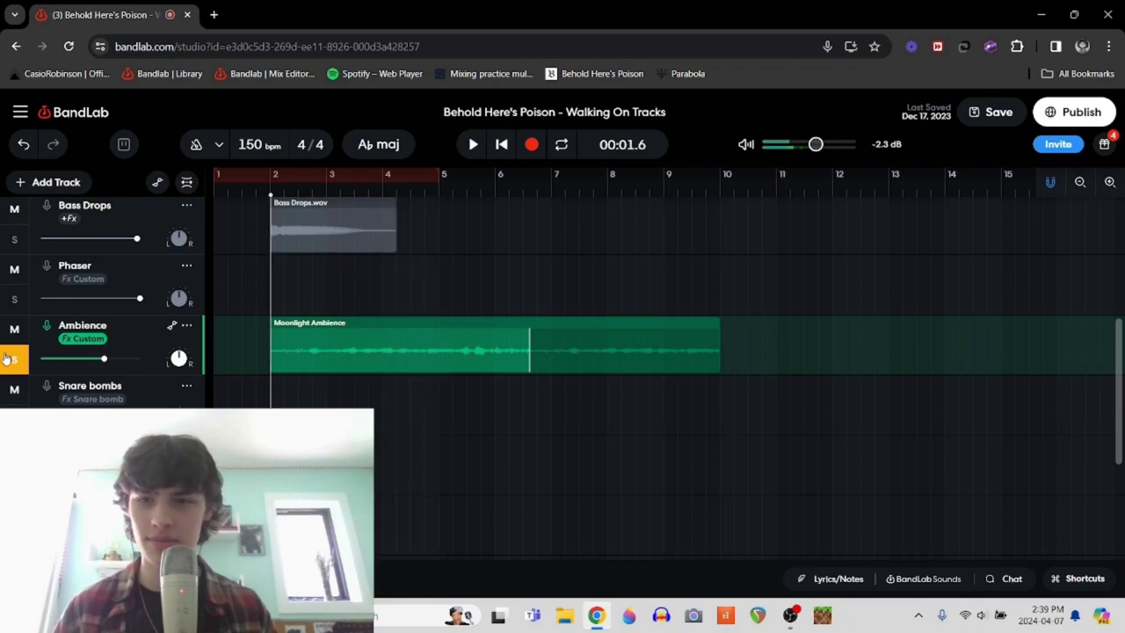
Step: Add the Bass Drops, Drums, Guitars and Bass tracks to the solo and play them with the Ambience from bar 2
scroll(22, 295, "up", 1)
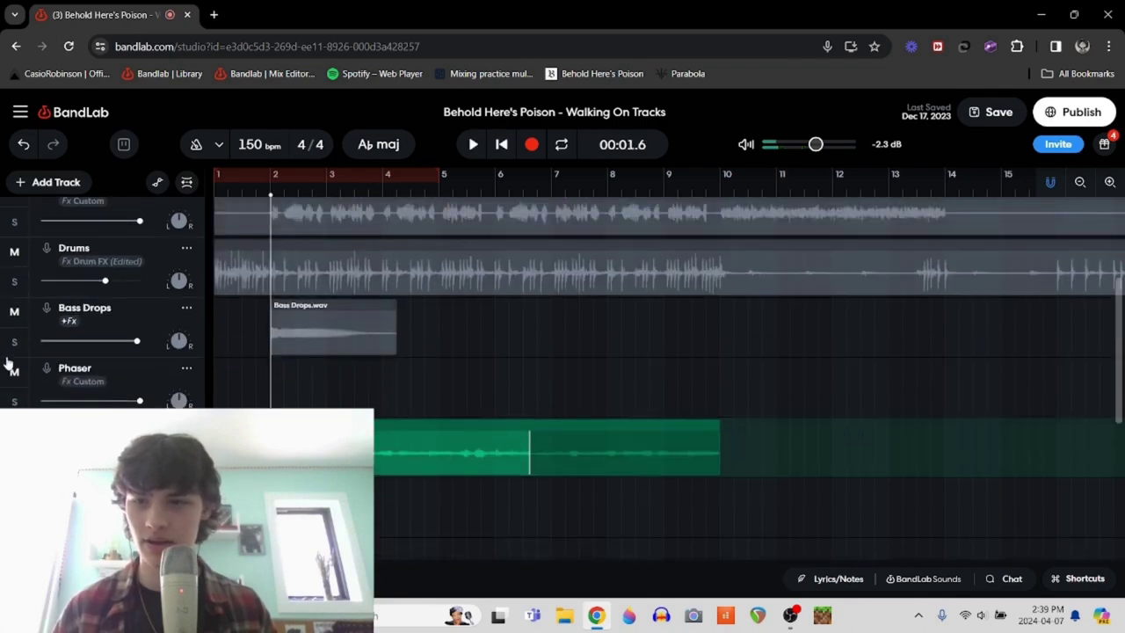
left_click(14, 341)
left_click(14, 281)
left_click(14, 222)
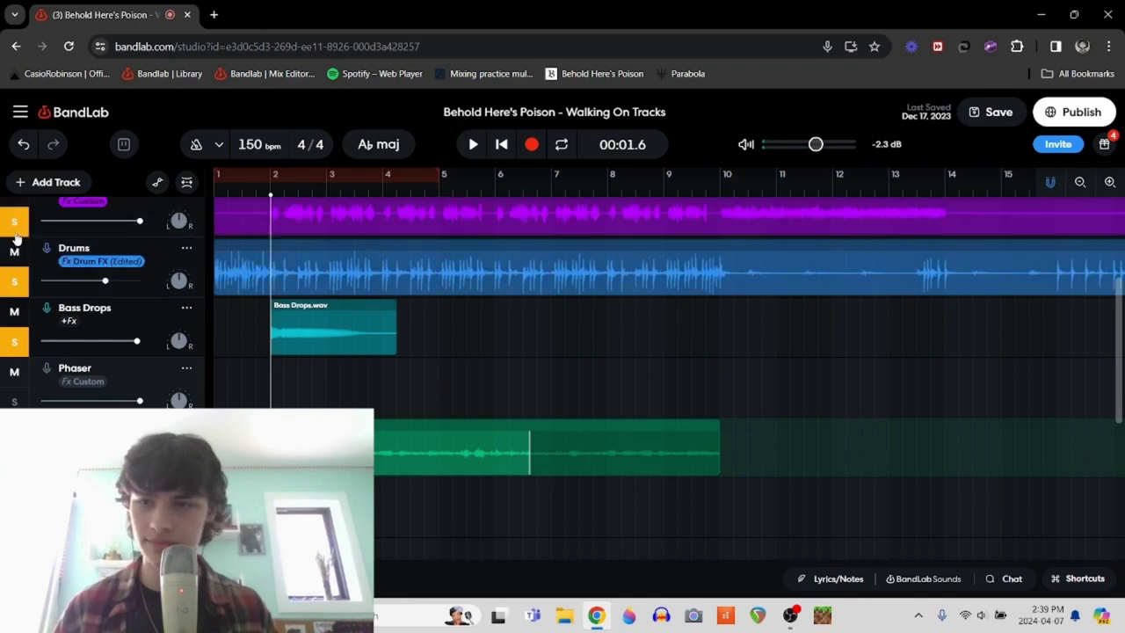
scroll(15, 239, "up", 2)
scroll(15, 239, "up", 1)
left_click(13, 244)
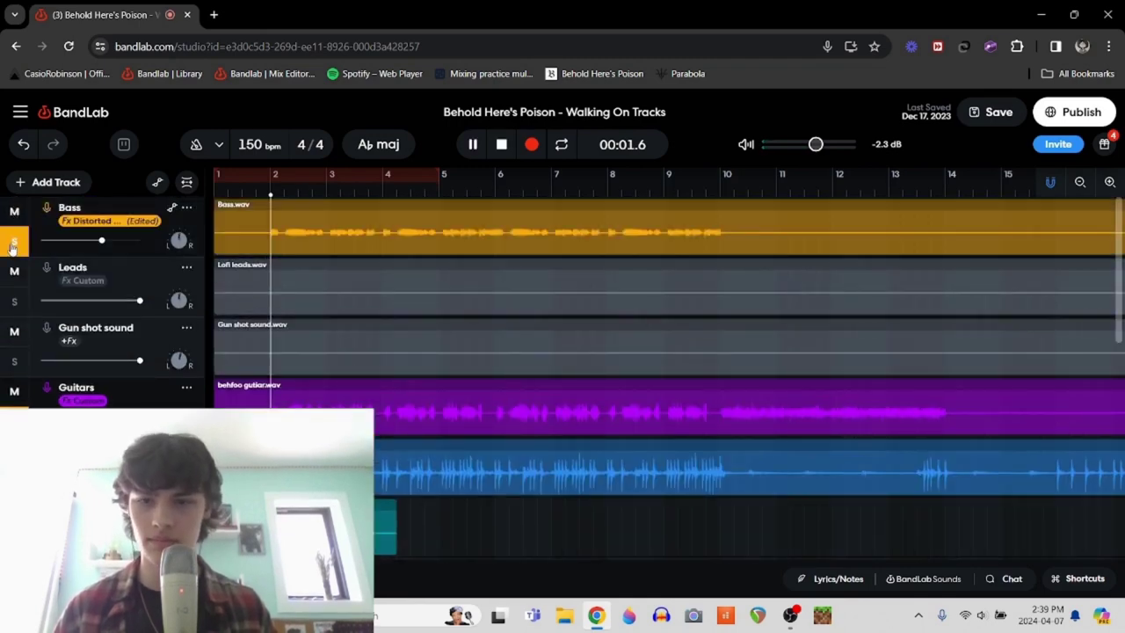
key("space")
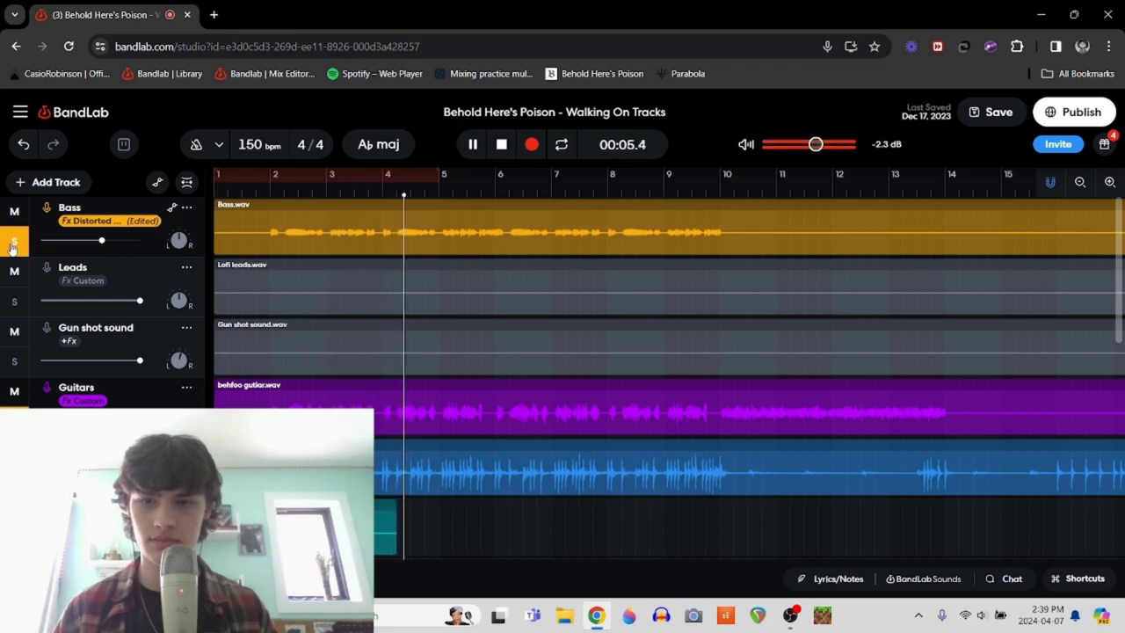
key("space")
Step: Unsolo the Bass, Guitars, Drums, Bass Drops and Ambience tracks so that no track is soloed
left_click(12, 244)
left_click(14, 421)
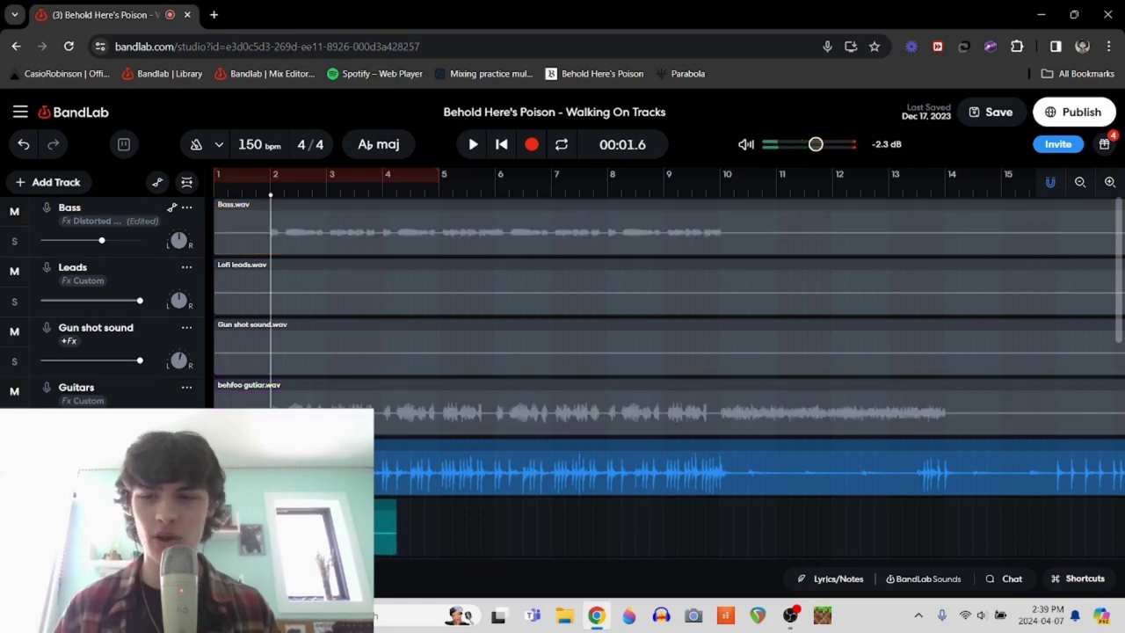
scroll(615, 352, "down", 3)
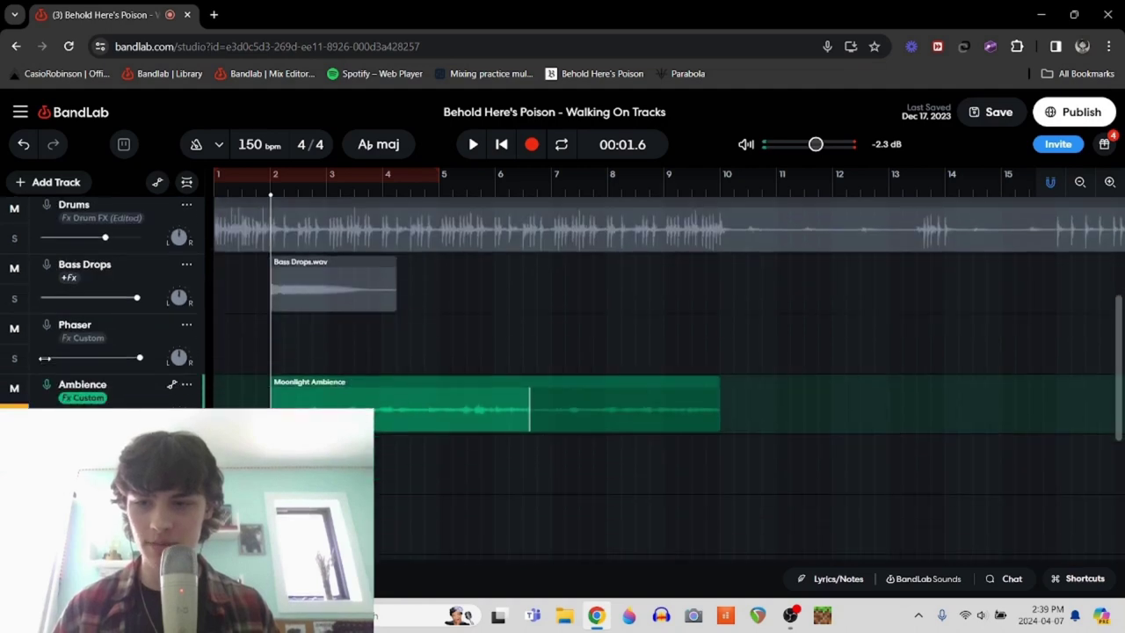
key("s")
Step: Place the playhead at bar 119, at the Moonlight Ambience clip on the Bass track, and solo the Bass track
scroll(664, 369, "right", 18)
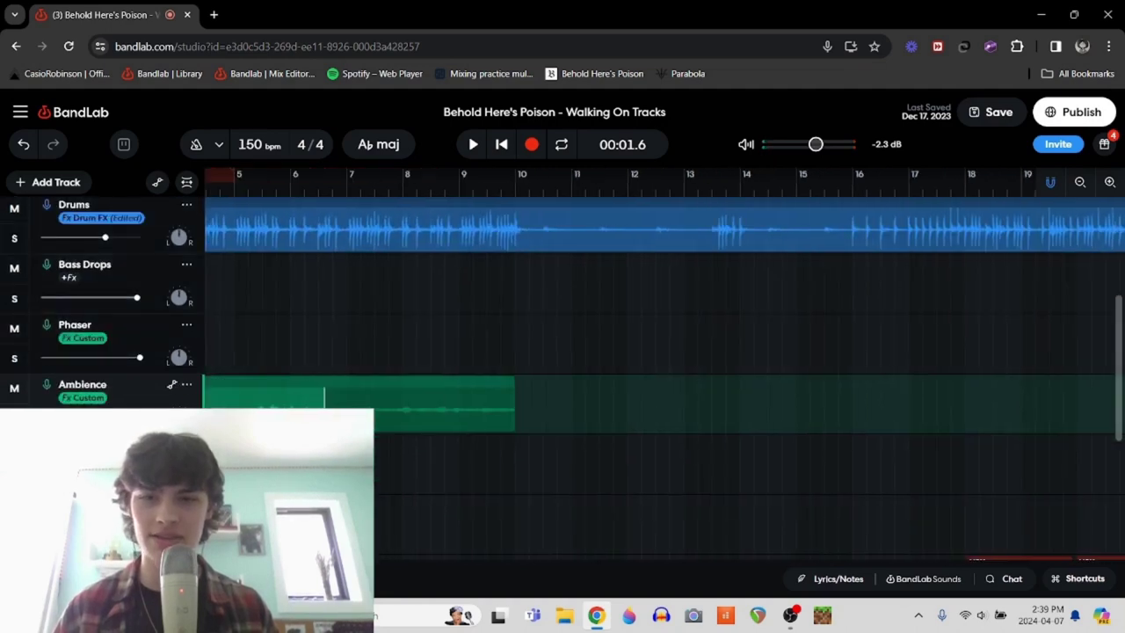
scroll(664, 364, "right", 10)
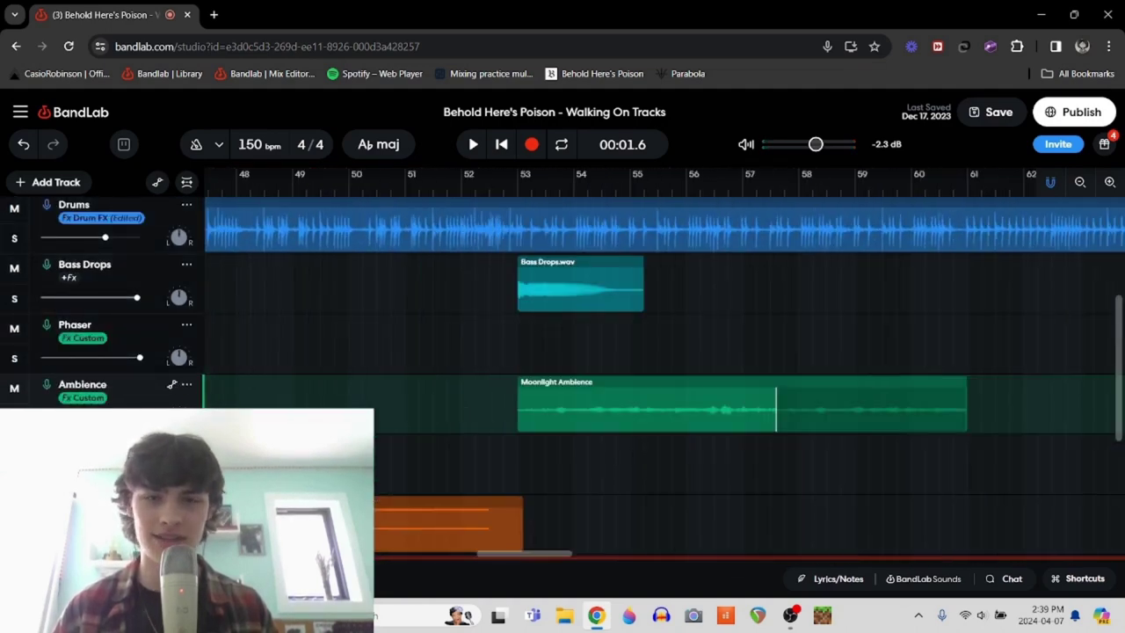
scroll(664, 363, "right", 10)
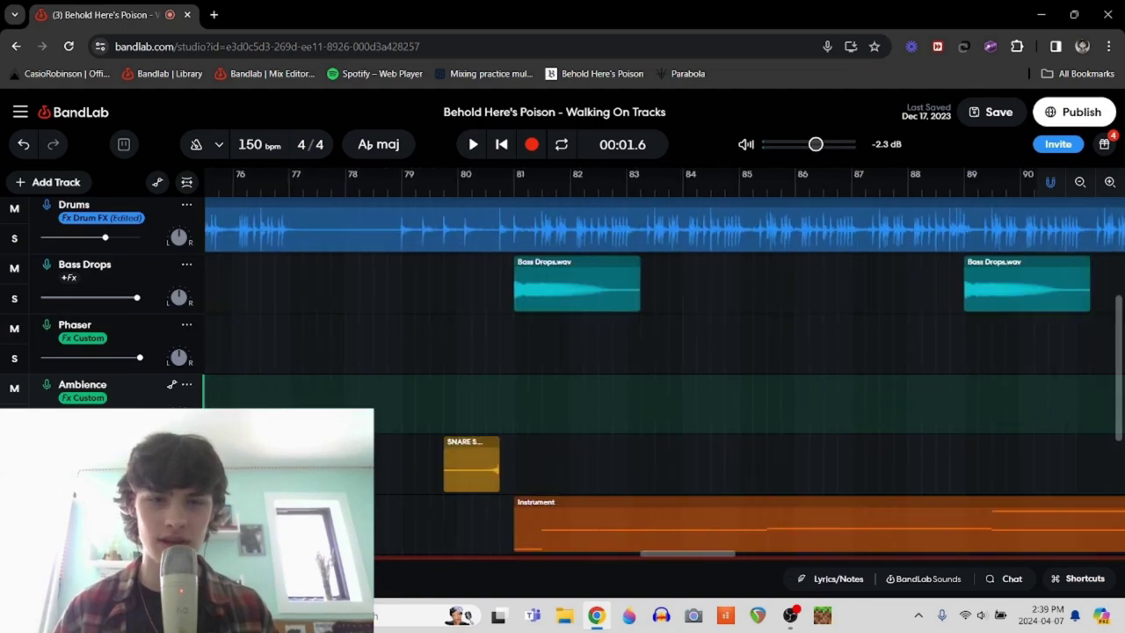
scroll(625, 386, "right", 6)
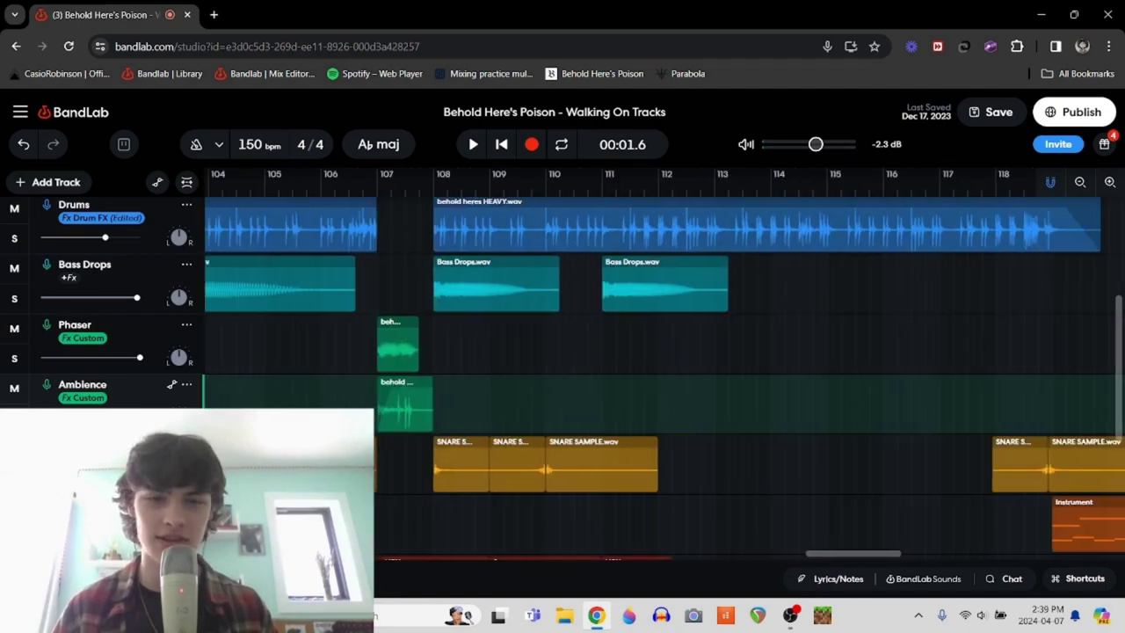
scroll(690, 380, "up", 5)
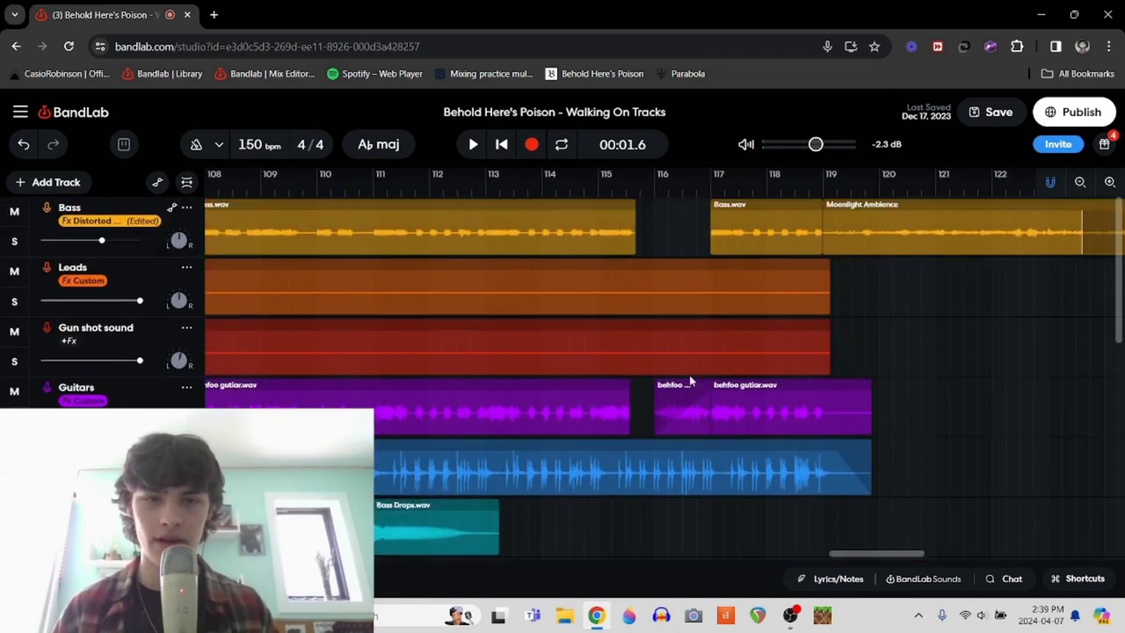
scroll(690, 381, "right", 5)
scroll(689, 374, "right", 2)
scroll(689, 374, "left", 4)
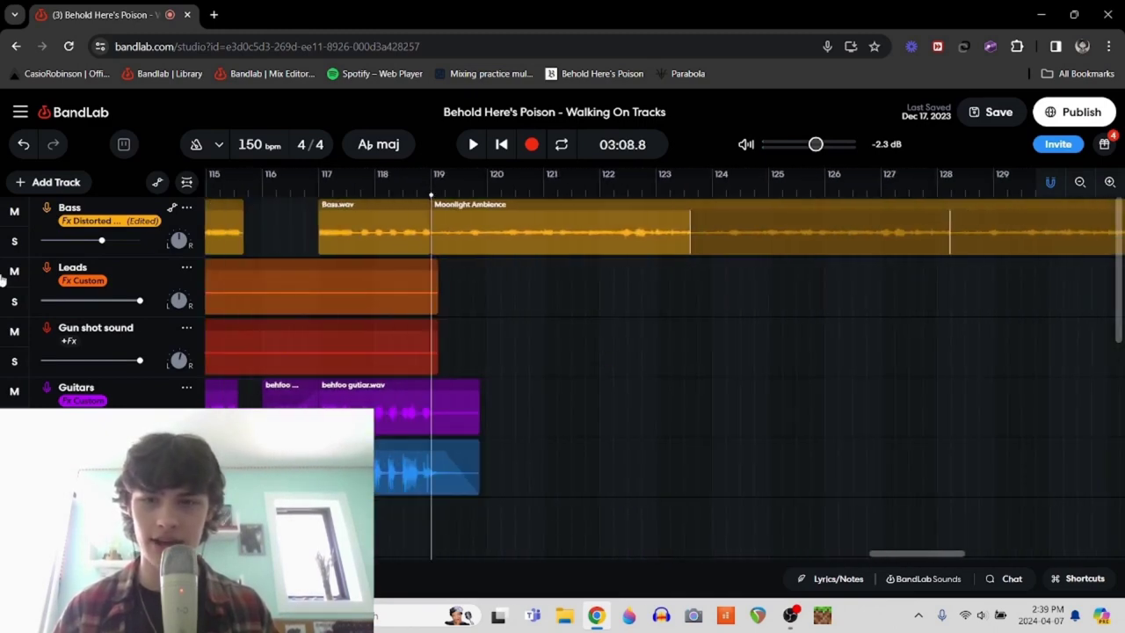
key("s")
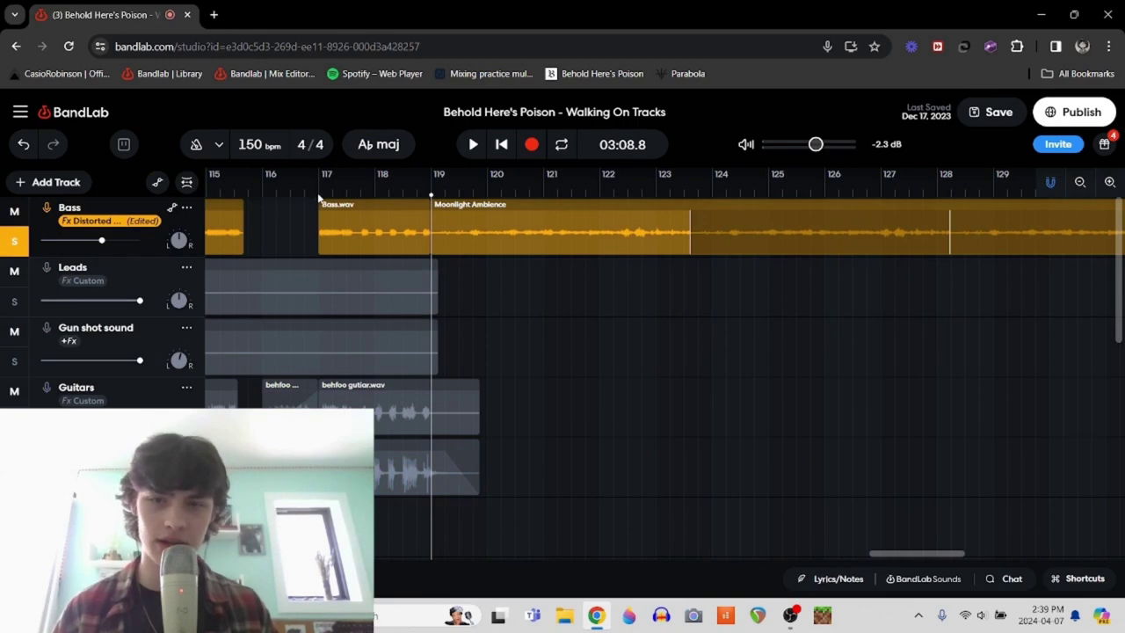
Step: Play the Bass track from bar 117 into its Moonlight Ambience clip, then stop and unsolo the track
left_click(319, 196)
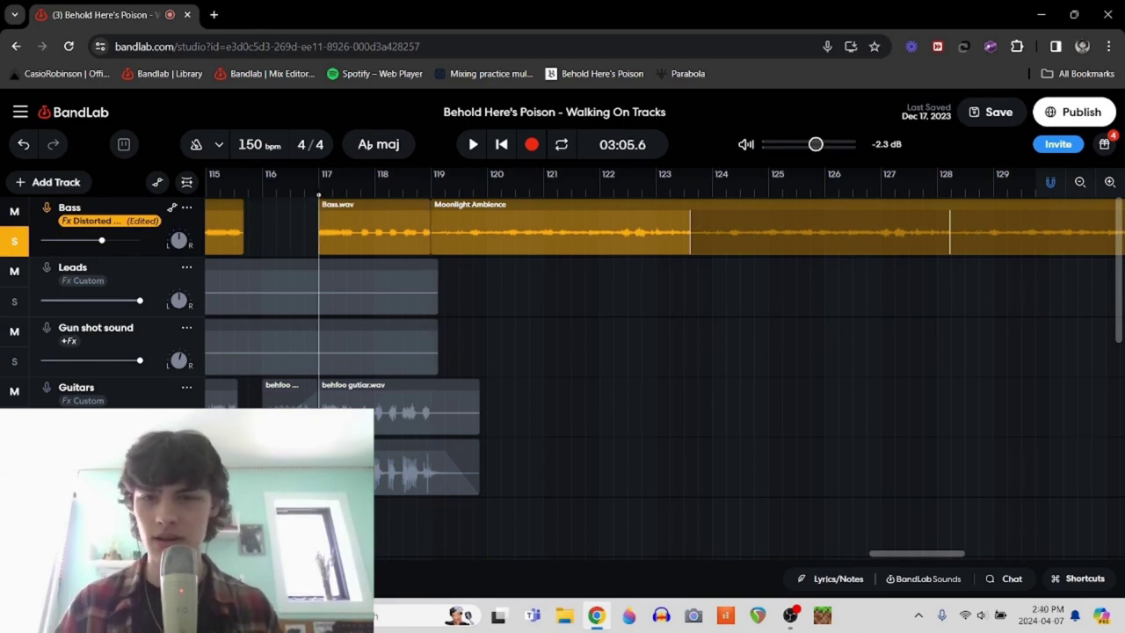
key("space")
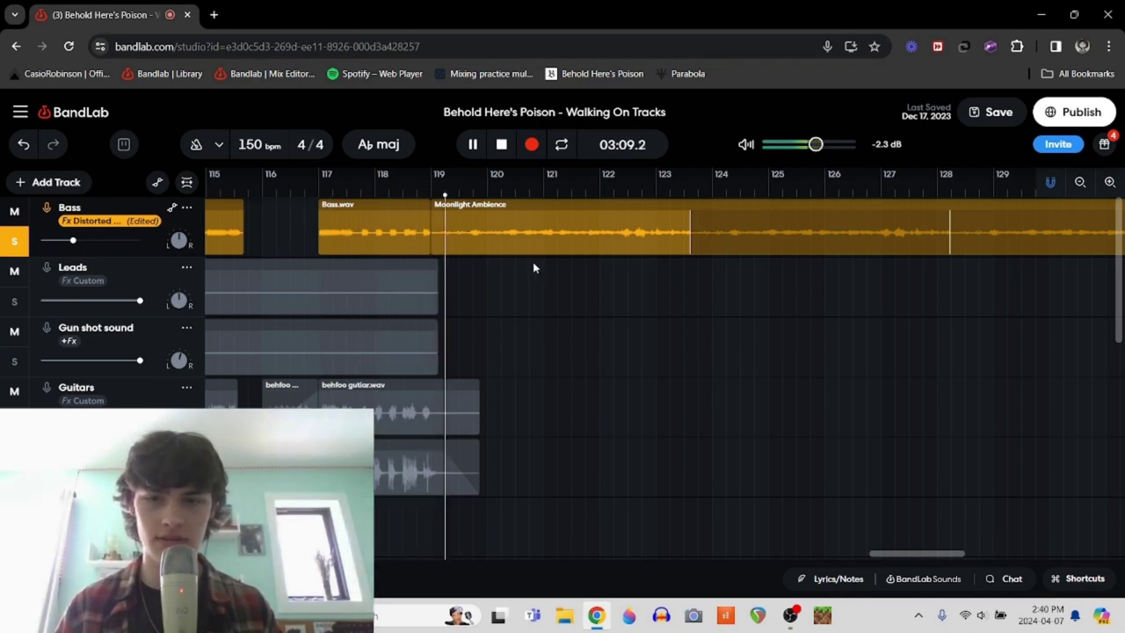
scroll(342, 230, "right", 2)
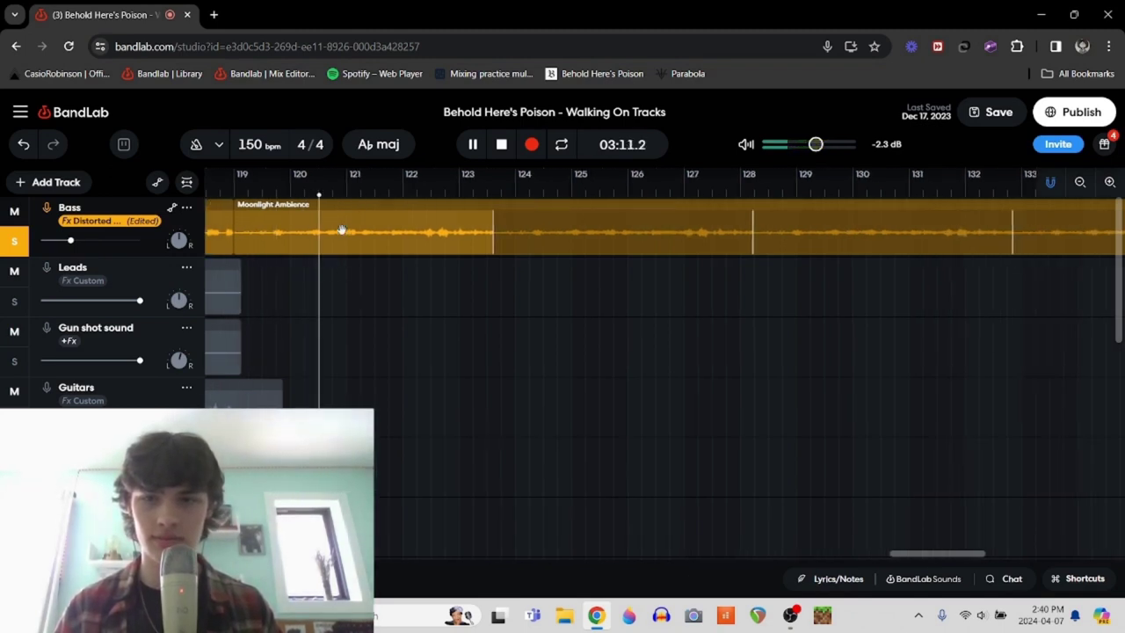
scroll(436, 248, "right", 1)
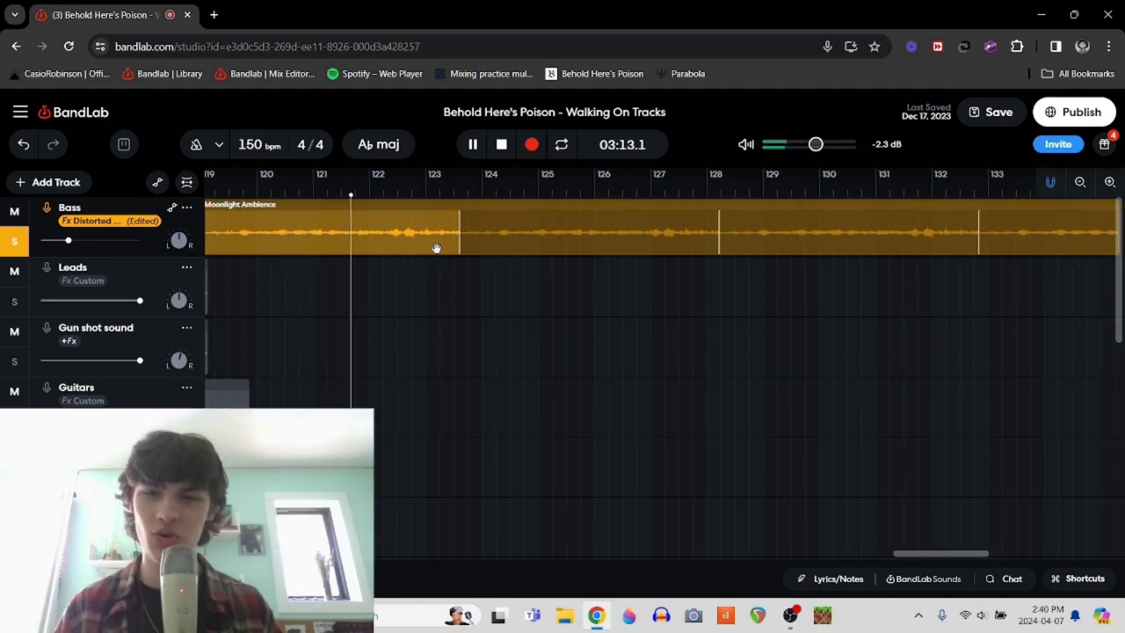
key("space")
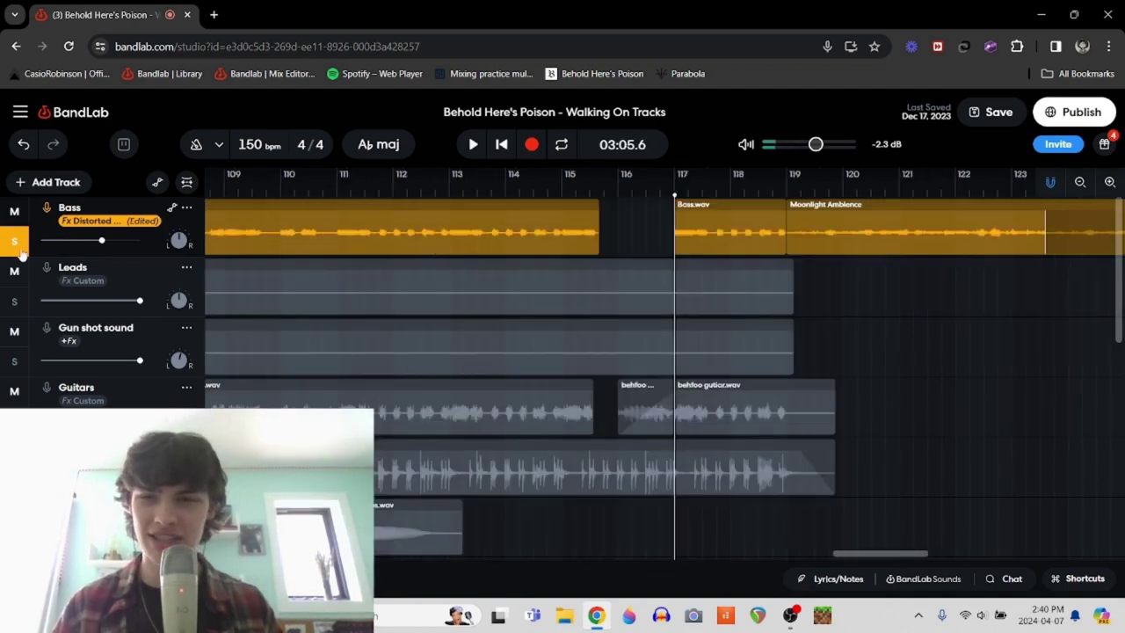
left_click(14, 249)
Step: Look over the end of the Bass track's Moonlight Ambience clip, then solo the Piano track
scroll(549, 283, "right", 5)
scroll(539, 232, "right", 15)
scroll(542, 238, "left", 13)
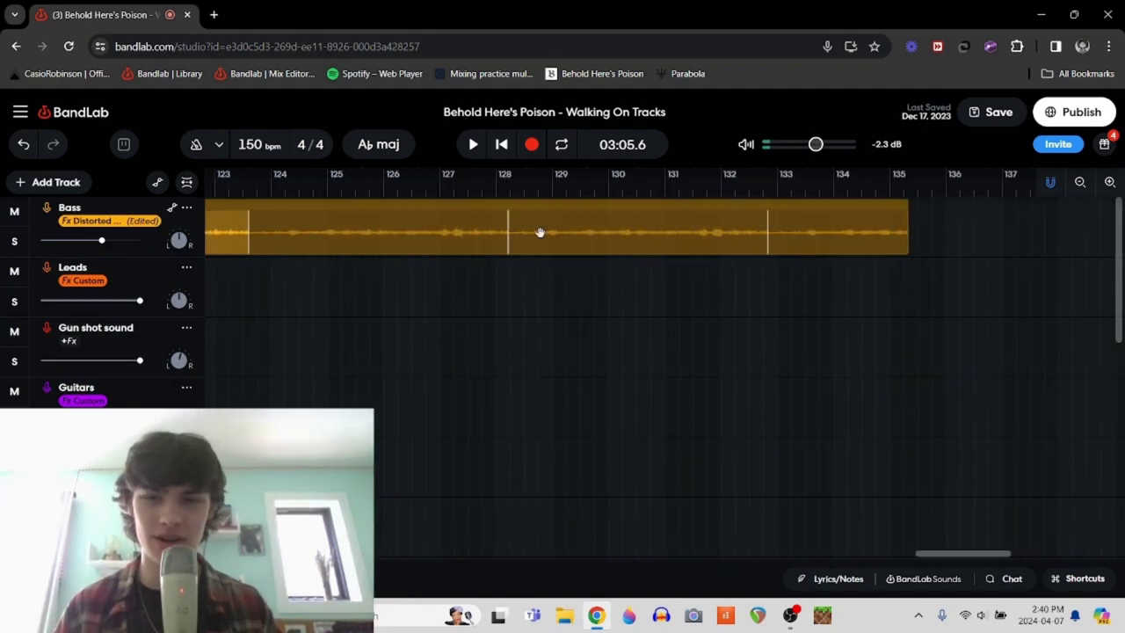
scroll(542, 238, "down", 6)
scroll(540, 238, "down", 1)
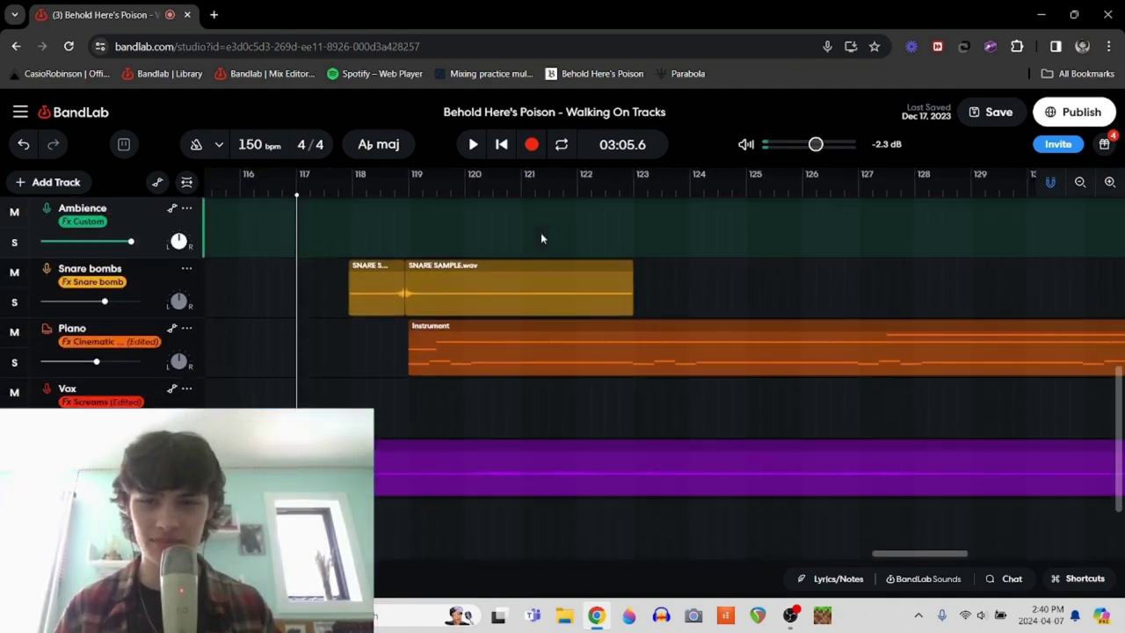
scroll(429, 232, "down", 1)
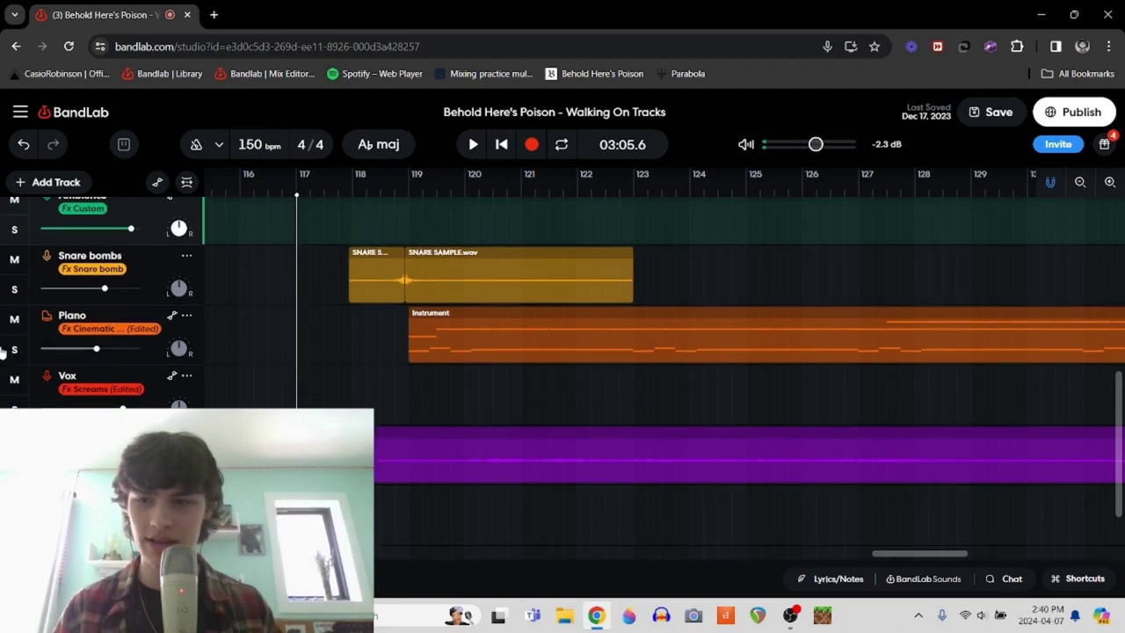
key("s")
Step: Play the soloed Piano track from bar 81, skip ahead to about bar 89, and pause playback
scroll(442, 356, "left", 20)
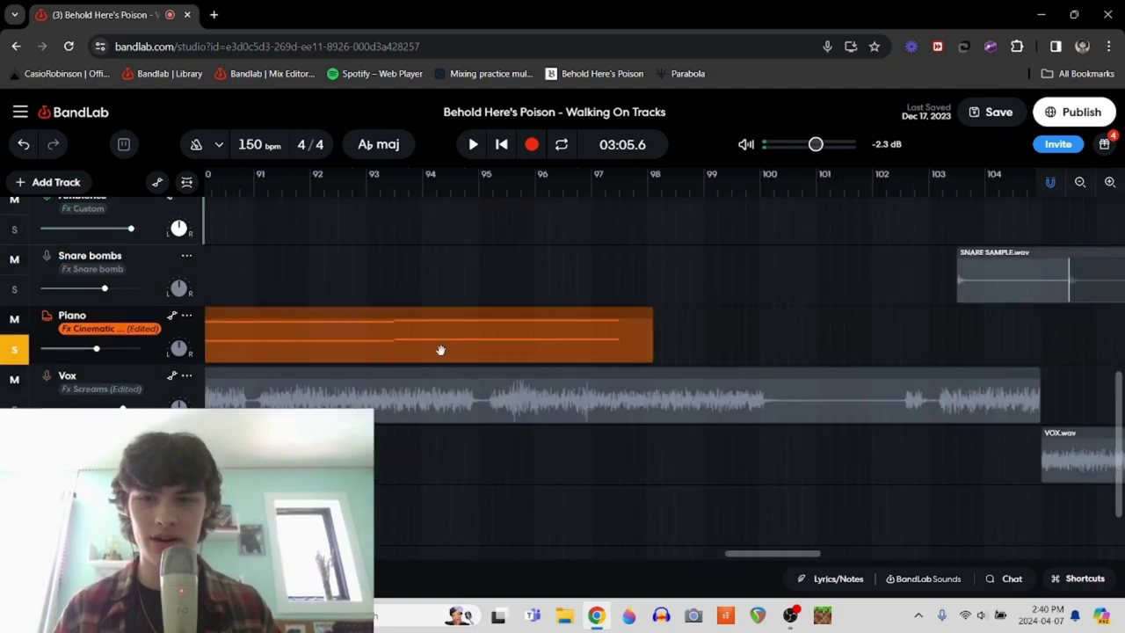
scroll(440, 350, "left", 6)
scroll(440, 349, "right", 4)
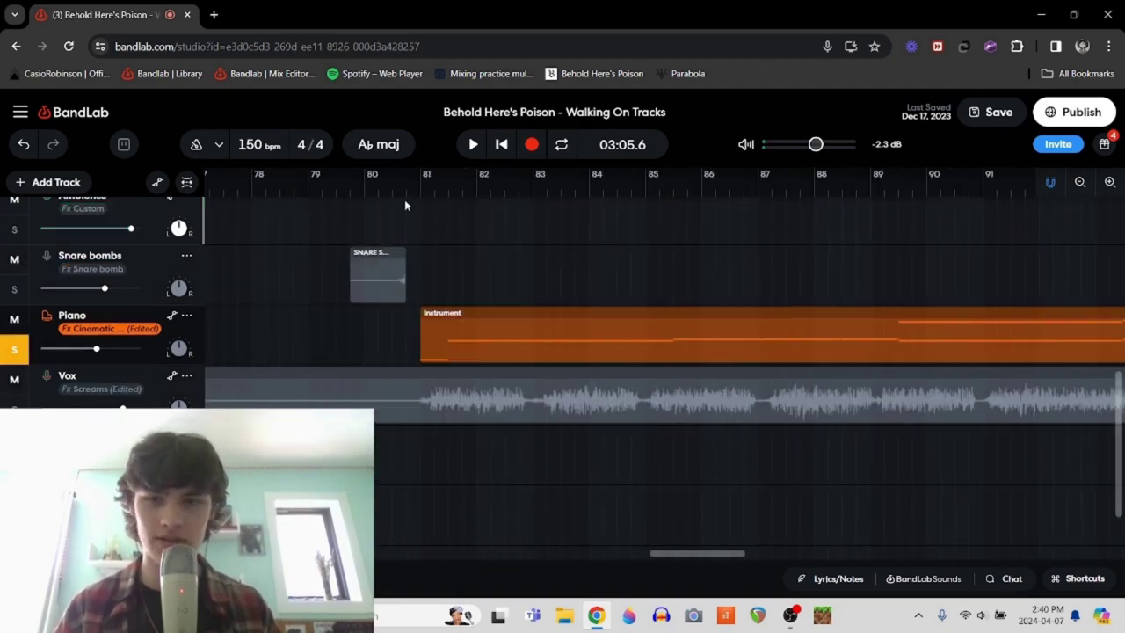
left_click(421, 191)
key("space")
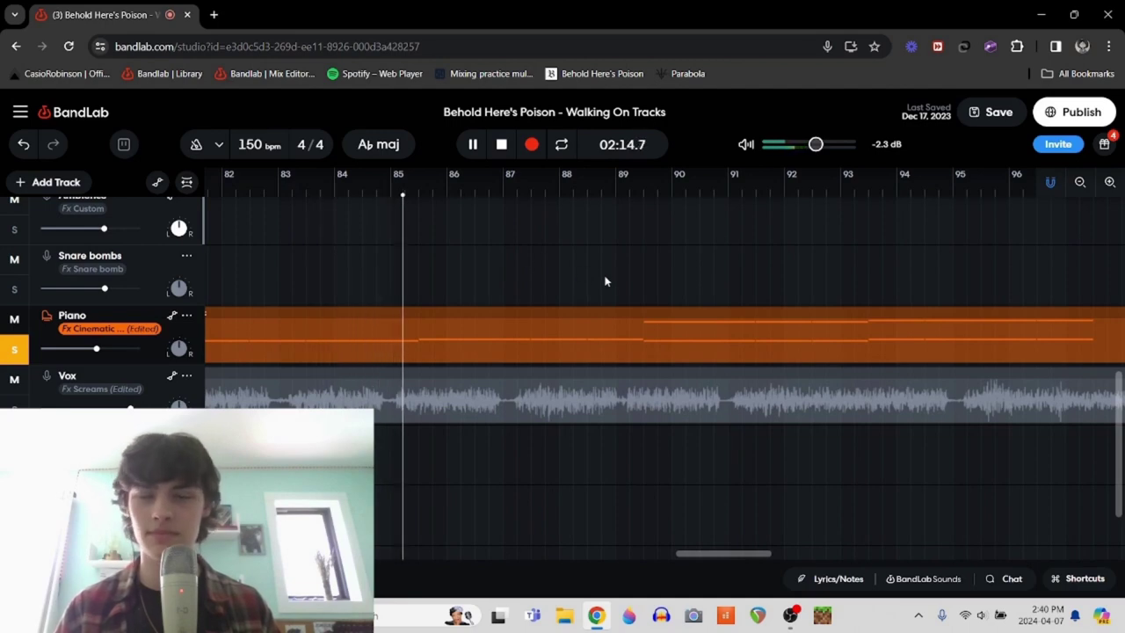
left_click(631, 185)
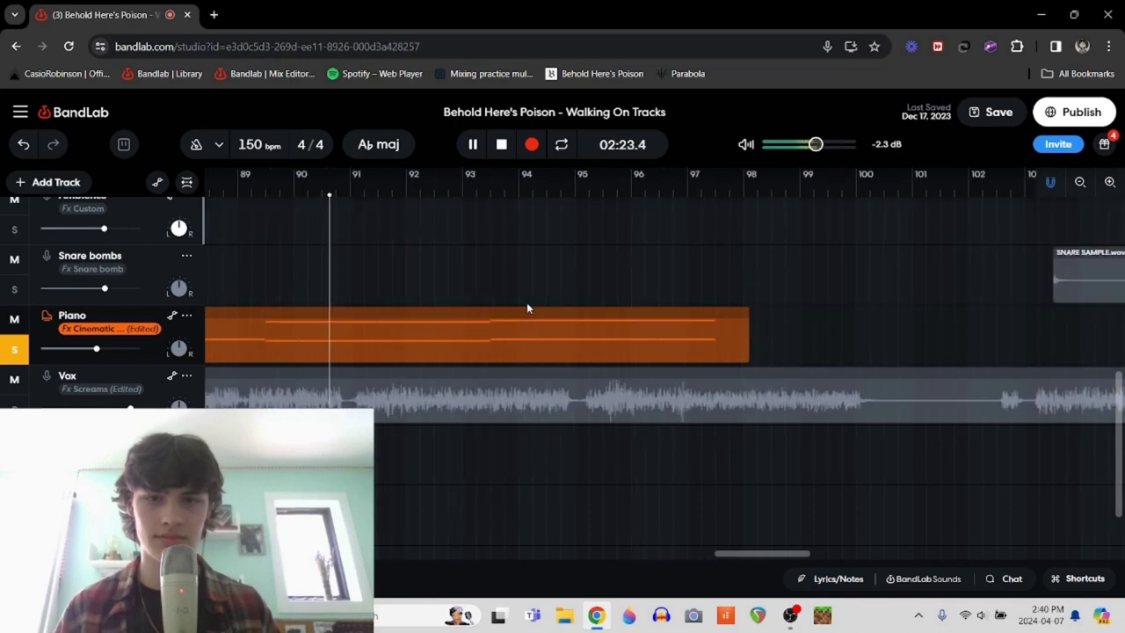
left_click(473, 145)
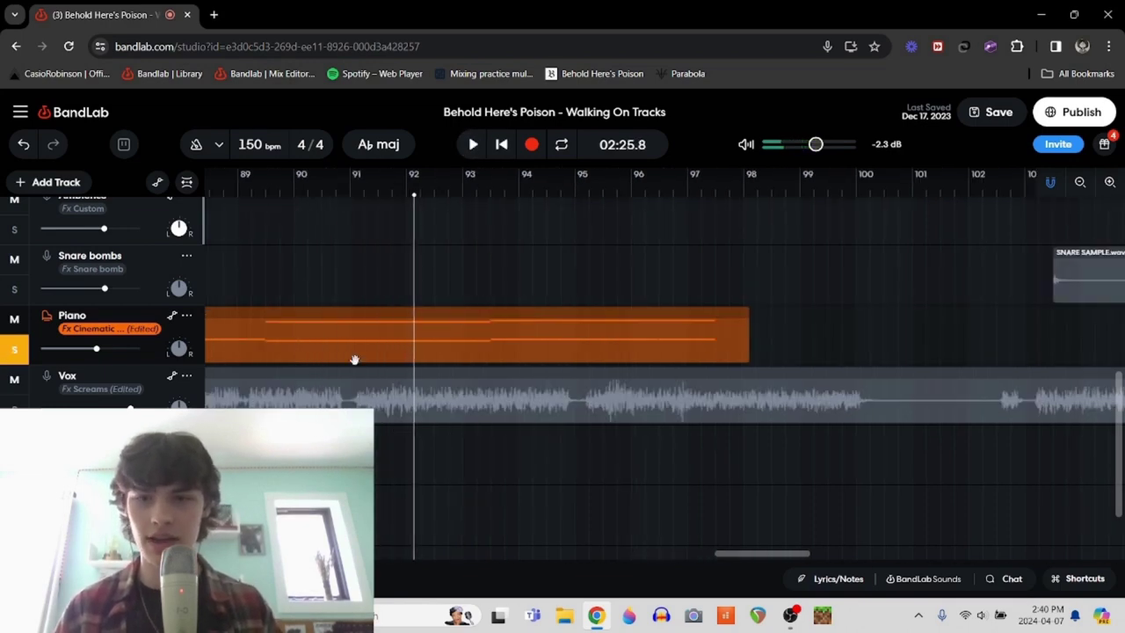
Step: Place the playhead at bar 119, at the start of the Piano's closing clip, with the Piano track soloed
scroll(354, 360, "right", 10)
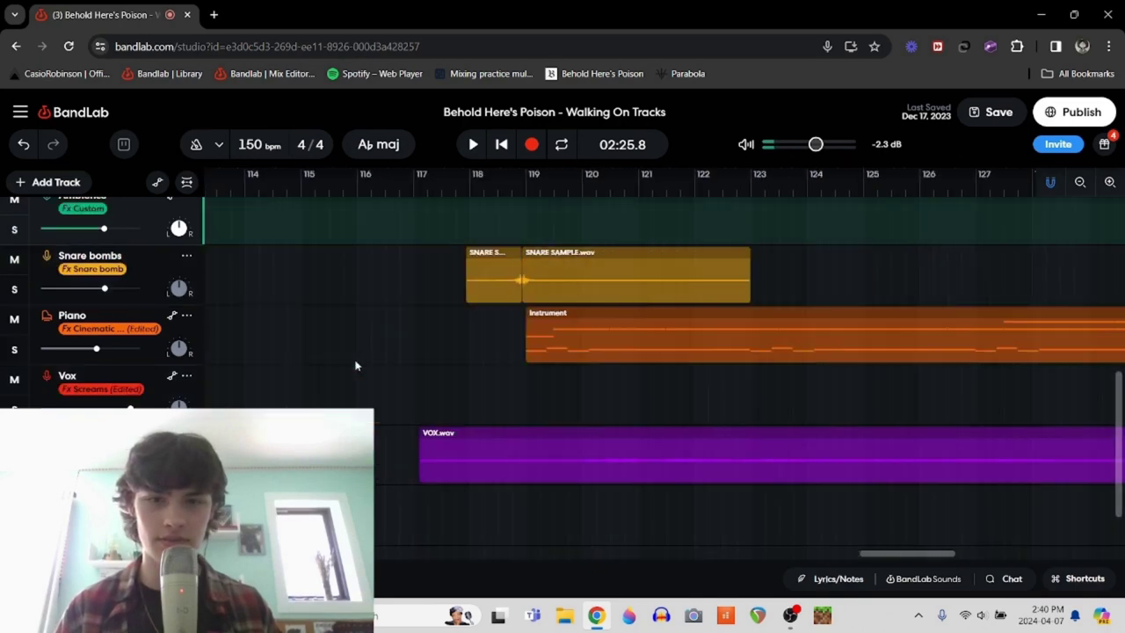
scroll(356, 366, "right", 3)
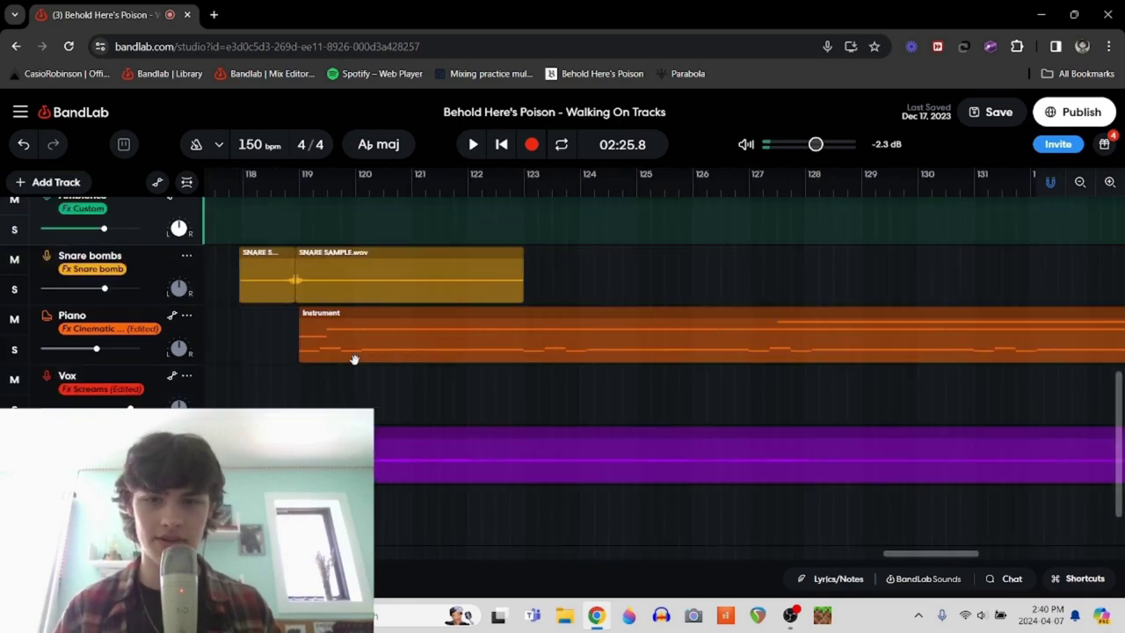
left_click(14, 349)
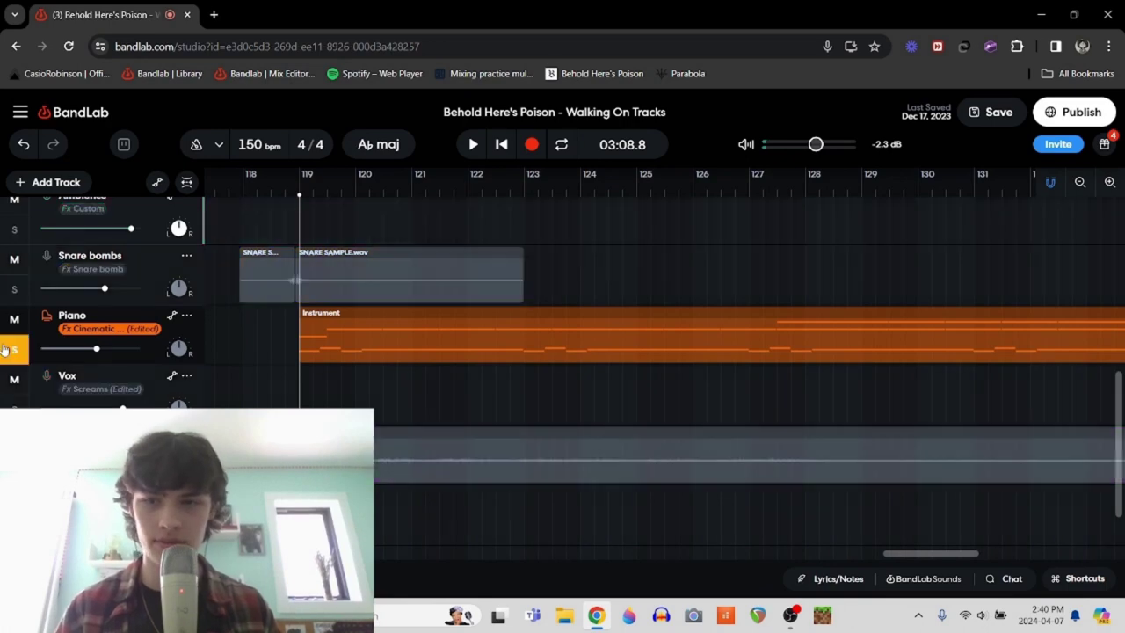
Step: Open the Piano track's effects while it plays soloed and look through the chain from EQ3-M to Bitcrusher
left_click(103, 331)
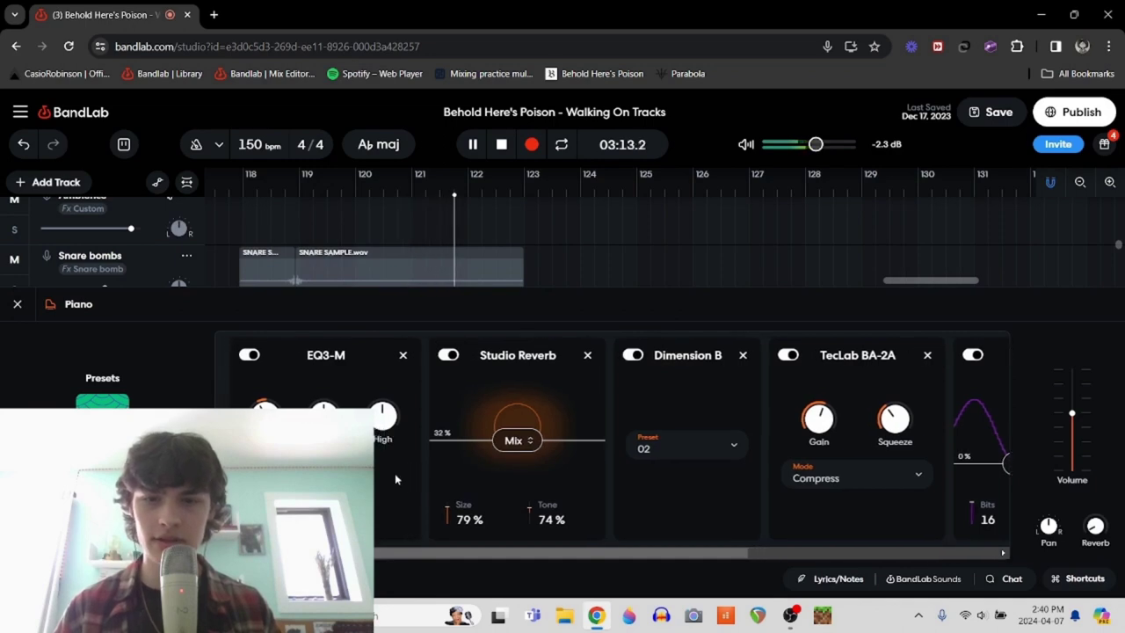
scroll(480, 470, "right", 2)
scroll(470, 420, "right", 1)
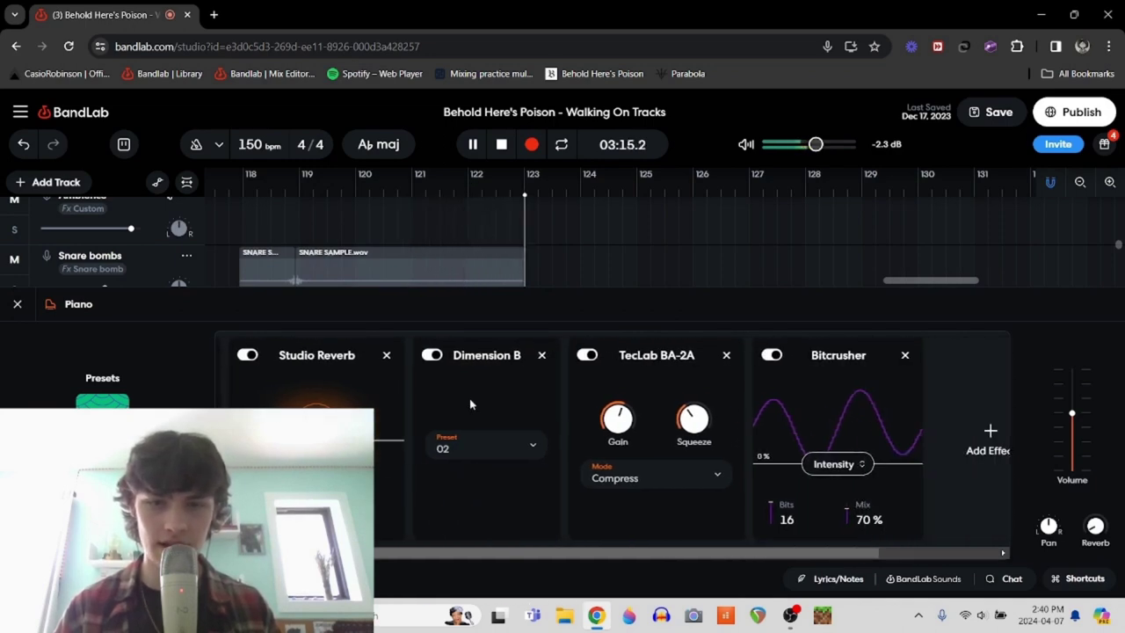
scroll(469, 398, "right", 1)
scroll(398, 380, "right", 2)
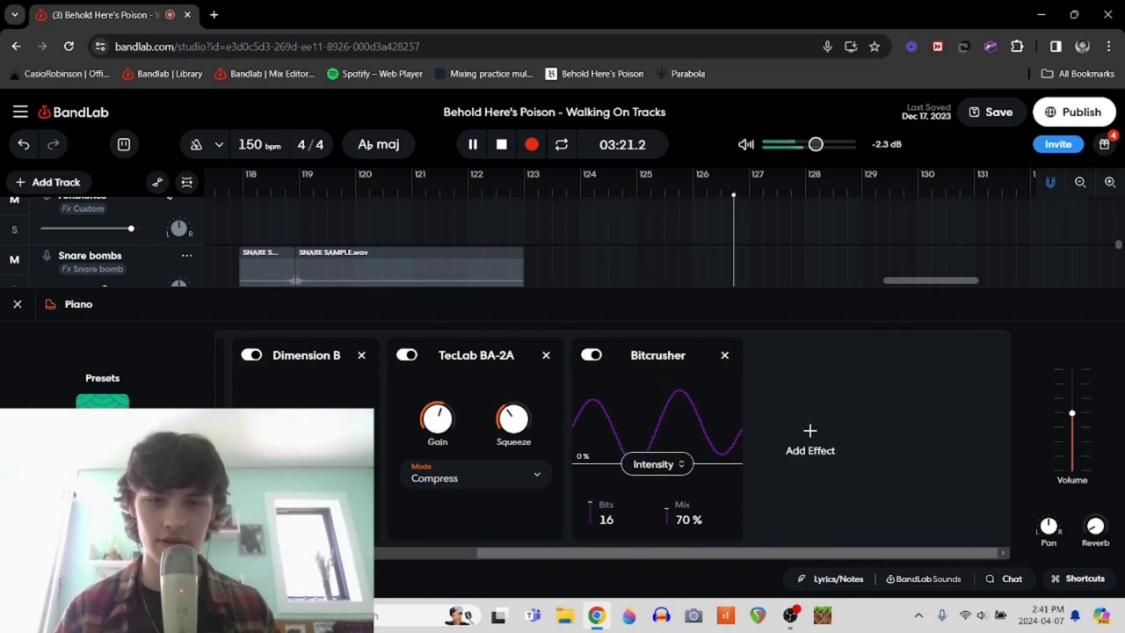
Step: Follow the soloed Piano clip to its end at about bar 140, then stop playback and close its effects
scroll(463, 251, "down", 1)
scroll(463, 246, "right", 6)
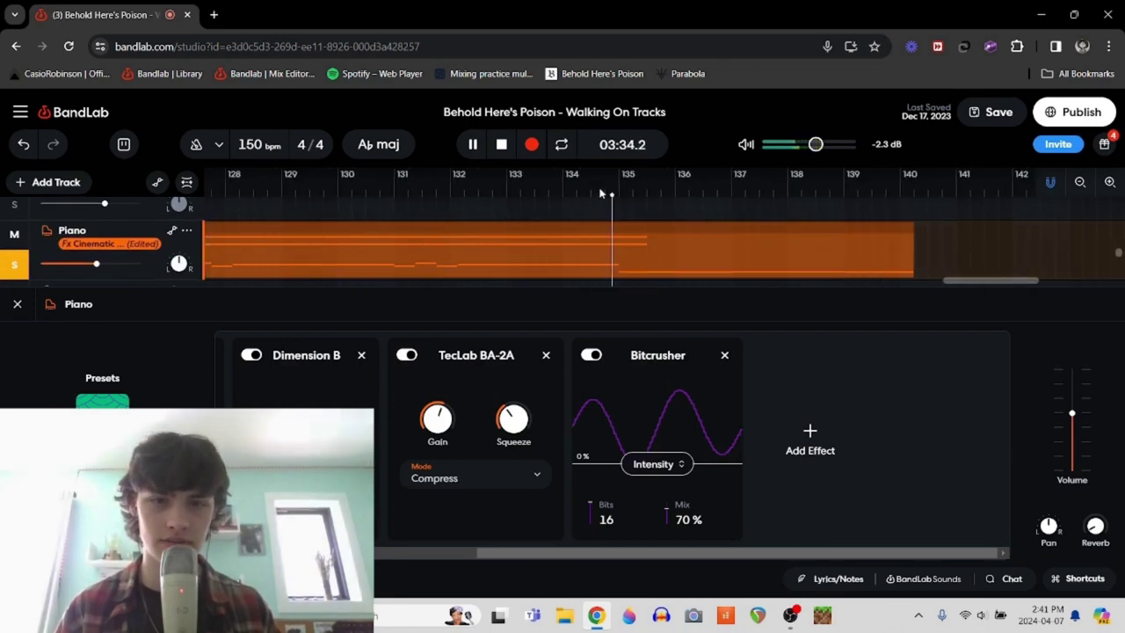
scroll(683, 520, "up", 4)
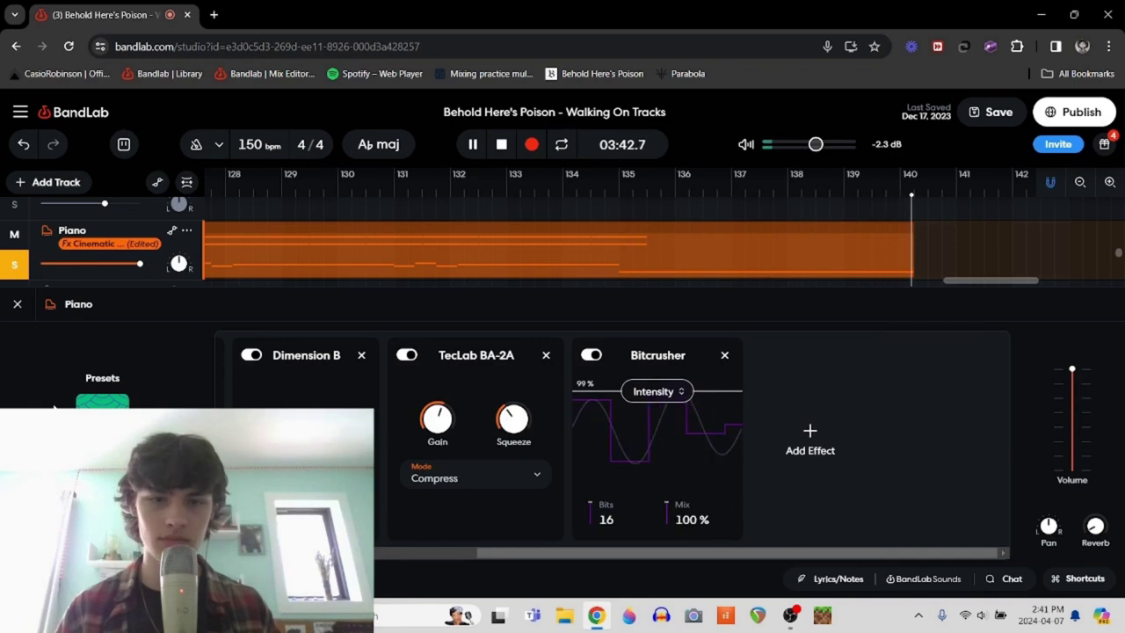
key("space")
left_click(18, 304)
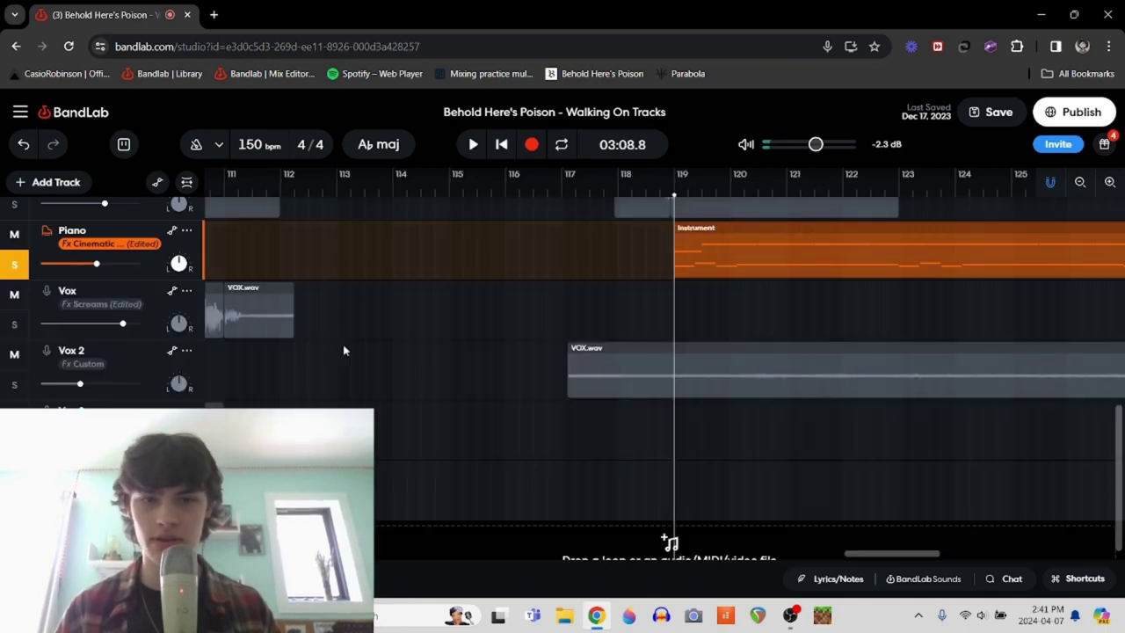
Step: Unsolo the Piano track and look over the neighbouring tracks' clips between about bars 97 and 128
scroll(423, 330, "up", 2)
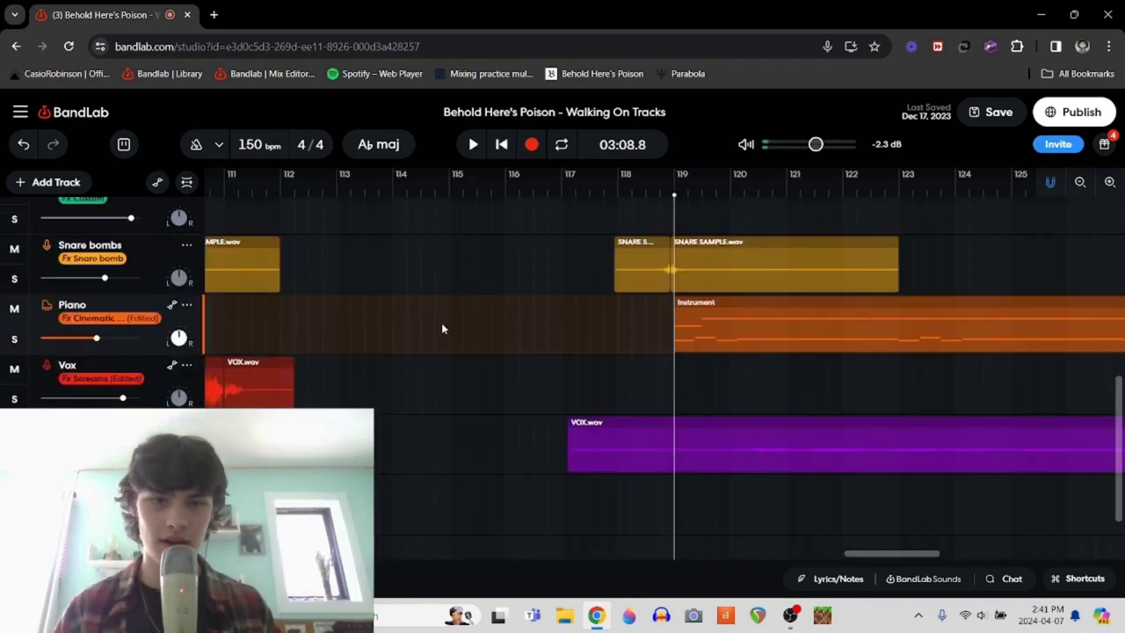
scroll(463, 322, "right", 3)
scroll(463, 323, "up", 1)
scroll(463, 322, "up", 3)
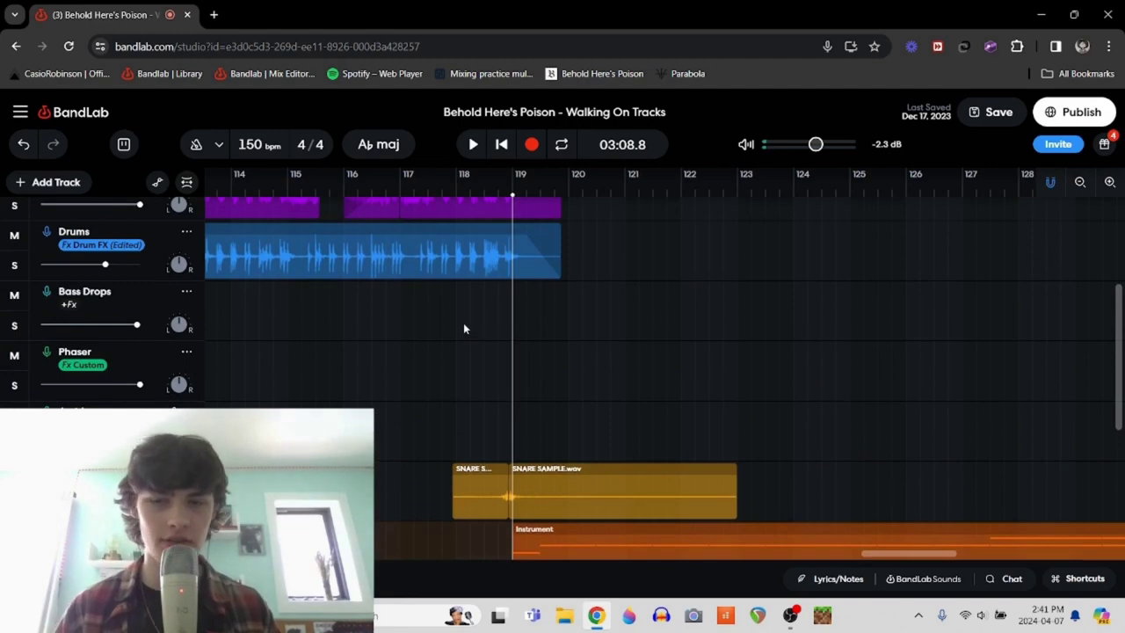
scroll(463, 323, "down", 2)
scroll(463, 323, "left", 3)
scroll(464, 328, "left", 2)
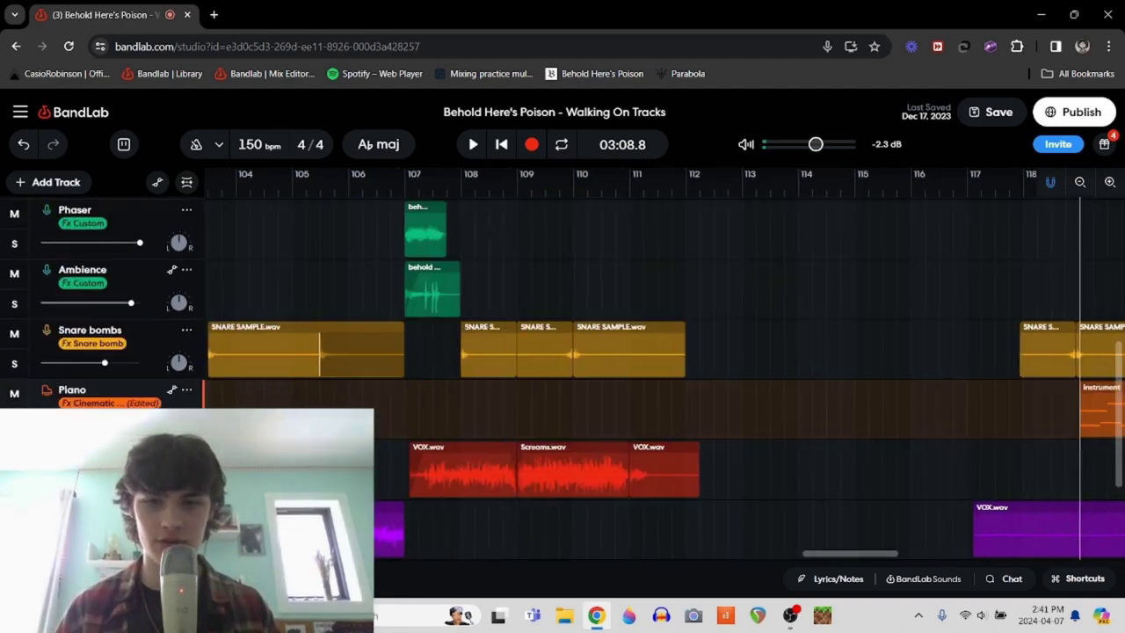
scroll(488, 349, "left", 5)
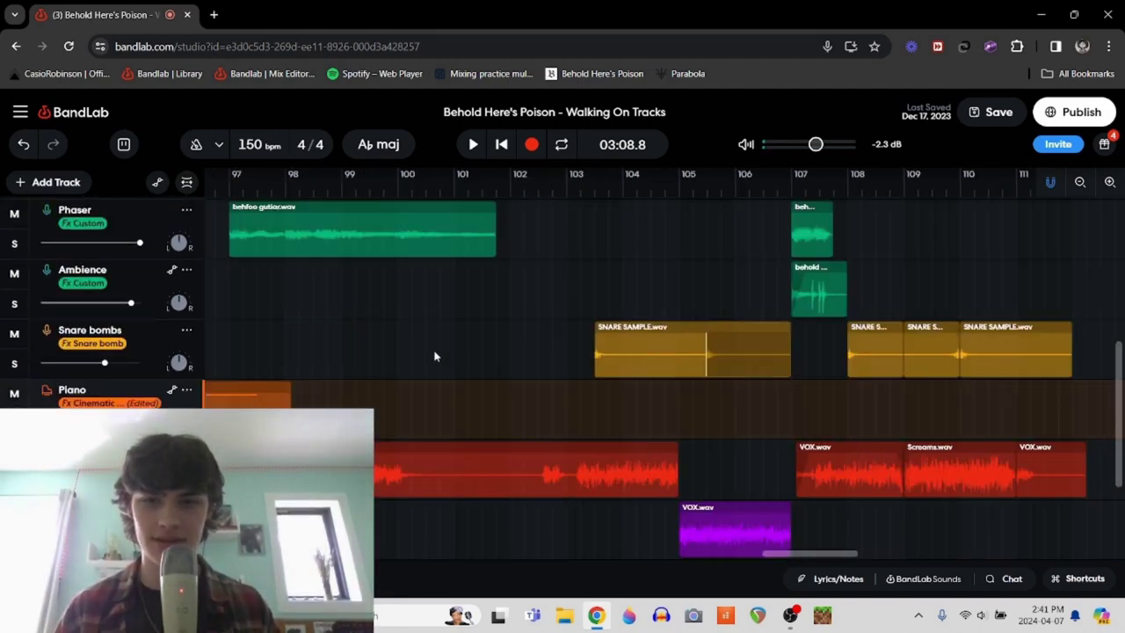
Step: Solo the Snare bombs track and place the playhead at bar 68, just before its first pair of snare samples
left_click(434, 355)
scroll(434, 356, "left", 15)
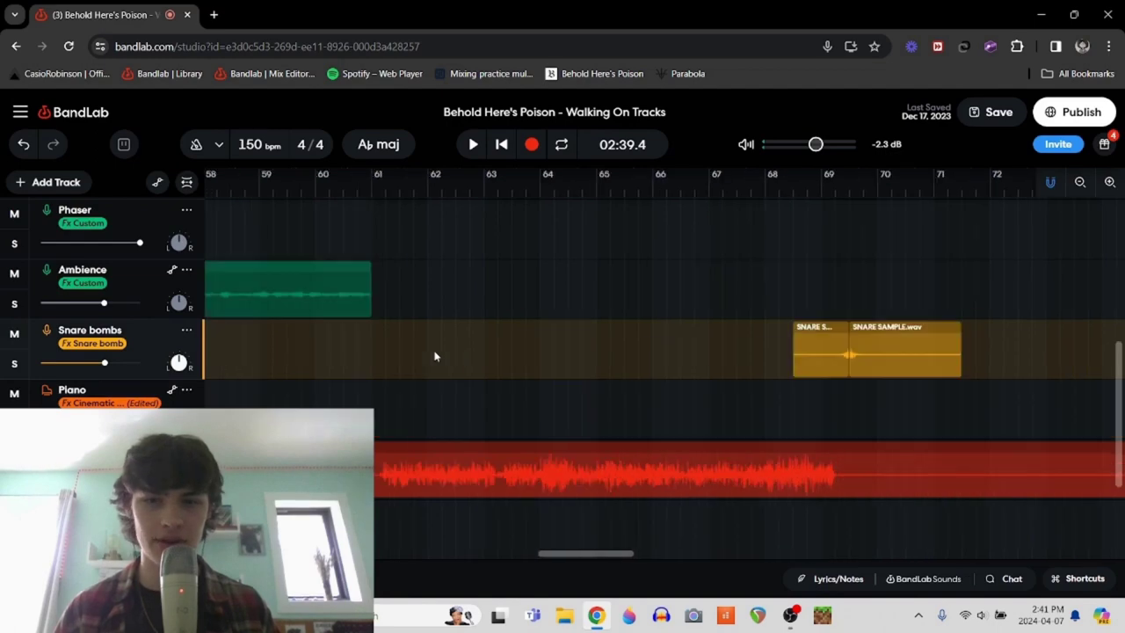
scroll(434, 356, "left", 20)
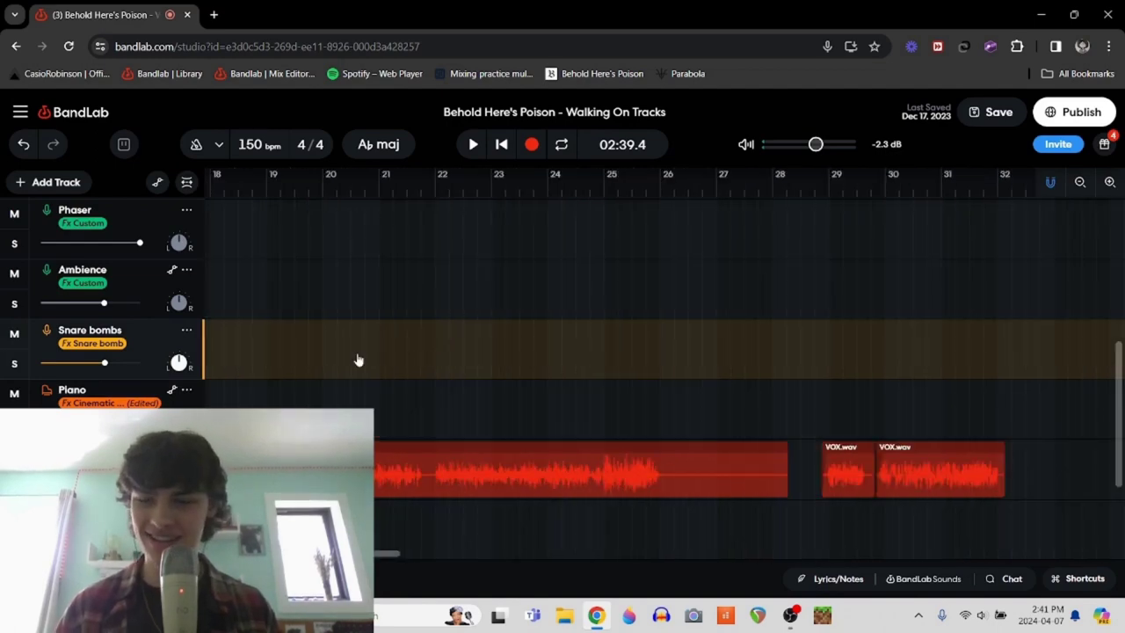
scroll(357, 358, "left", 8)
key("s")
scroll(357, 358, "right", 12)
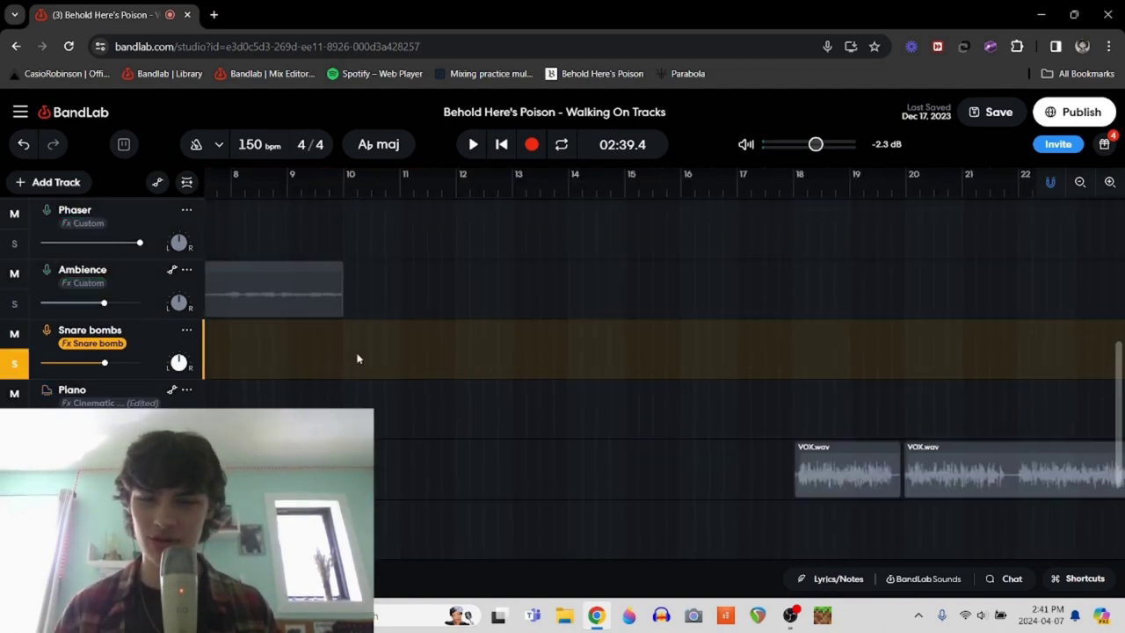
scroll(356, 359, "right", 19)
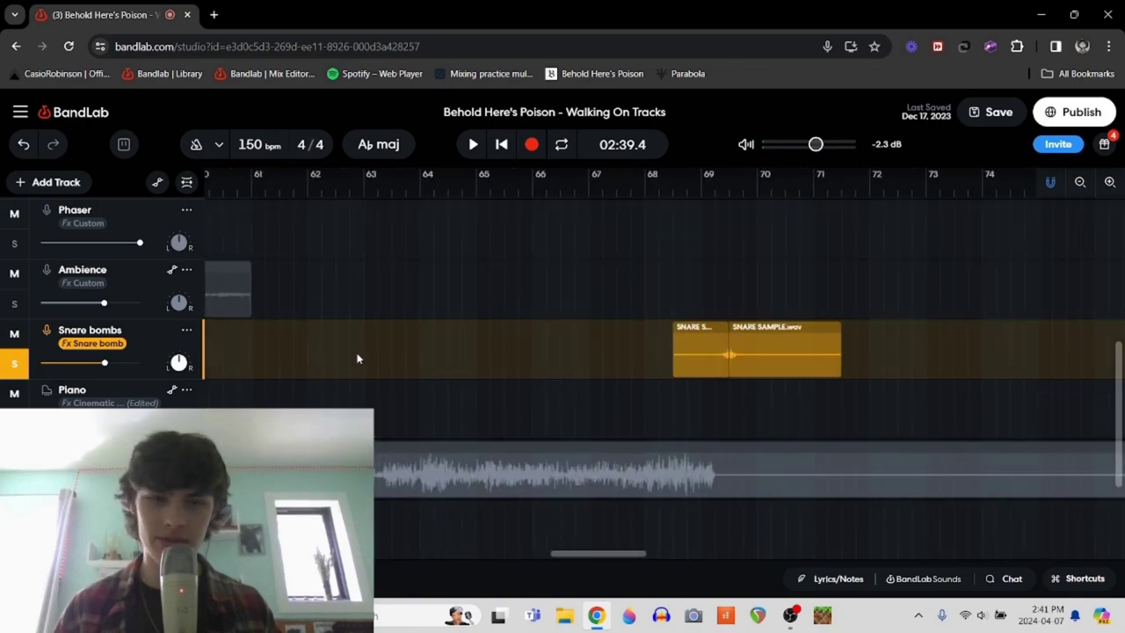
left_click(407, 193)
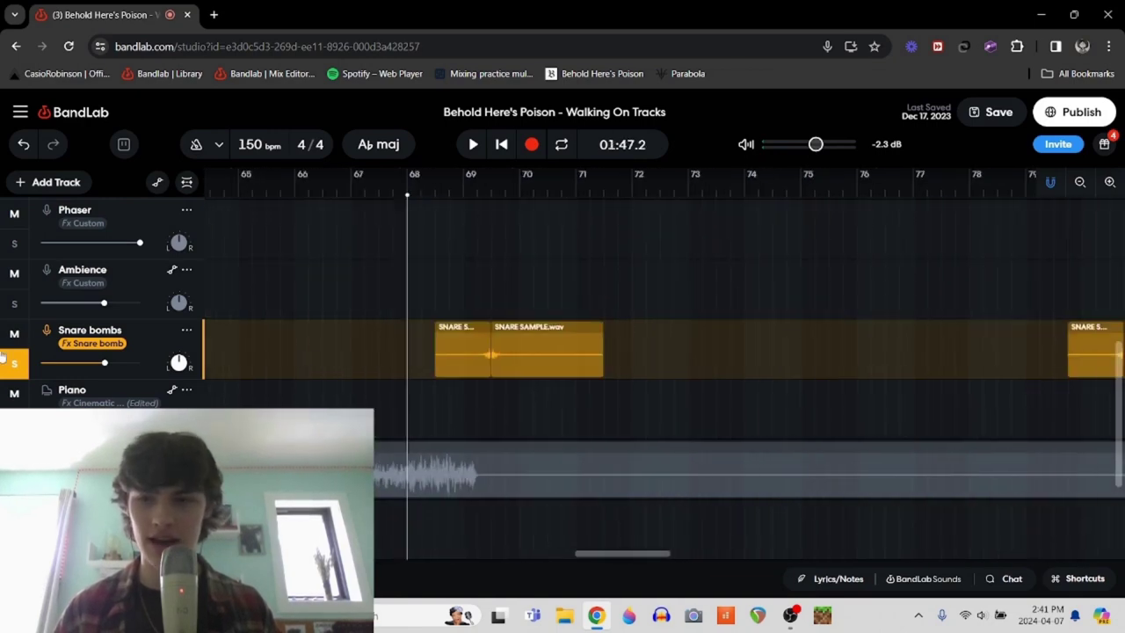
Step: Unsolo the Snare bombs track and play the full mix from bar 68 across the snare samples
key("s")
scroll(519, 390, "up", 4)
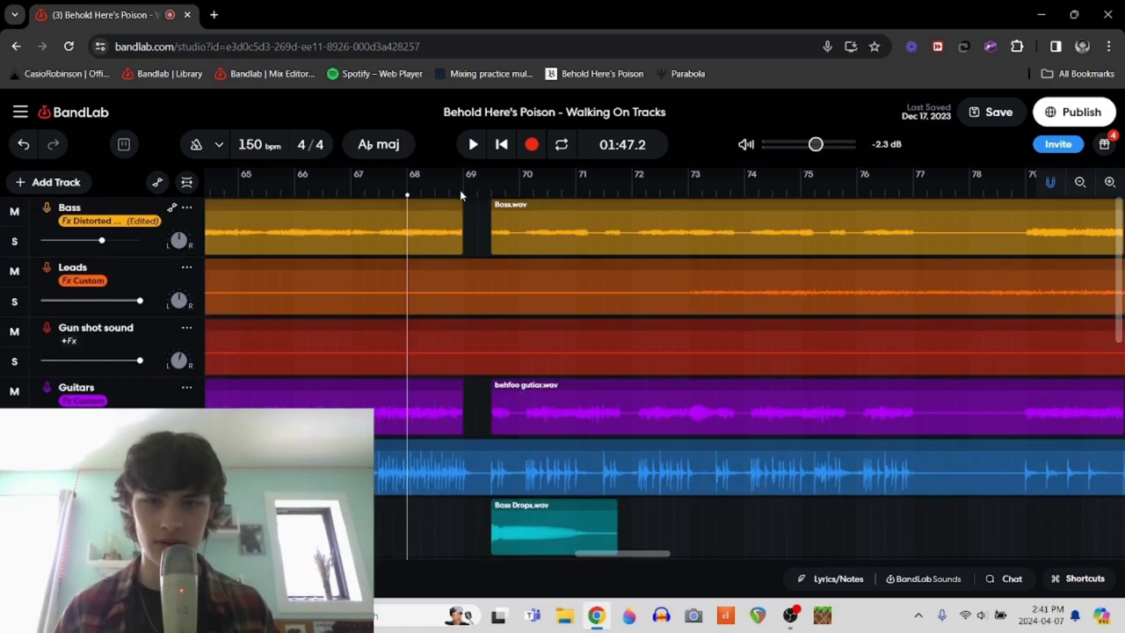
key("space")
scroll(489, 299, "down", 6)
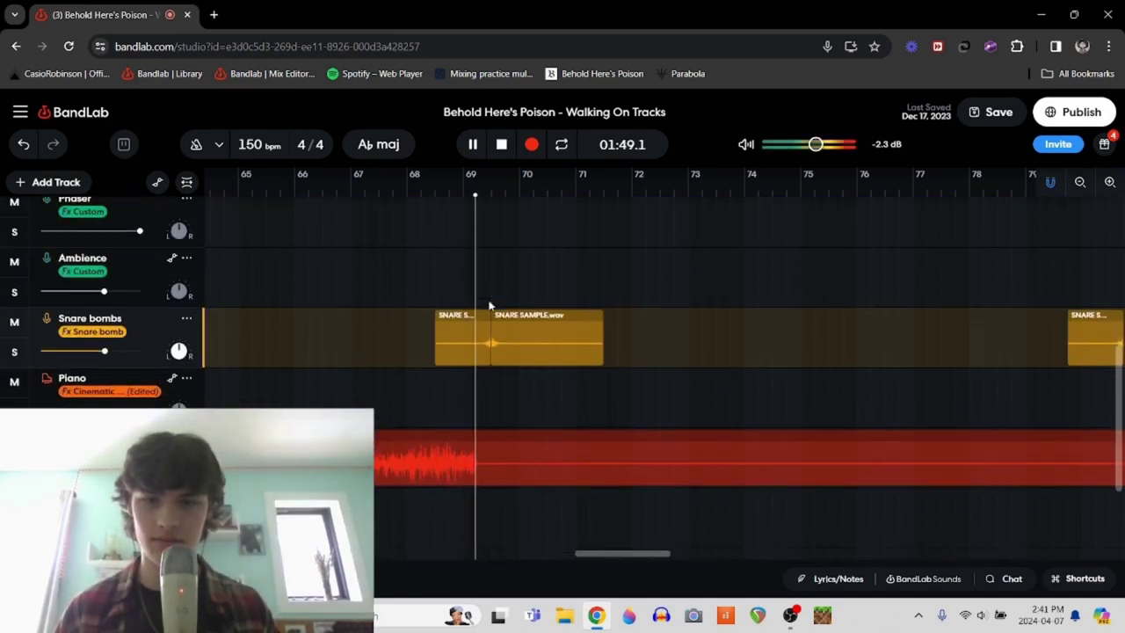
key("space")
Step: Play the mix from about bar 79.5 over the single snare sample, then replay it with Snare bombs muted
scroll(489, 305, "right", 5)
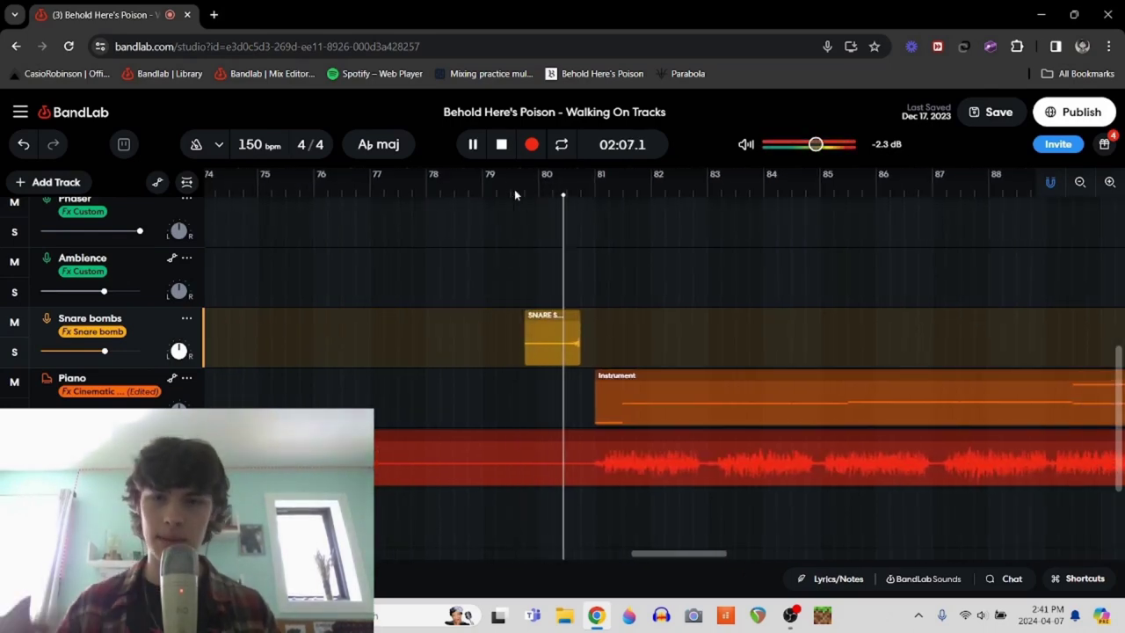
key("space")
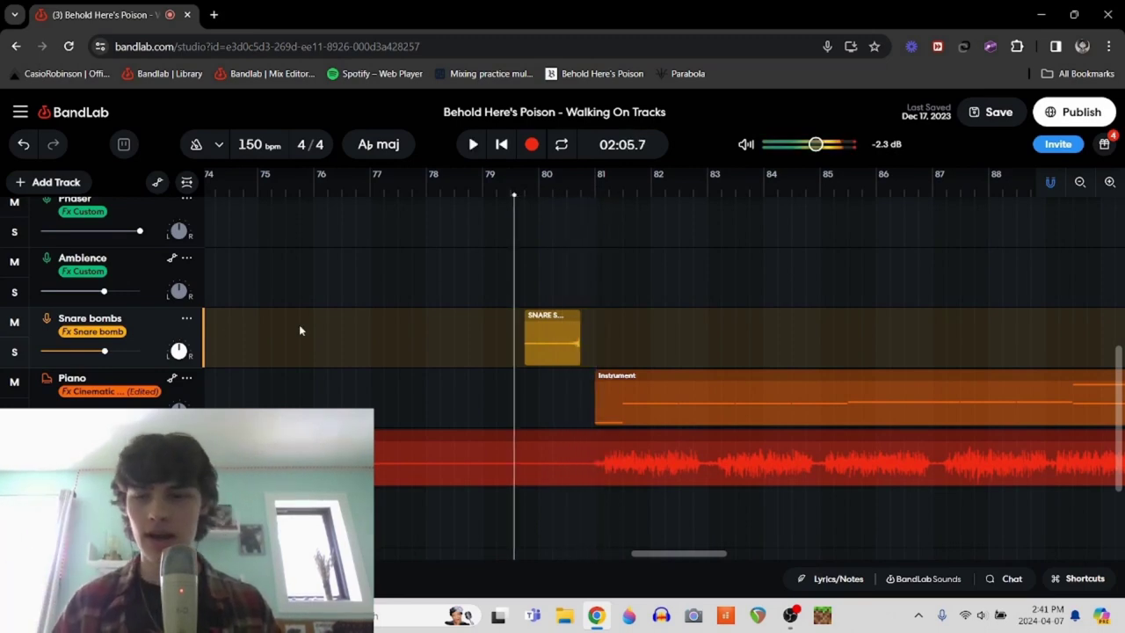
left_click(11, 322)
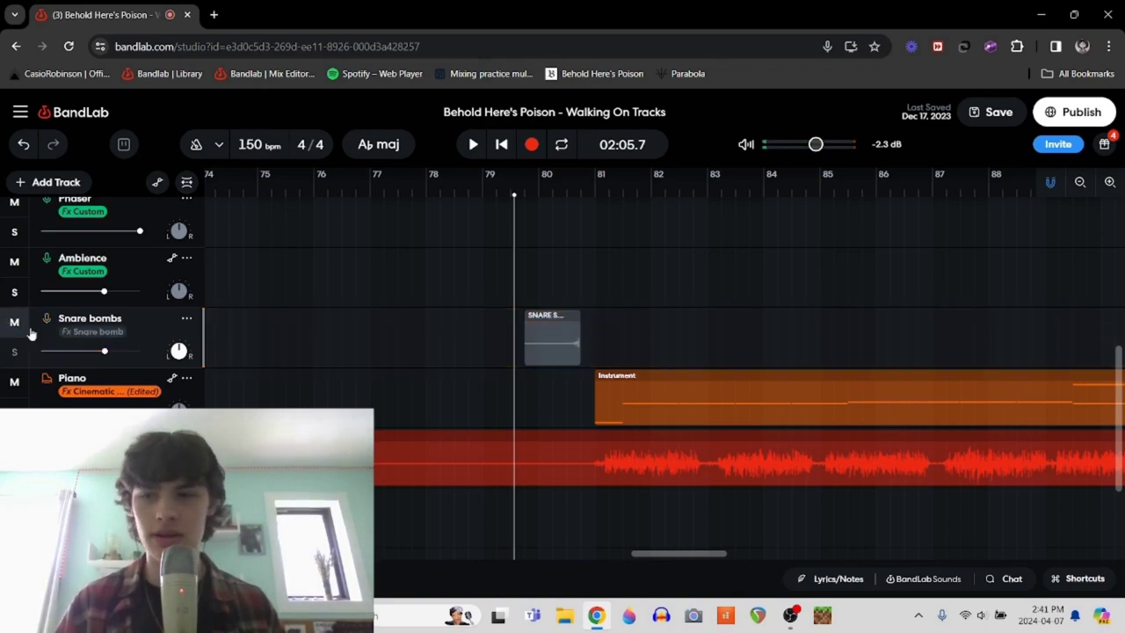
key("space")
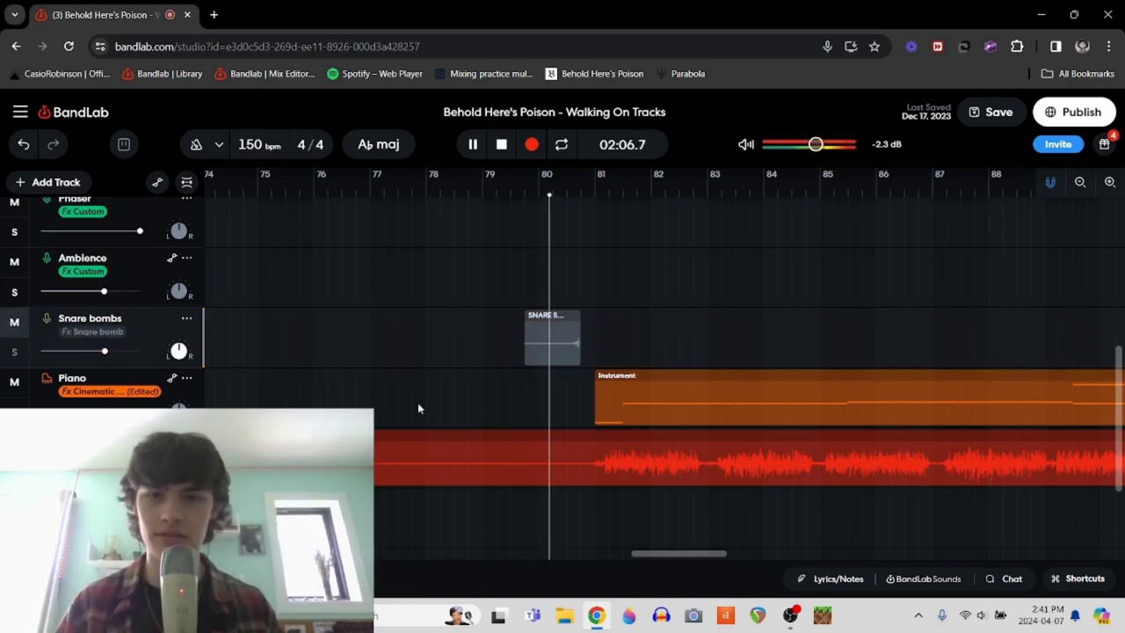
key("space")
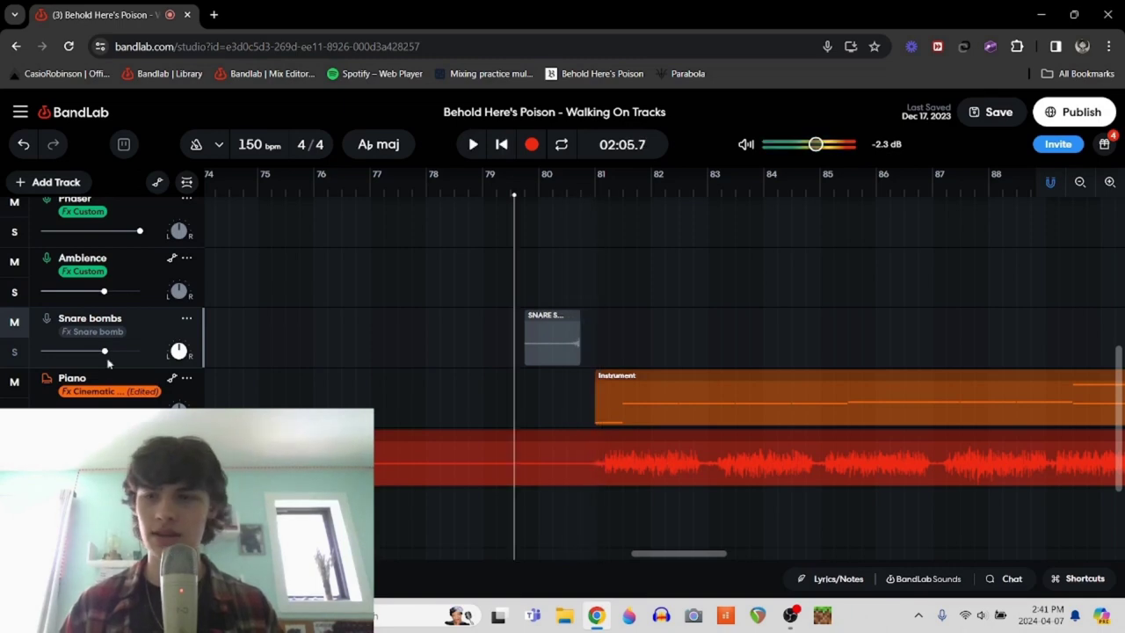
Step: Unmute the Snare bombs track, replay the passage into bar 81, and stop
left_click(5, 321)
key("space")
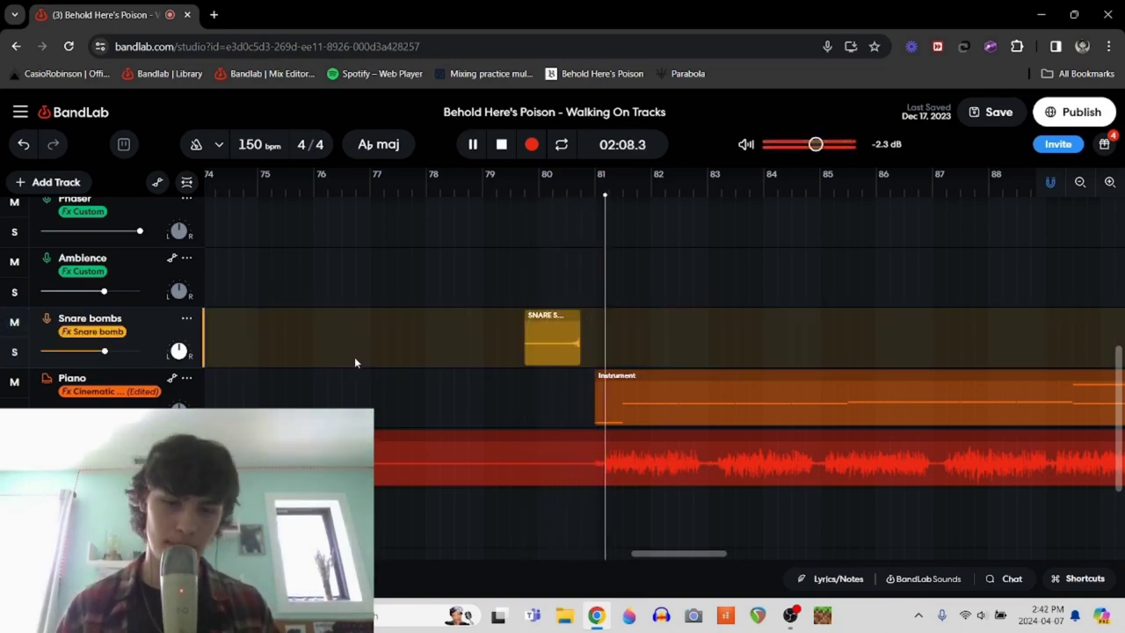
key("space")
Step: Place the playhead at bar 103, where a bass drop starts, play the full mix briefly, and stop
scroll(354, 362, "right", 5)
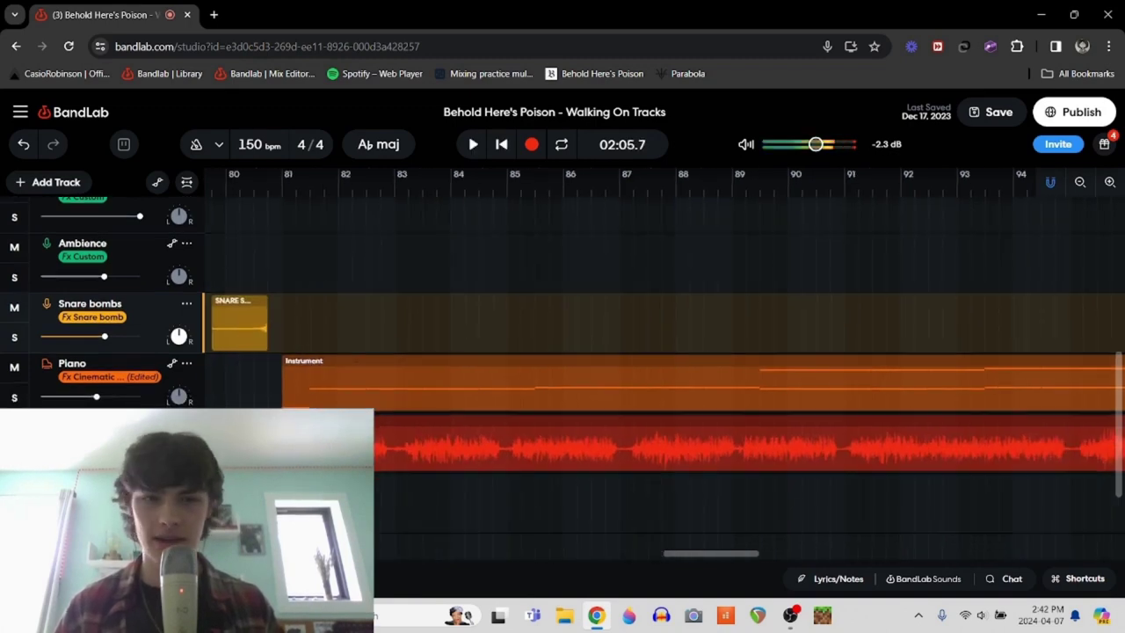
scroll(355, 362, "right", 15)
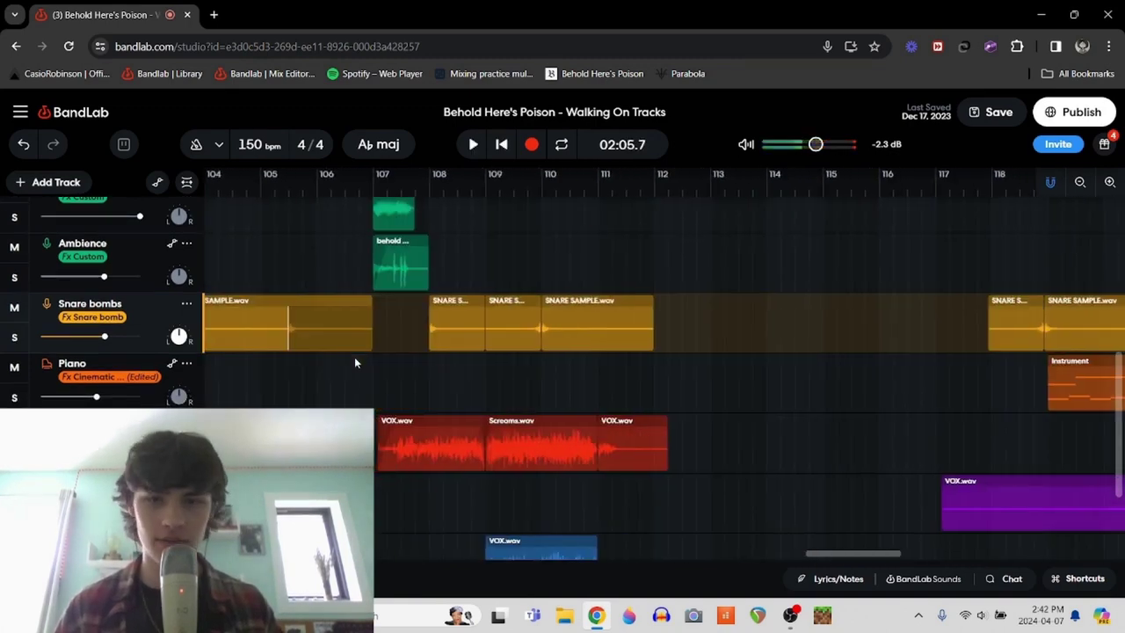
scroll(354, 356, "up", 4)
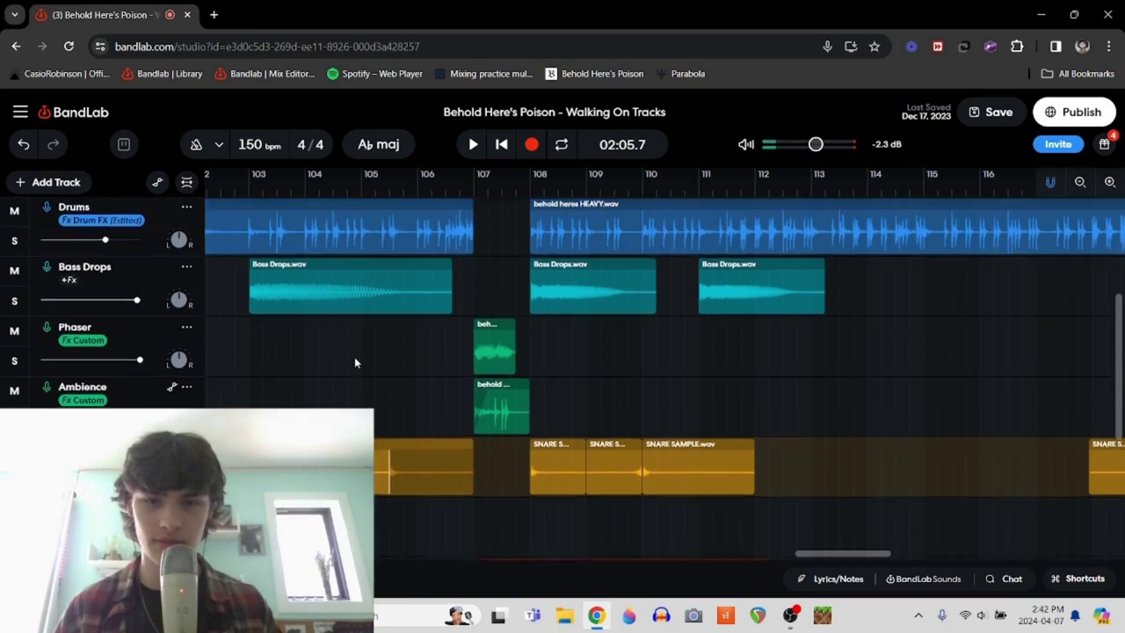
left_click(249, 190)
key("space")
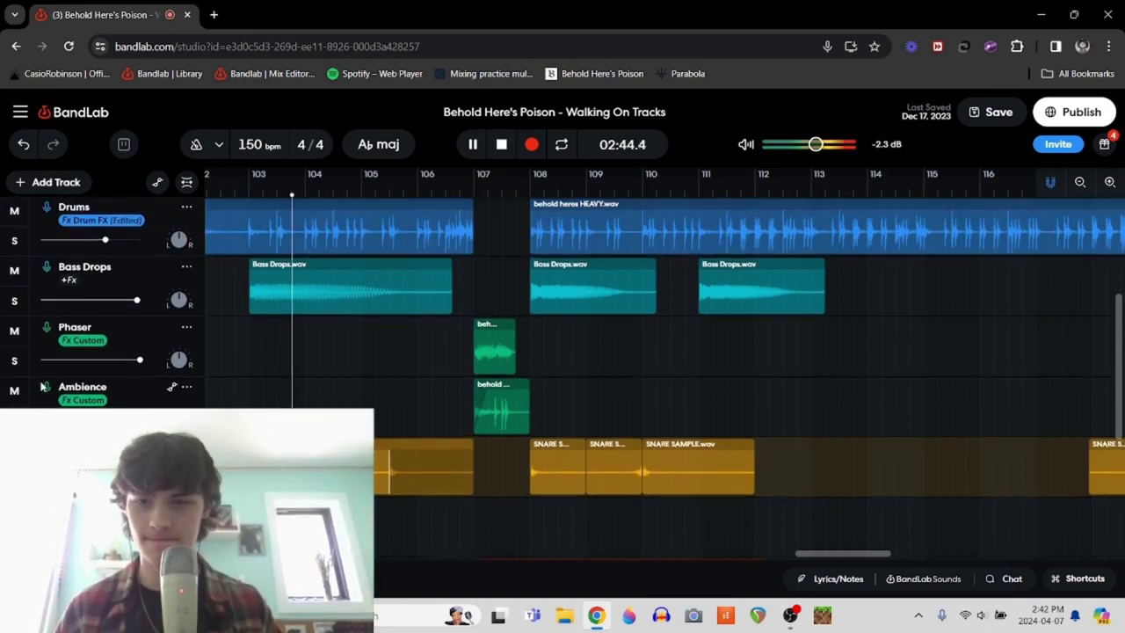
key("space")
Step: Play the mix from bar 103 to about bar 111 with Vox and Vox 2 muted, then unmute both tracks
scroll(27, 369, "down", 5)
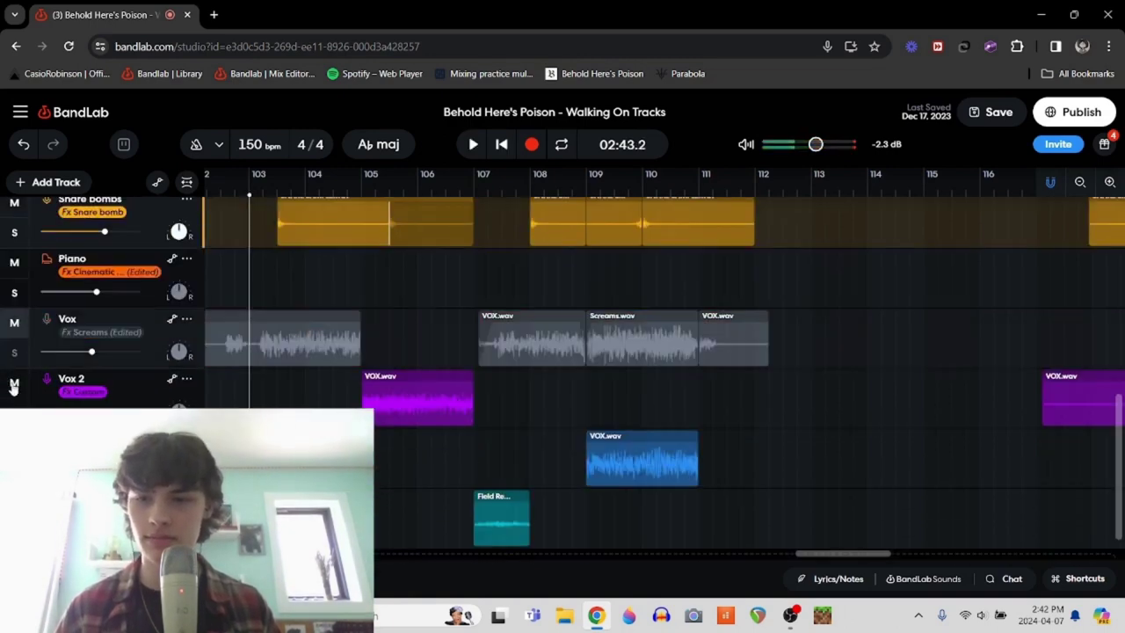
left_click(14, 383)
key("space")
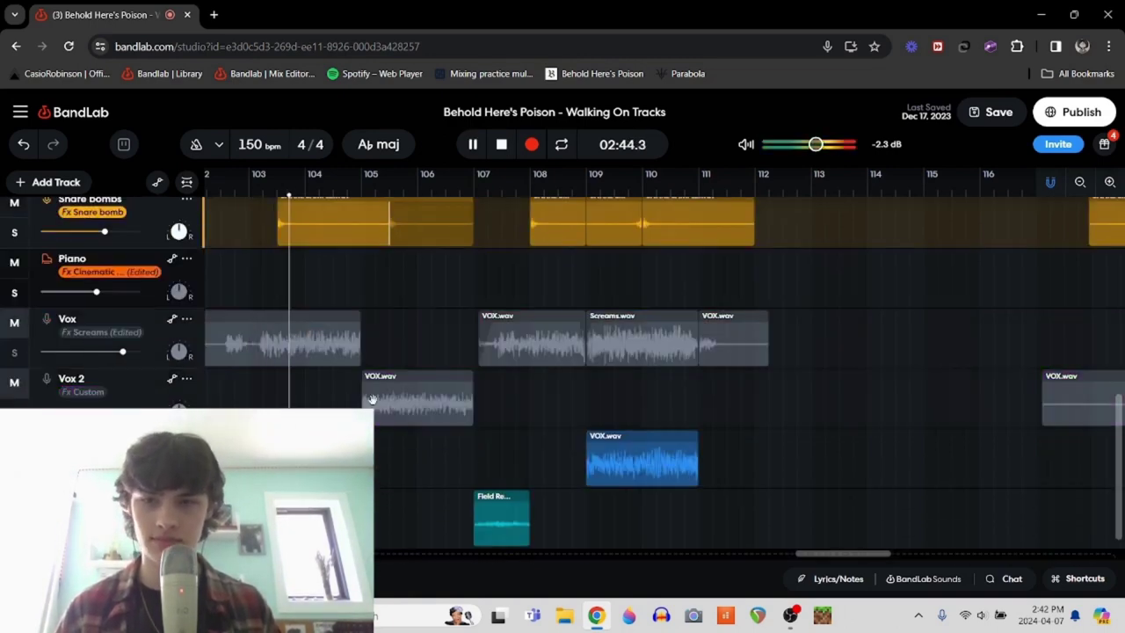
scroll(515, 504, "up", 5)
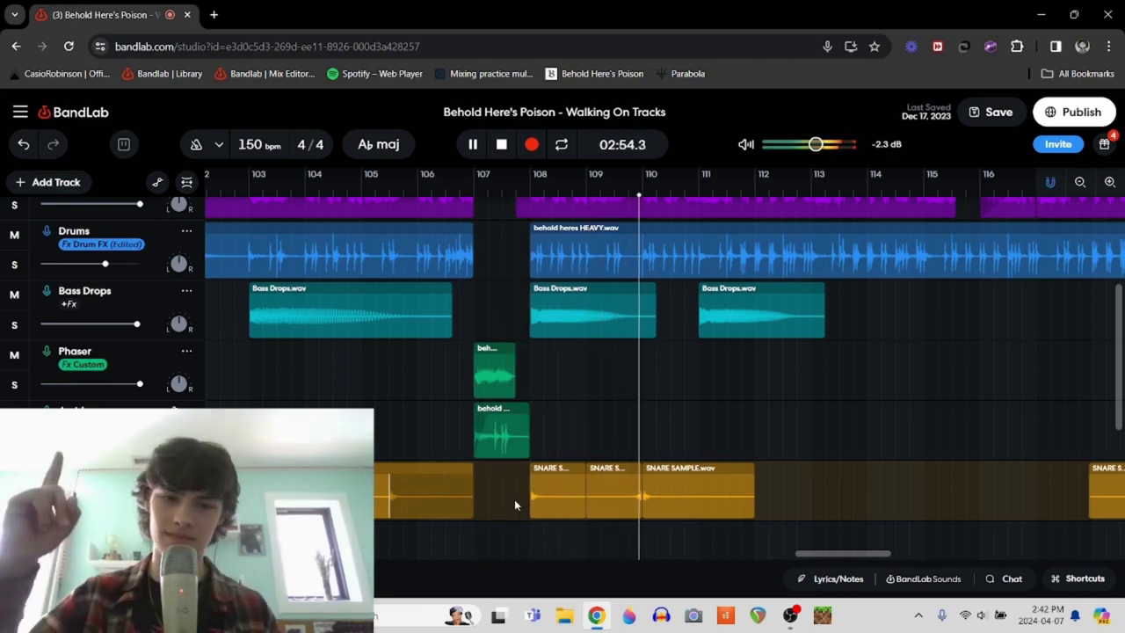
scroll(515, 504, "down", 1)
scroll(514, 499, "down", 2)
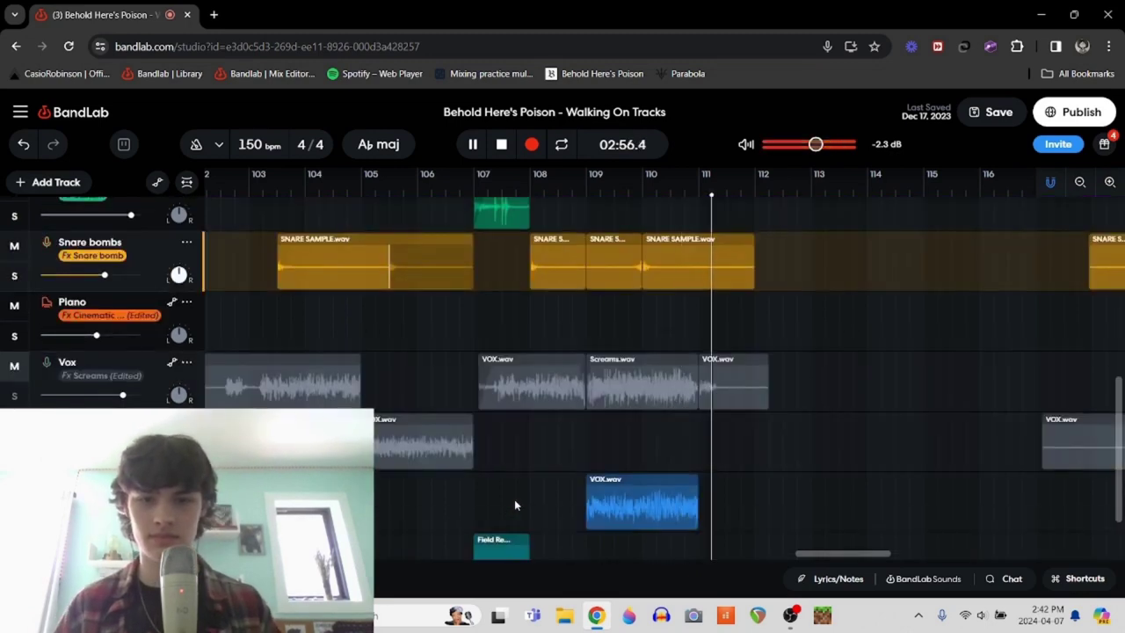
key("space")
left_click(4, 366)
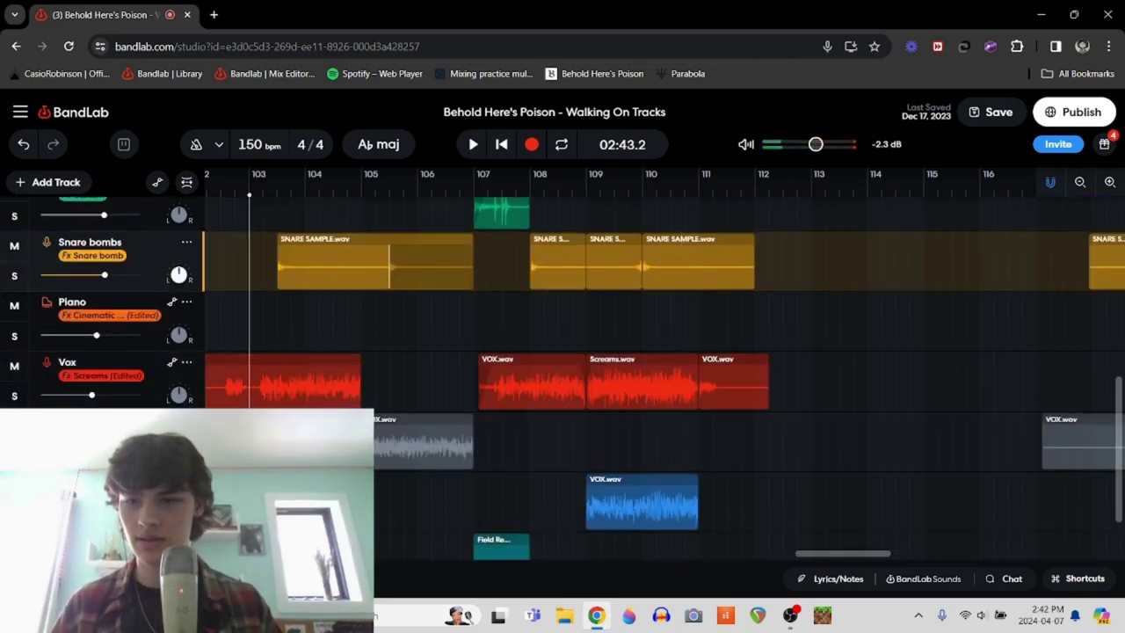
left_click(7, 426)
Step: Solo the track below Vox 3 that holds the field recording clip and place the playhead at bar 107
scroll(562, 378, "down", 1)
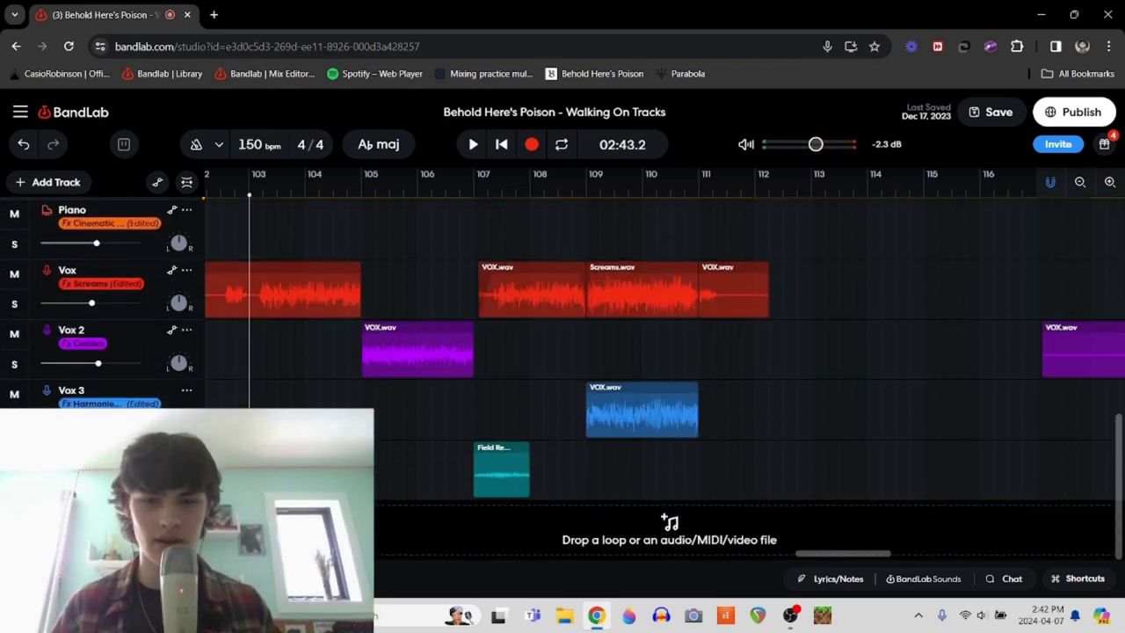
key("s")
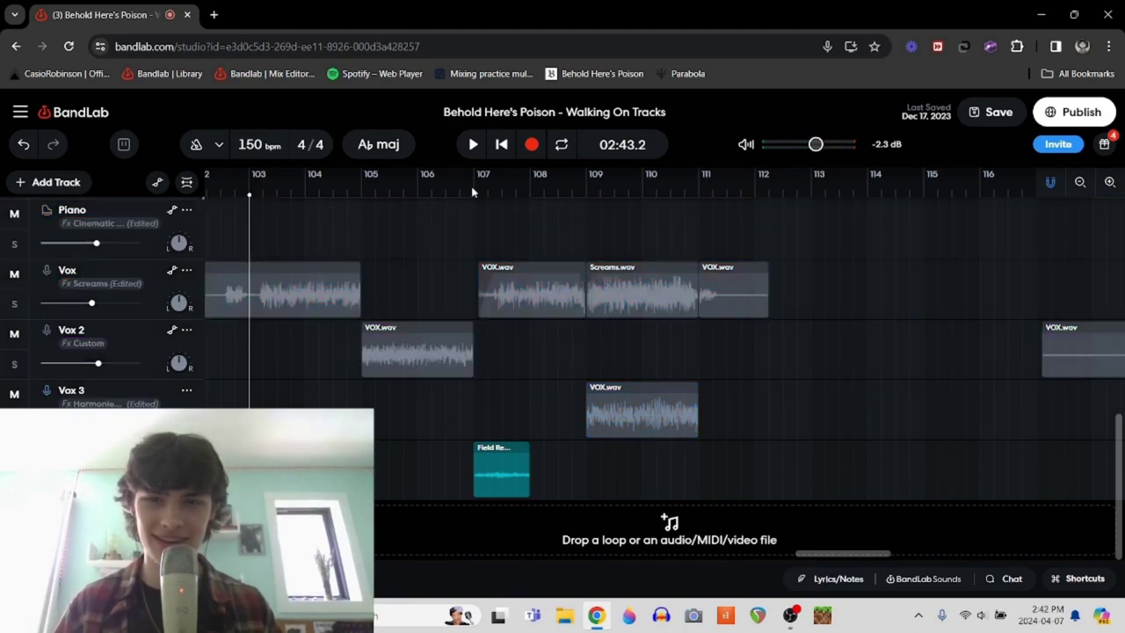
left_click(472, 189)
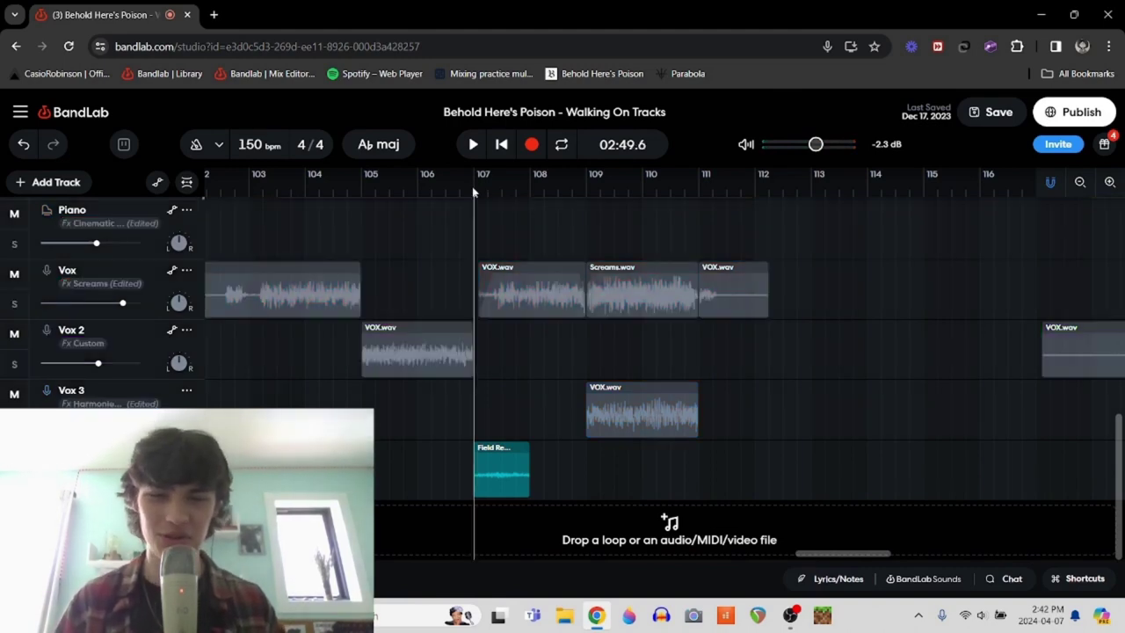
Step: Play the soloed field recording clip briefly from bar 107, stop, and unsolo its track
key("space")
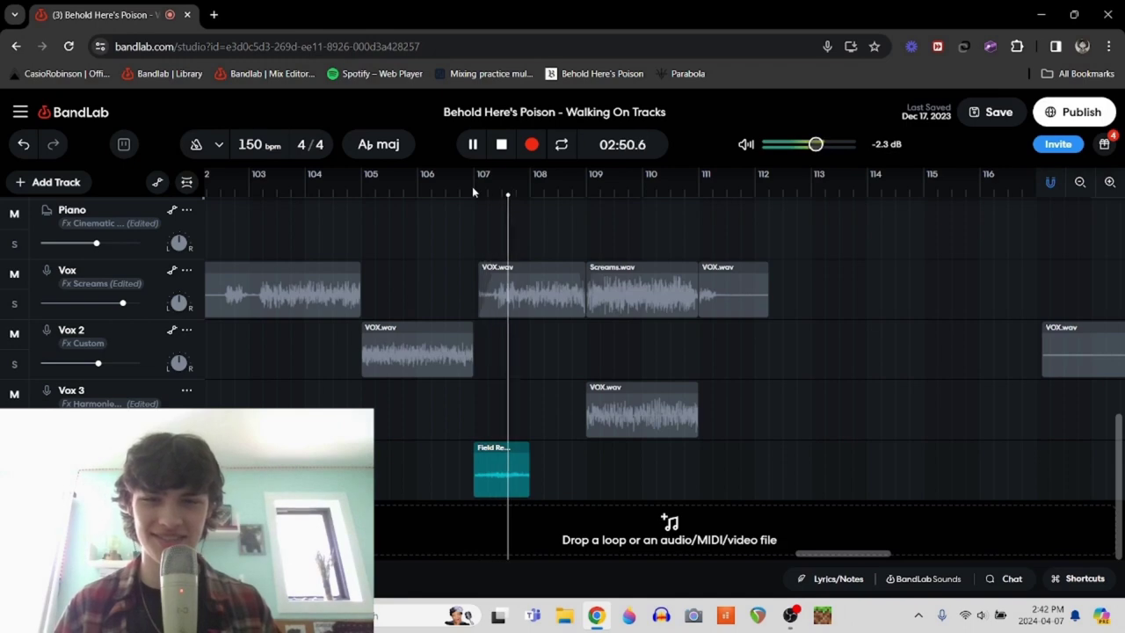
key("space")
scroll(456, 323, "up", 10)
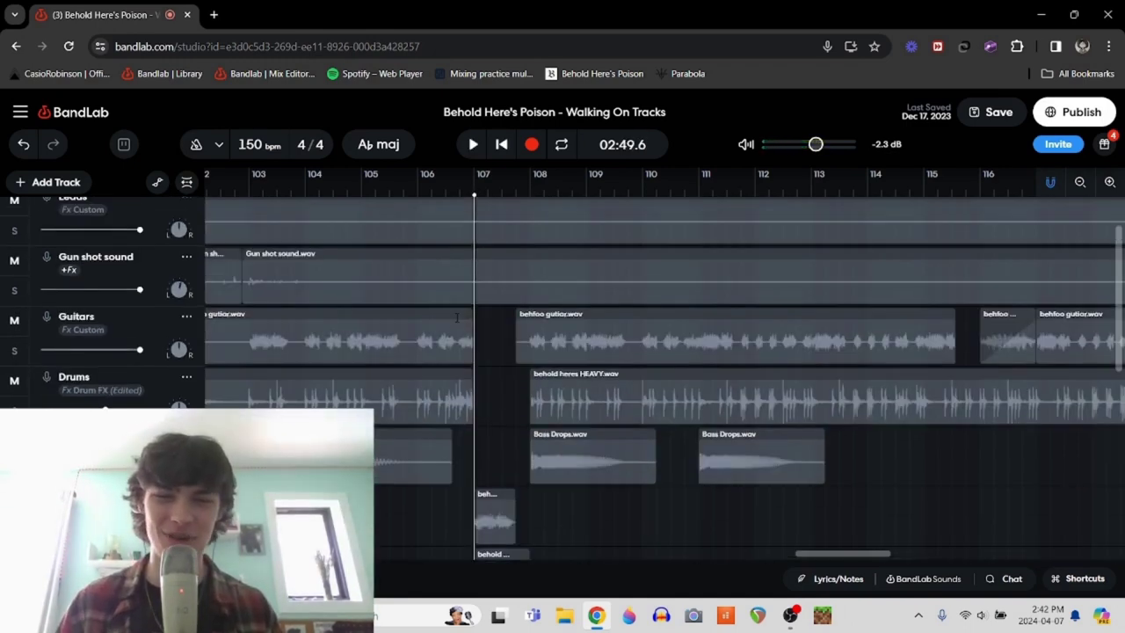
scroll(456, 320, "down", 10)
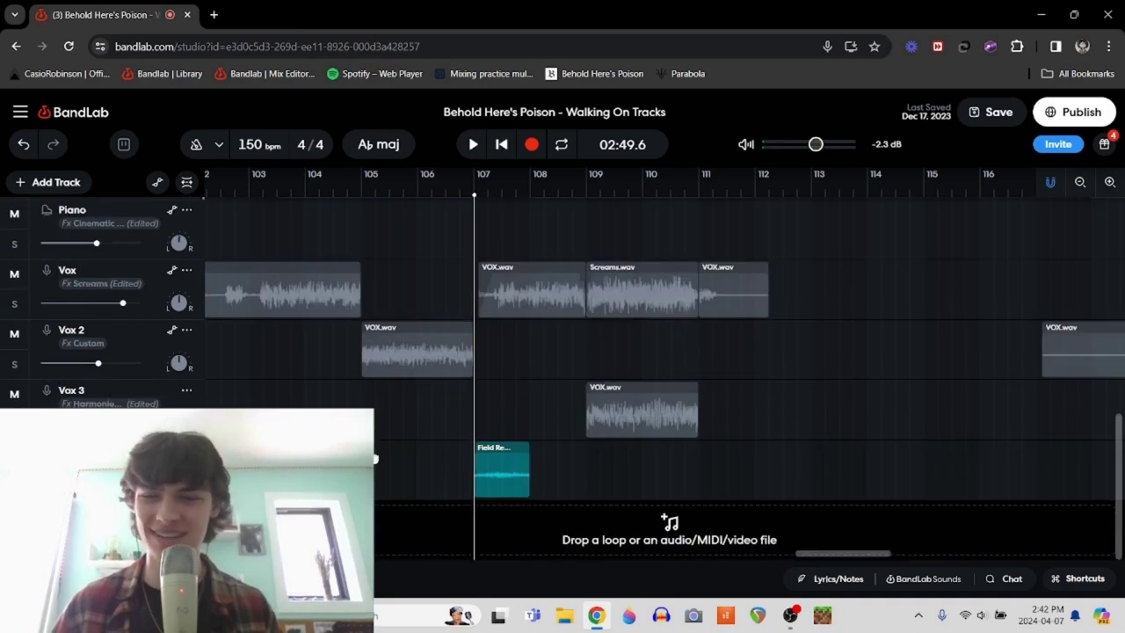
key("s")
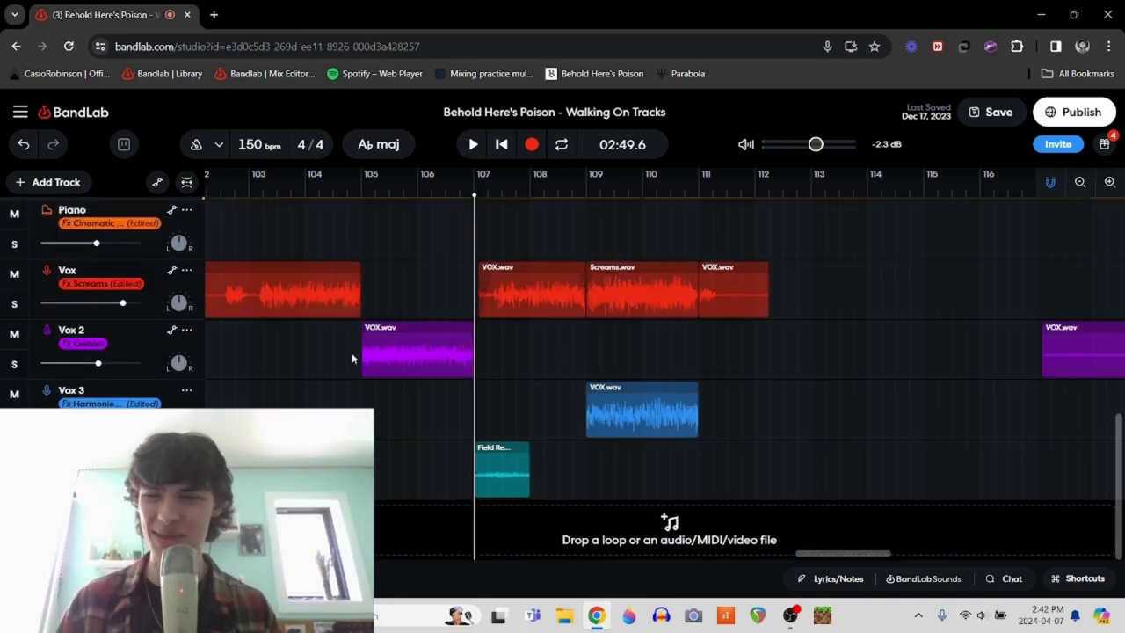
Step: Solo the Vox track, open its effects chain for a quick look, and close it again
scroll(351, 357, "up", 3)
scroll(351, 355, "down", 2)
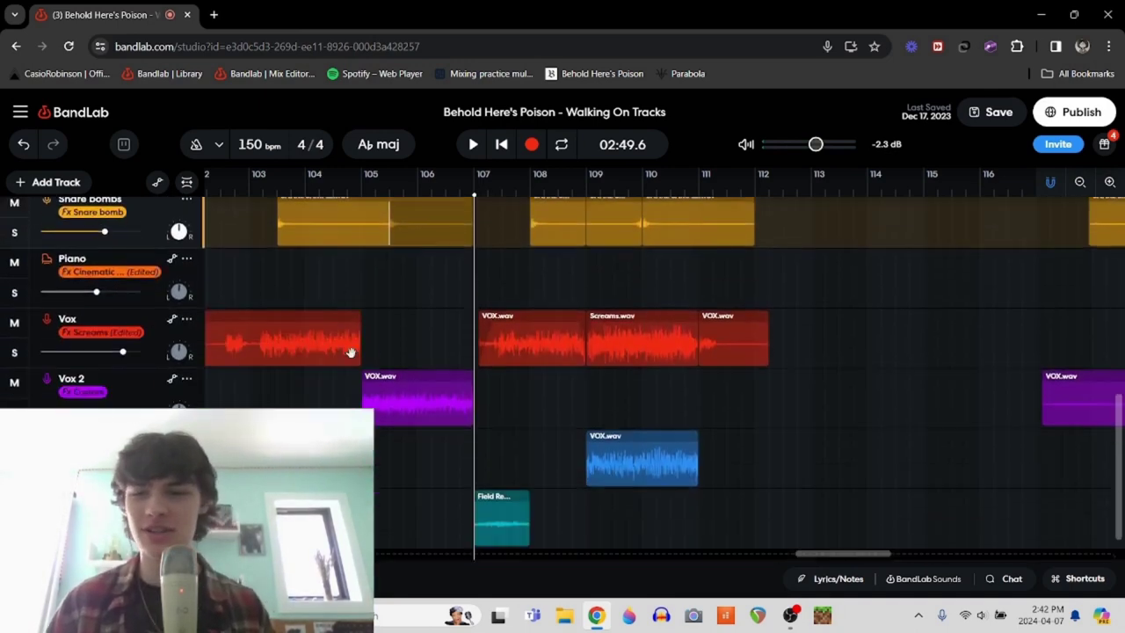
left_click(14, 348)
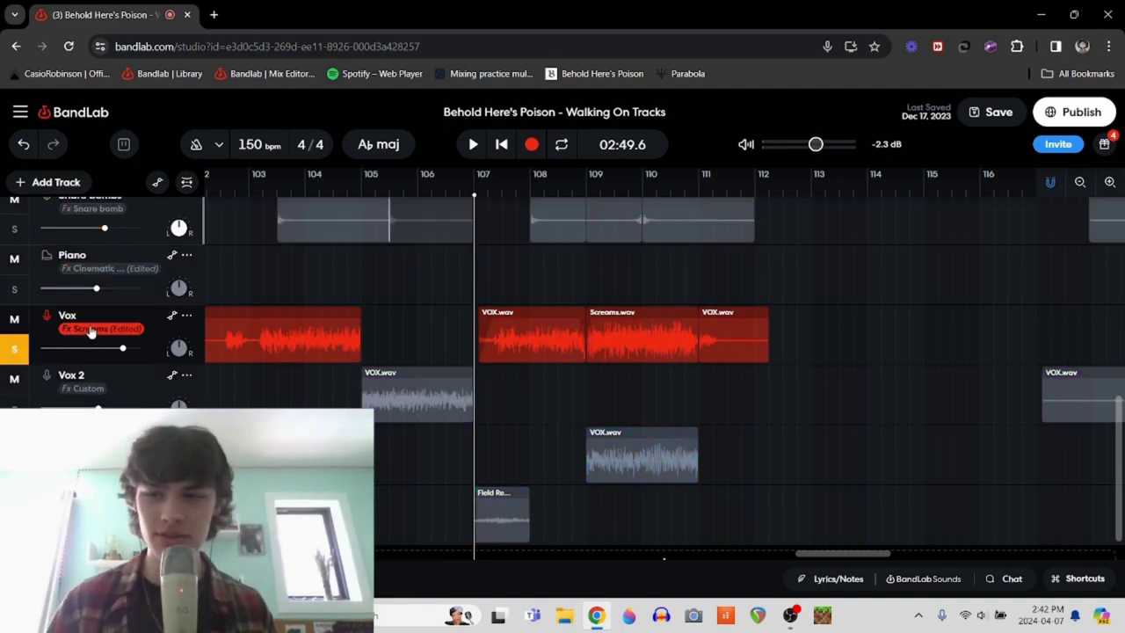
left_click(346, 360)
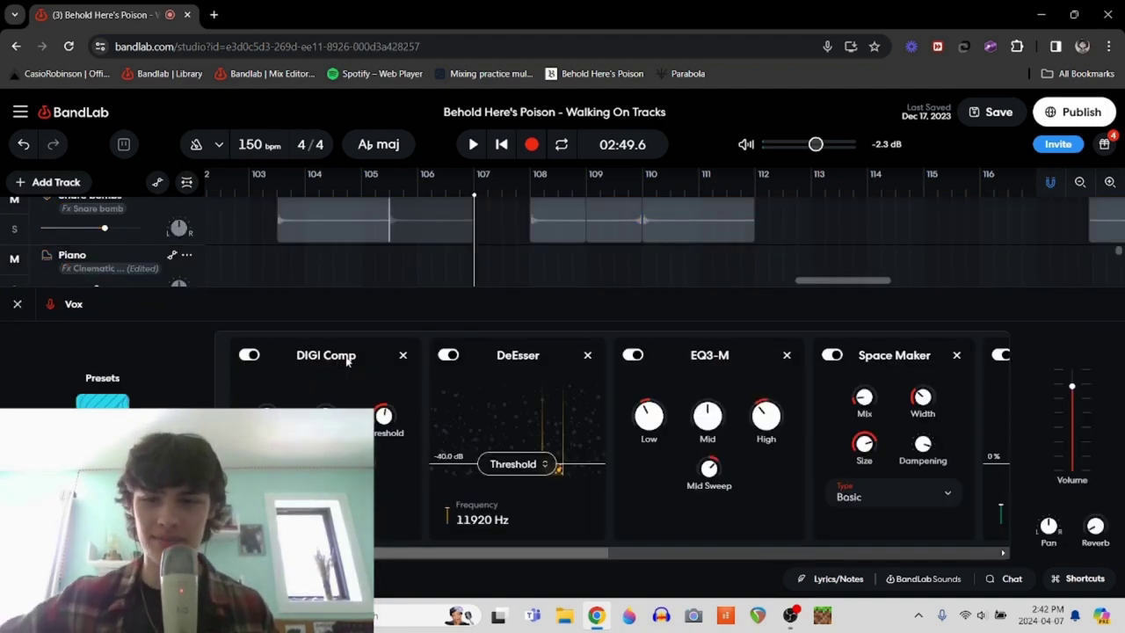
left_click(16, 303)
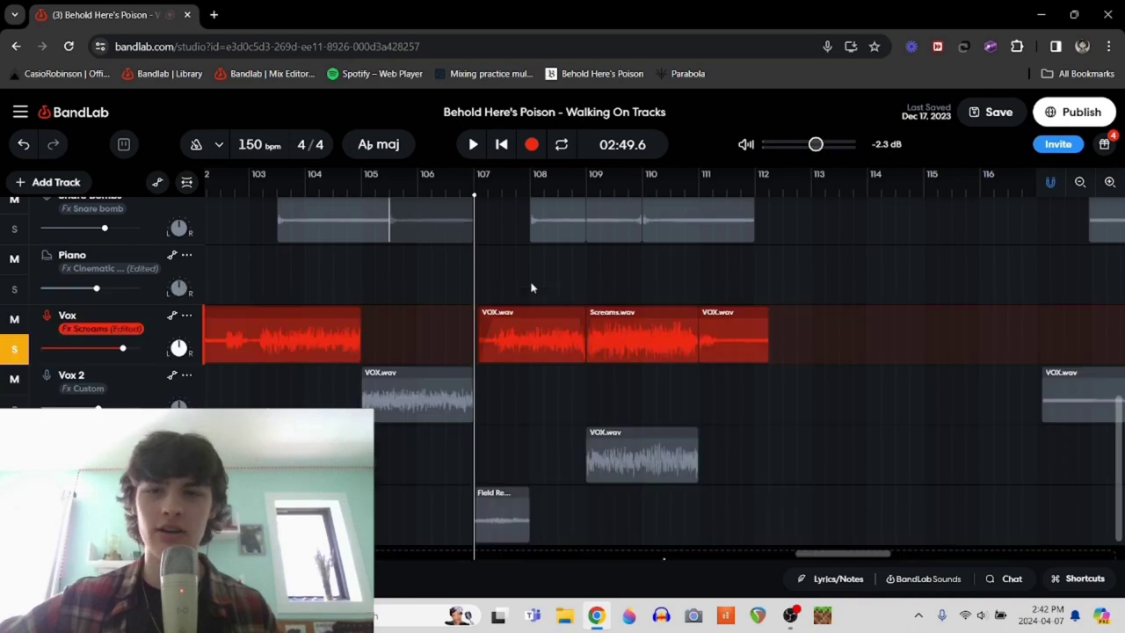
Step: Place the playhead at bar 18, where the first Vox clip starts, play the soloed vocals to about bar 24, and stop
scroll(531, 288, "left", 5)
scroll(531, 286, "left", 20)
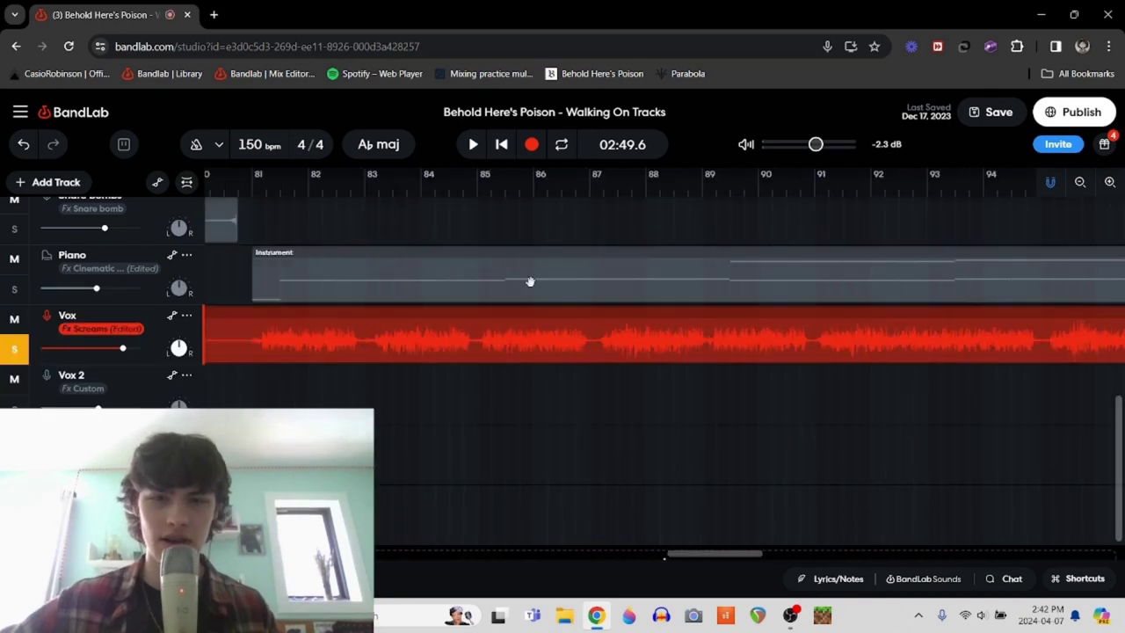
scroll(531, 285, "left", 12)
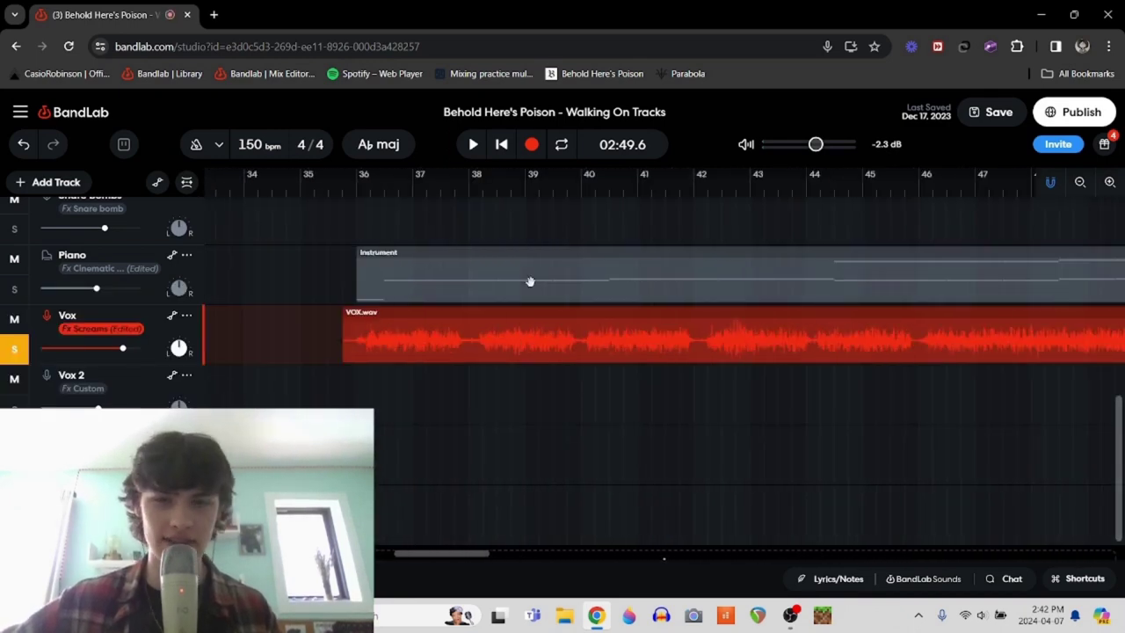
scroll(530, 287, "left", 10)
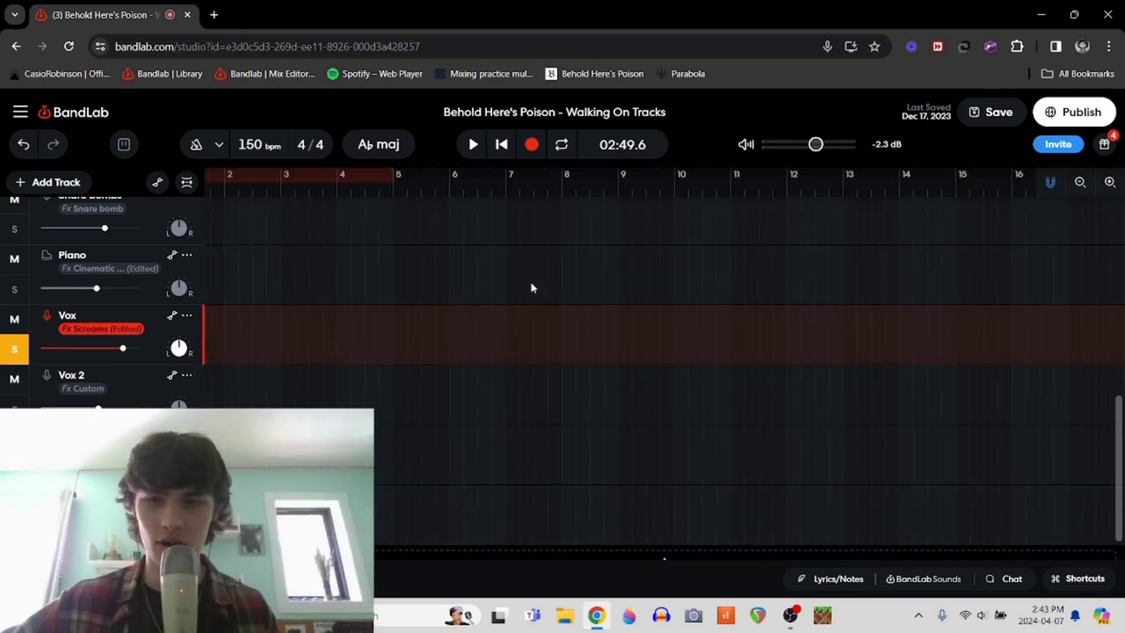
scroll(531, 287, "right", 14)
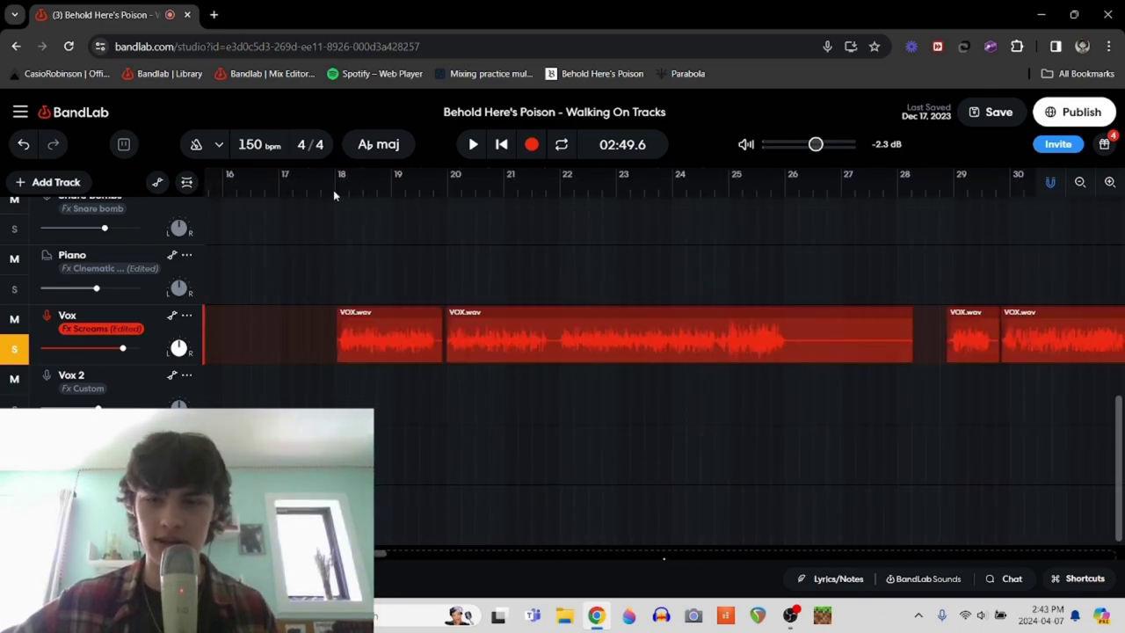
left_click(334, 191)
key("space")
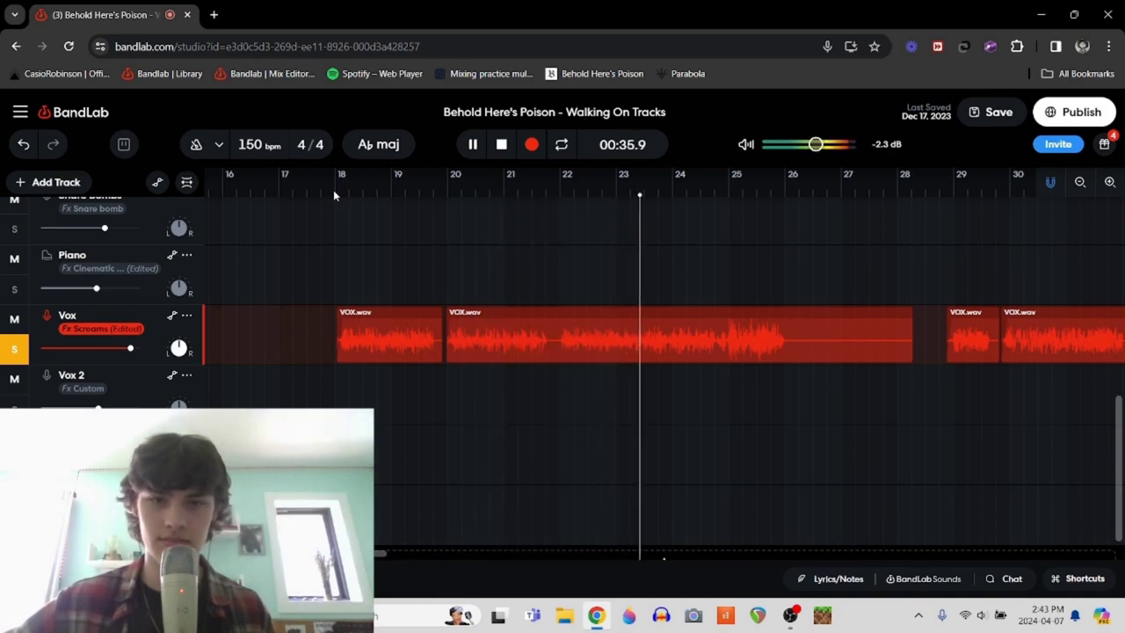
key("space")
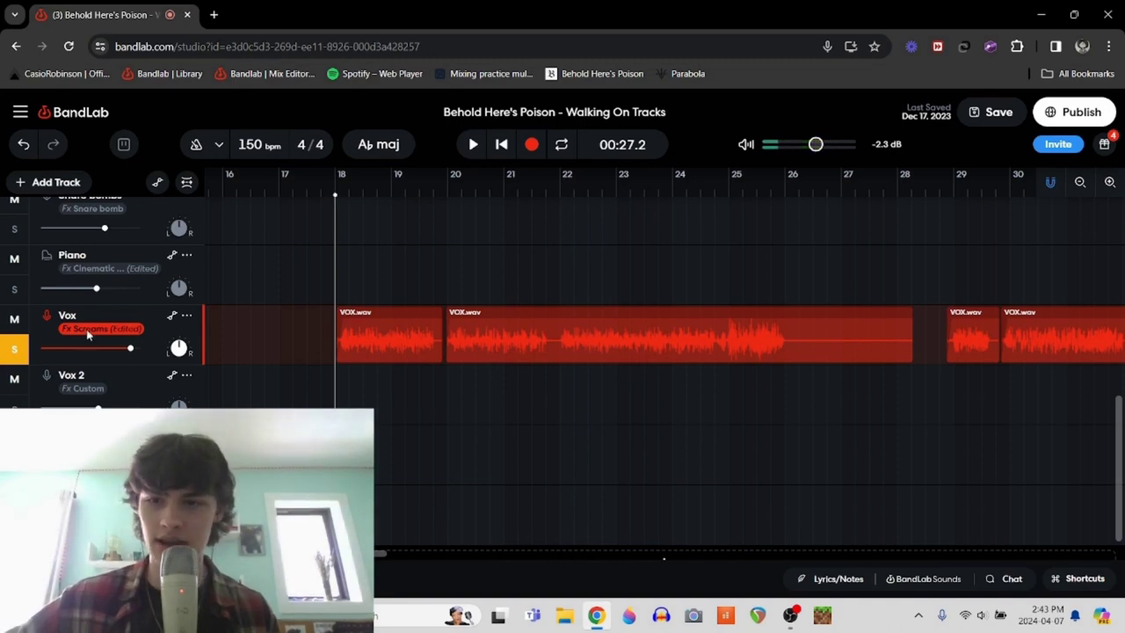
Step: Reopen the Vox effects chain, toggle its effects off and back on, replay the vocals from bar 18 to about bar 26, and stop
left_click(88, 328)
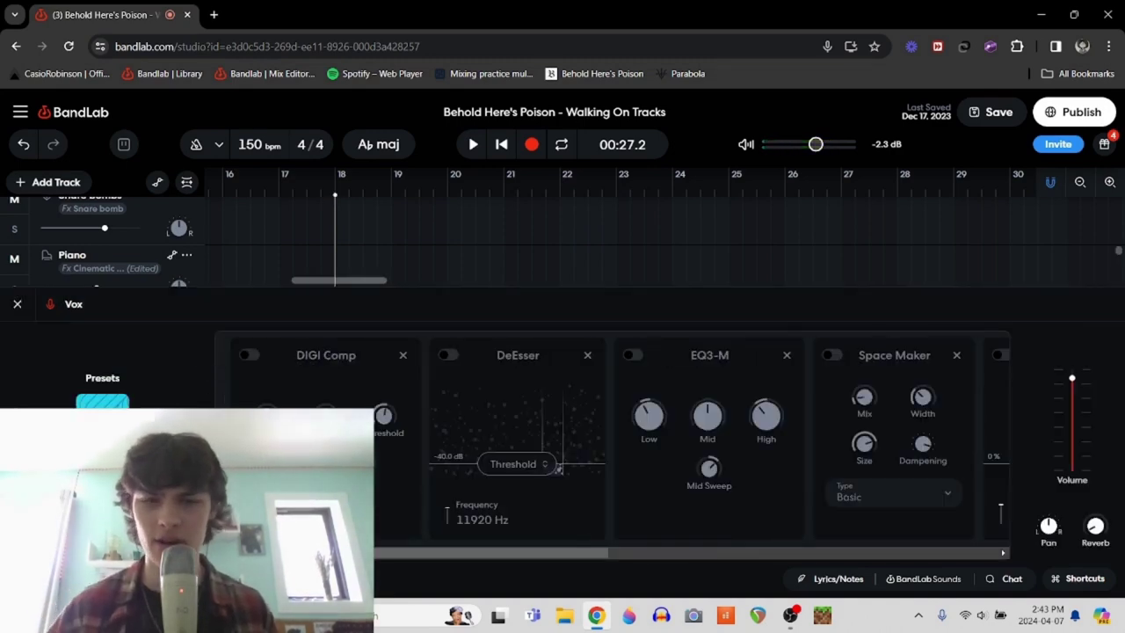
scroll(266, 249, "down", 3)
scroll(266, 250, "down", 2)
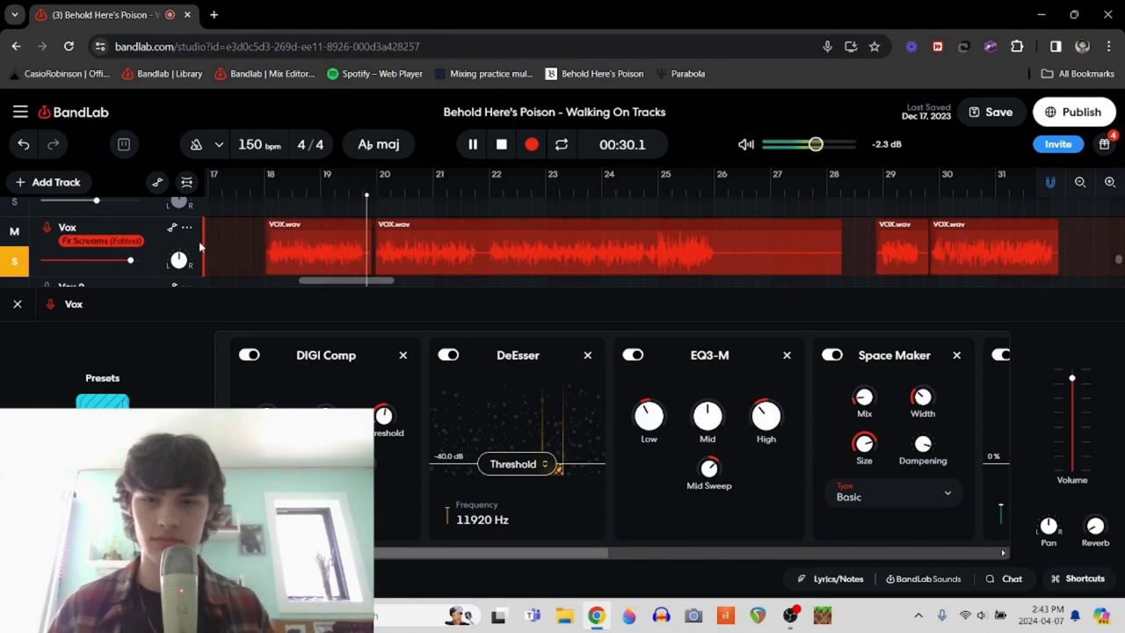
scroll(447, 264, "right", 2)
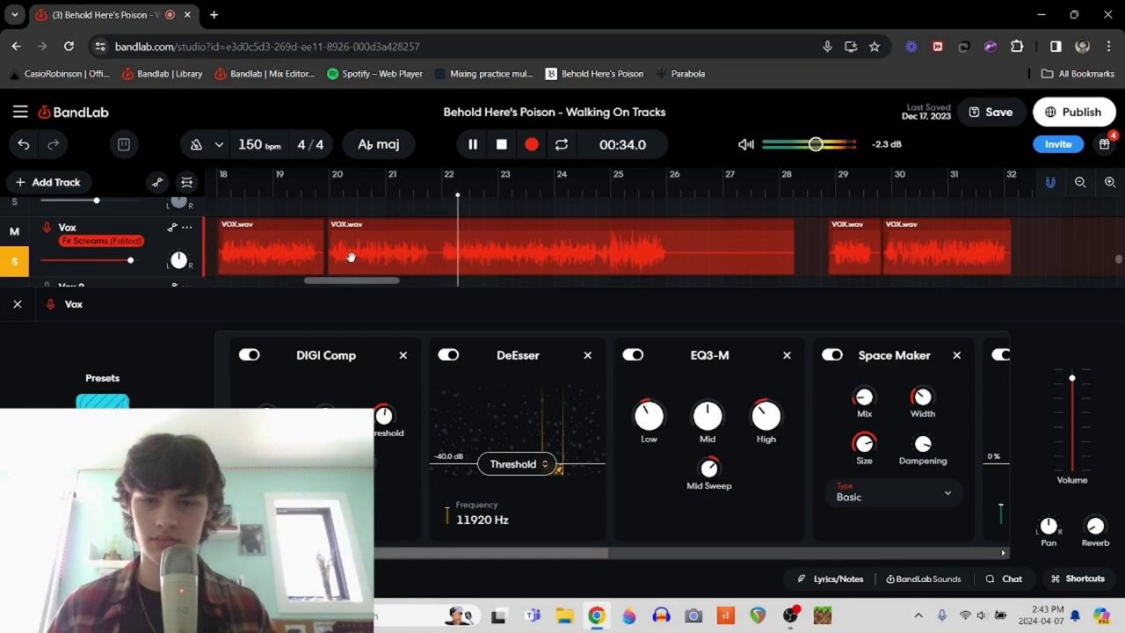
scroll(350, 256, "right", 2)
scroll(350, 256, "right", 1)
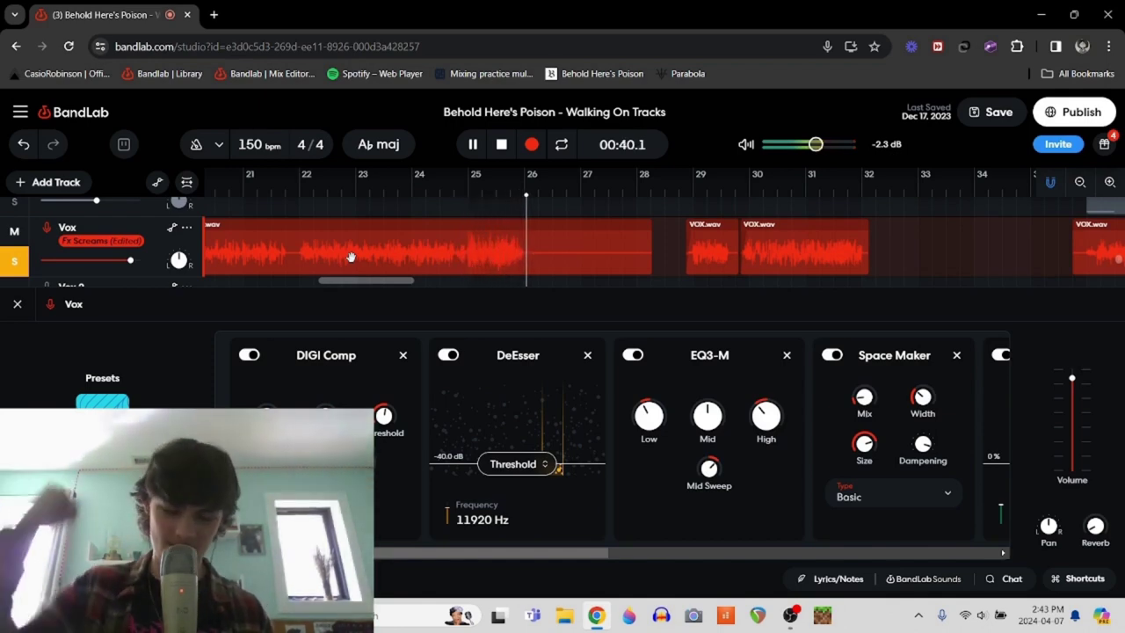
key("space")
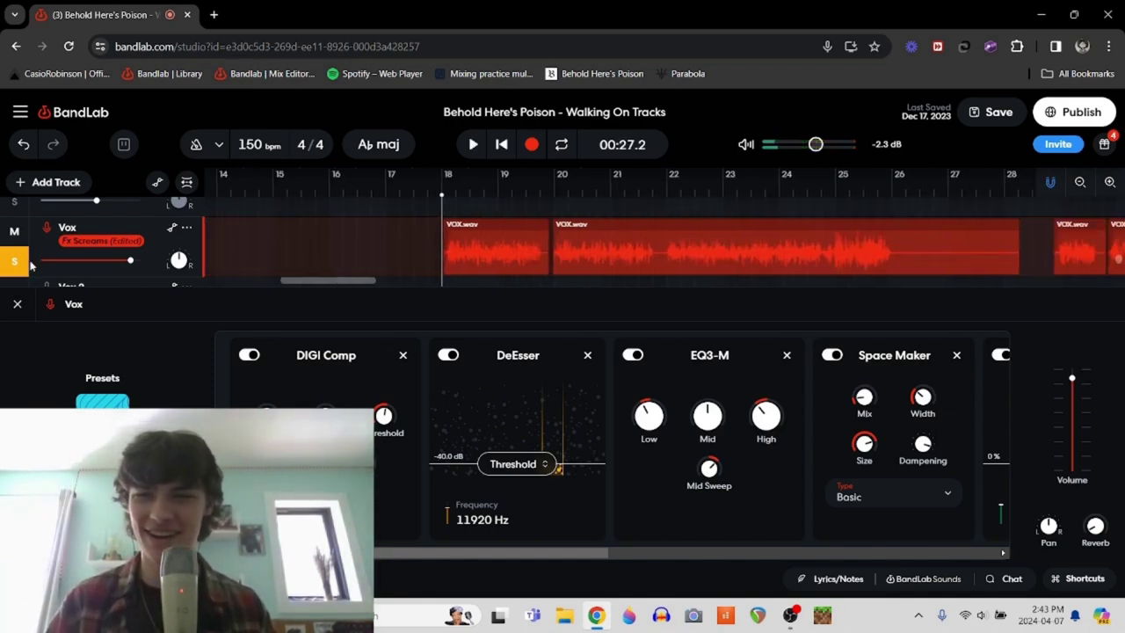
Step: Review the Vox effects chain from DIGI Comp, DeEsser and EQ3-M through Space Maker, Ping Pong Delay and Gain, and close it
scroll(31, 266, "right", 4)
scroll(197, 263, "left", 2)
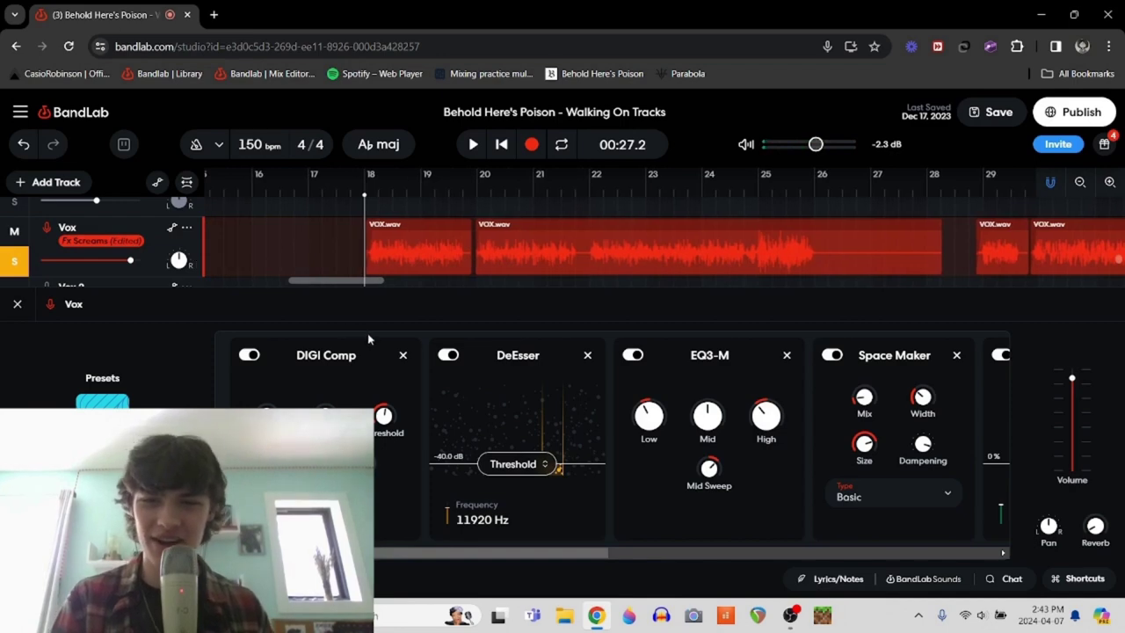
scroll(295, 228, "right", 2)
scroll(487, 393, "right", 2)
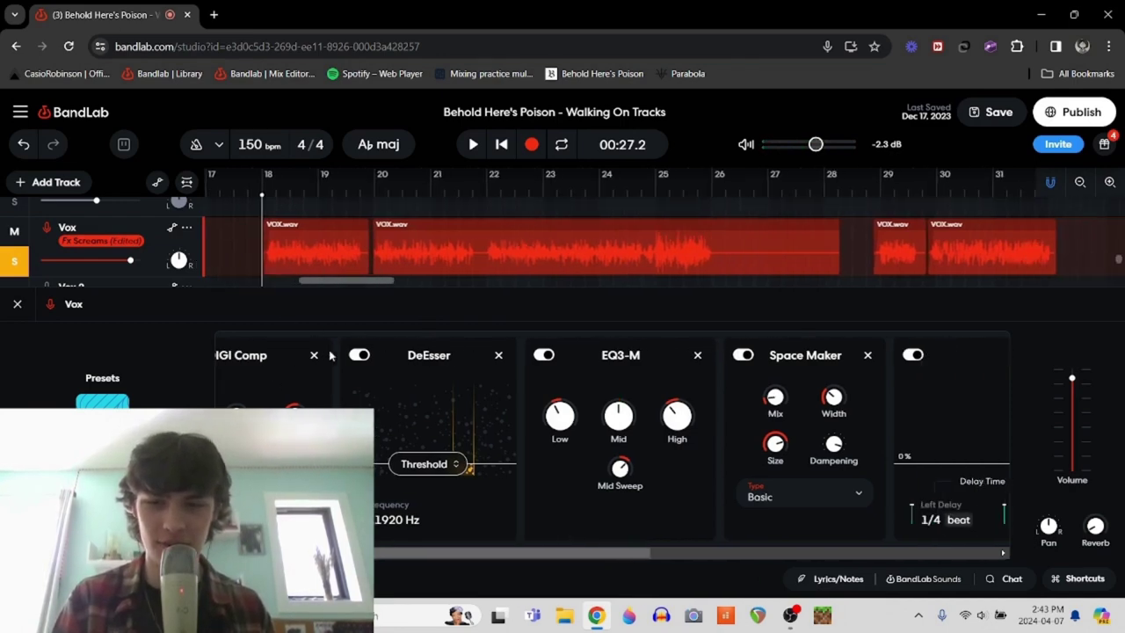
scroll(487, 393, "right", 4)
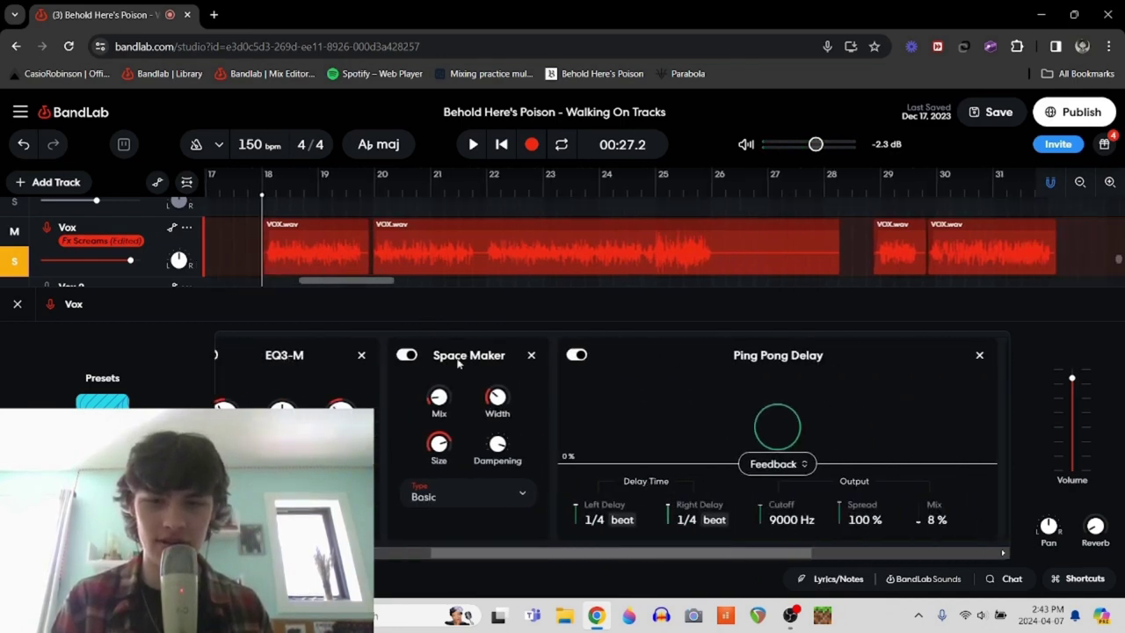
scroll(474, 364, "right", 4)
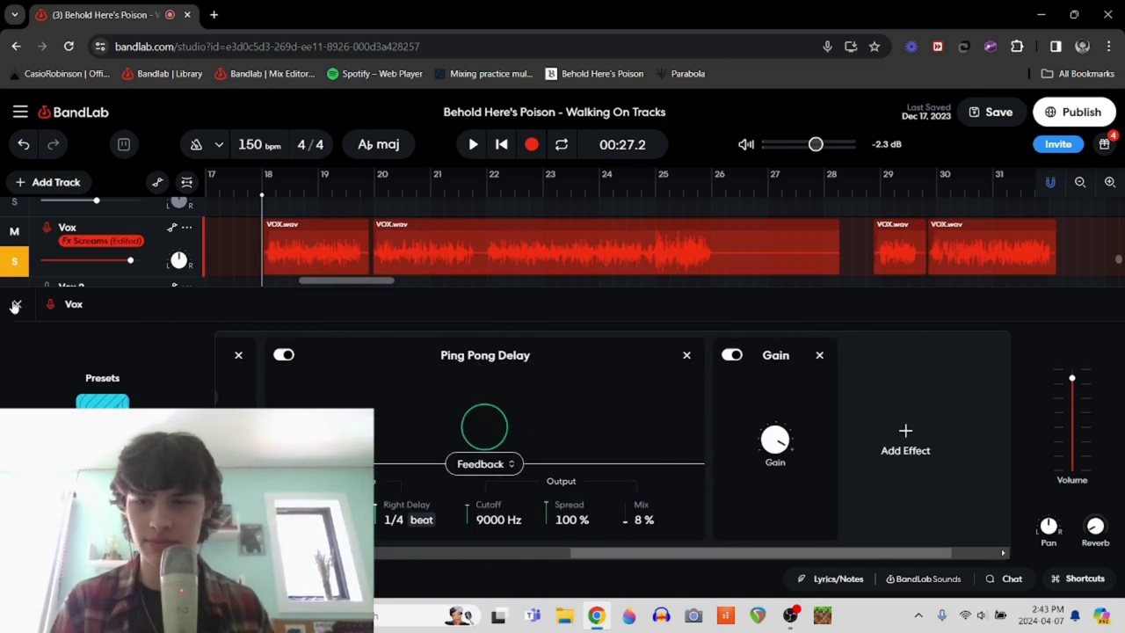
left_click(271, 294)
Step: With Vox unsoloed, place the playhead at bar 105, where the Vox 2 clip starts, play the full mix briefly, and stop
scroll(271, 292, "up", 2)
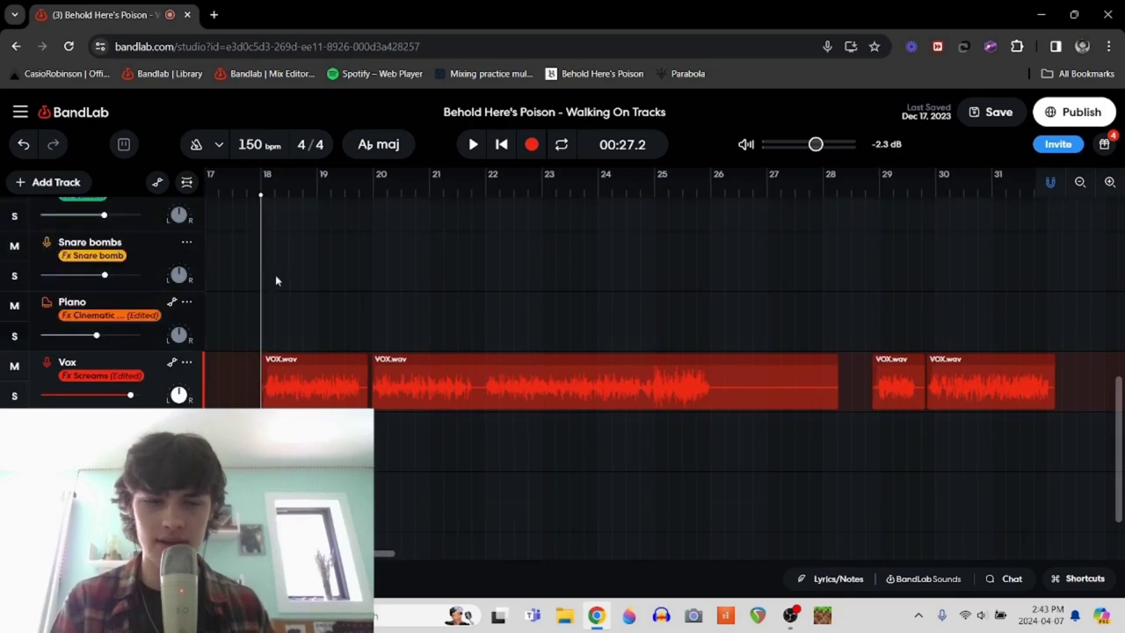
scroll(275, 279, "right", 5)
scroll(275, 279, "right", 12)
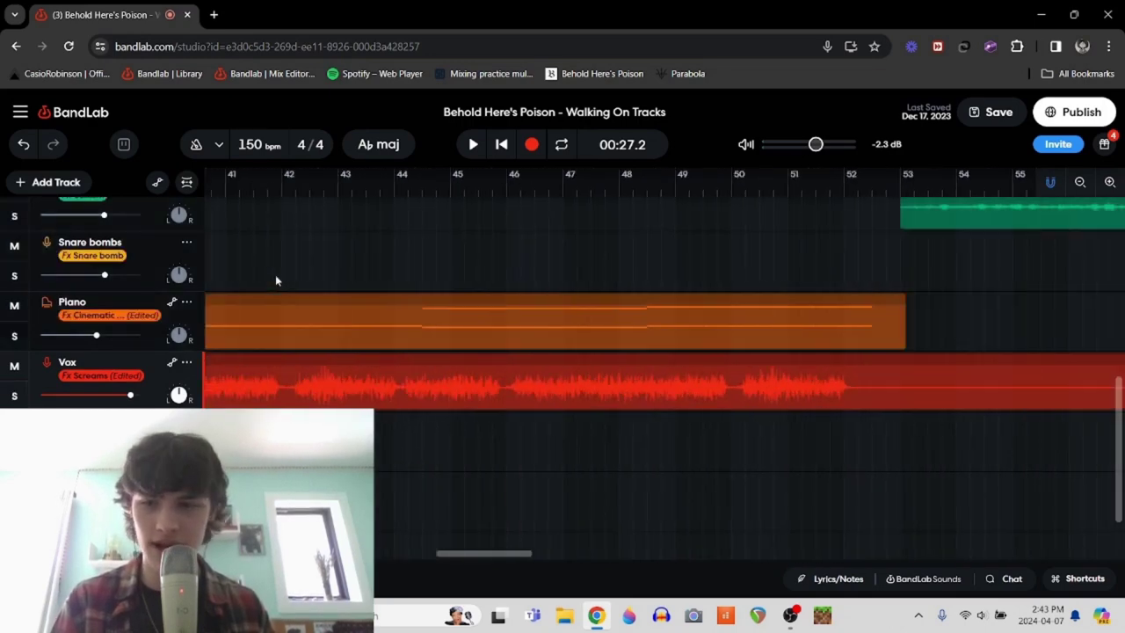
scroll(275, 274, "right", 14)
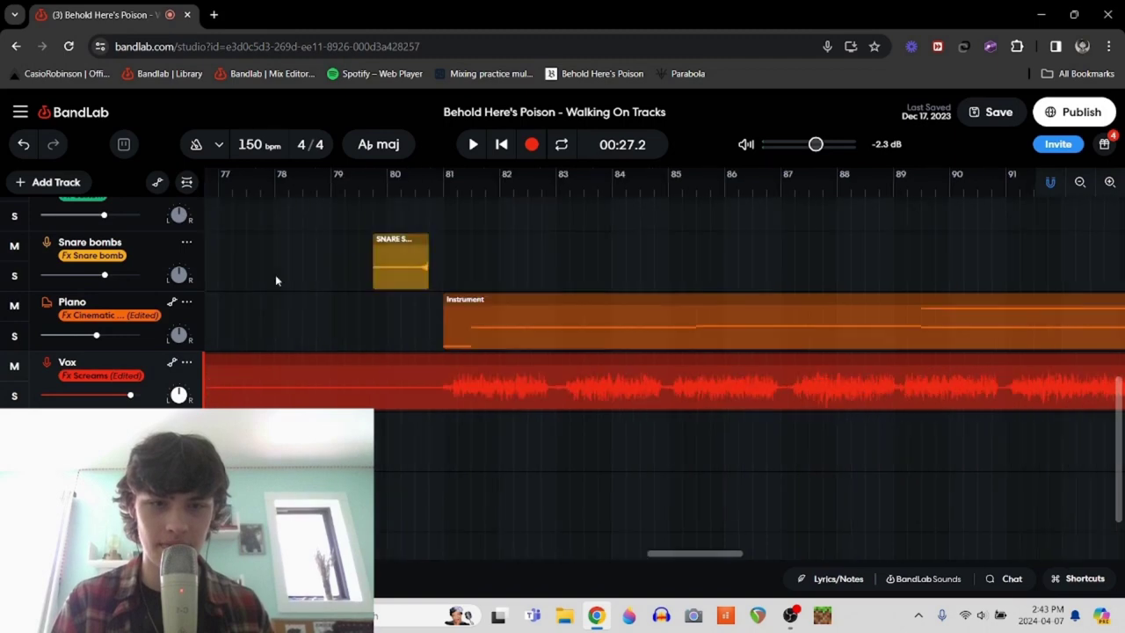
scroll(275, 274, "left", 2)
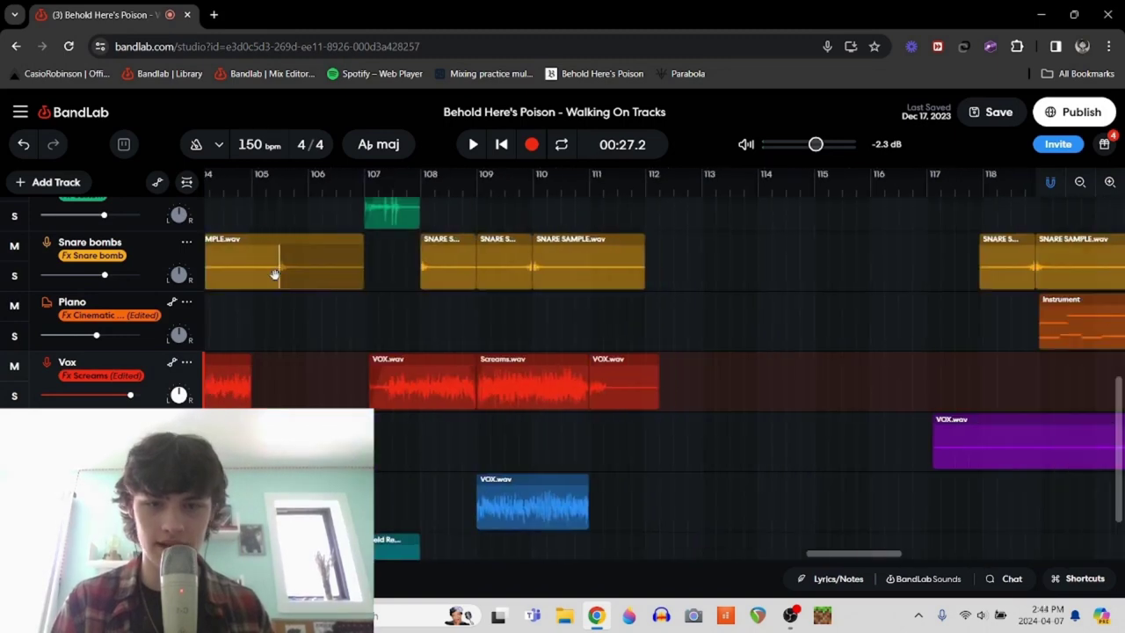
scroll(275, 274, "down", 3)
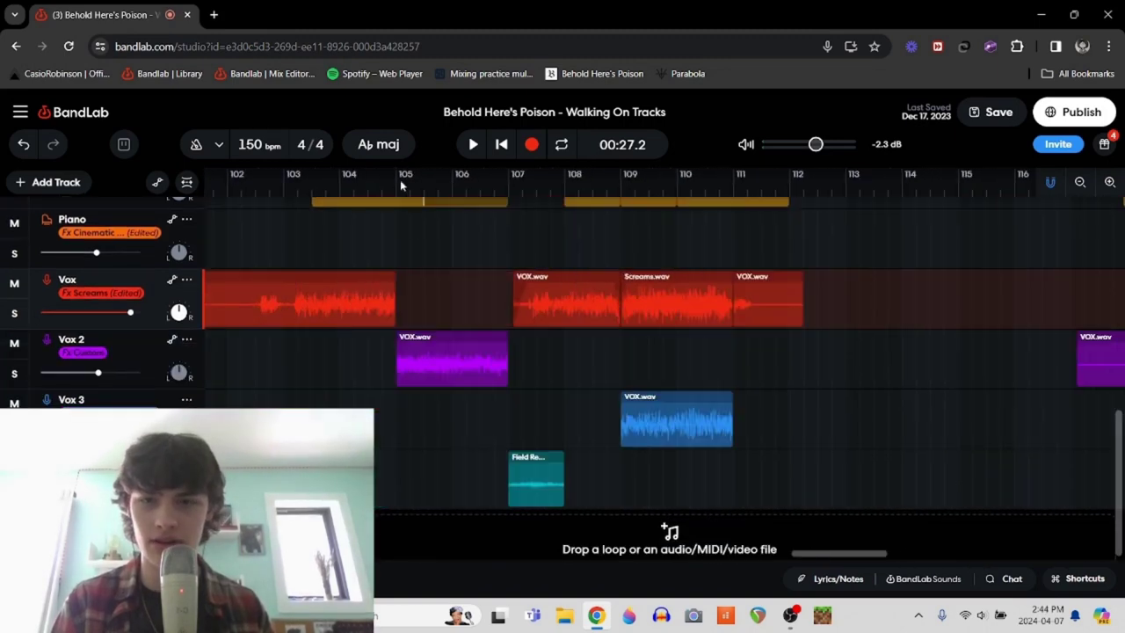
left_click(395, 189)
key("space")
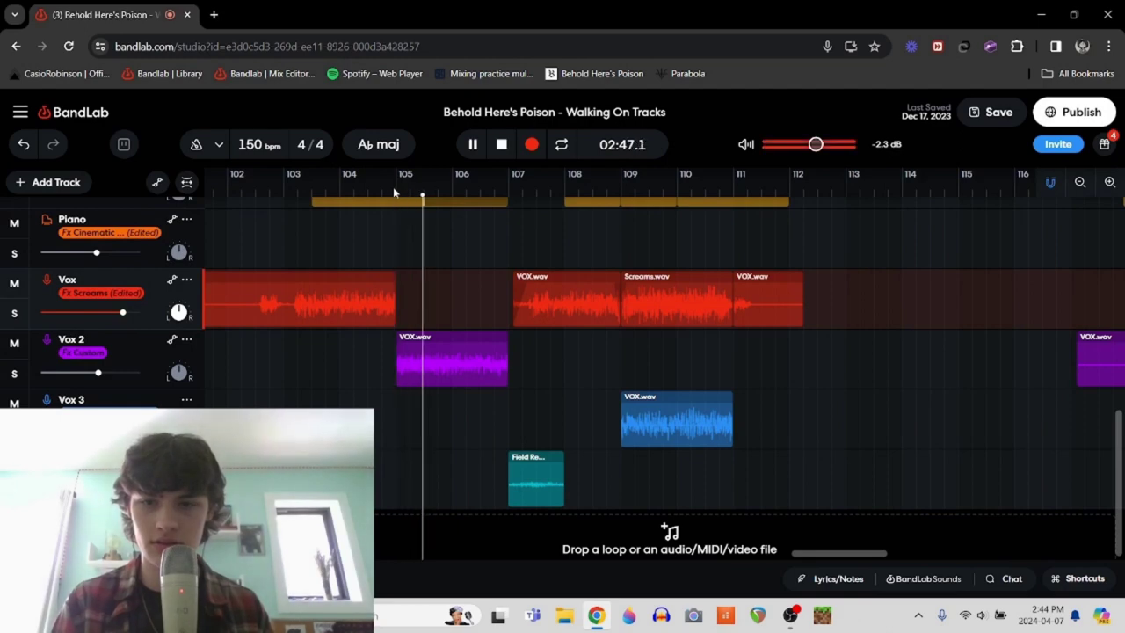
key("space")
Step: Solo the Vox 2 track, check its effects chain with Mouse Pro, and close it
left_click(9, 373)
scroll(387, 395, "left", 5)
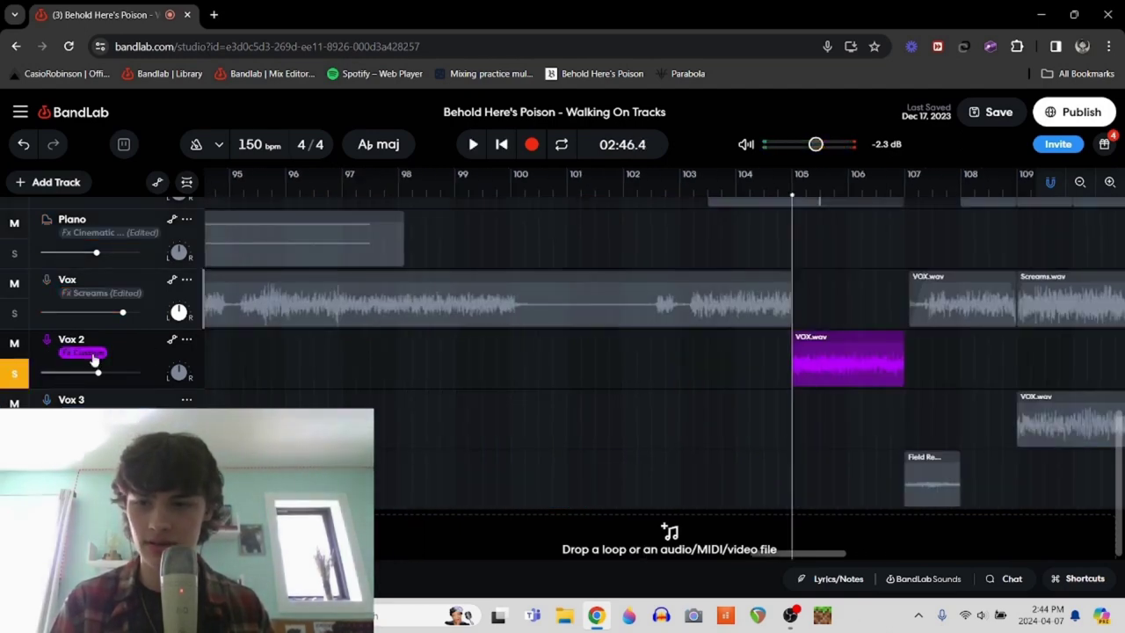
left_click(93, 354)
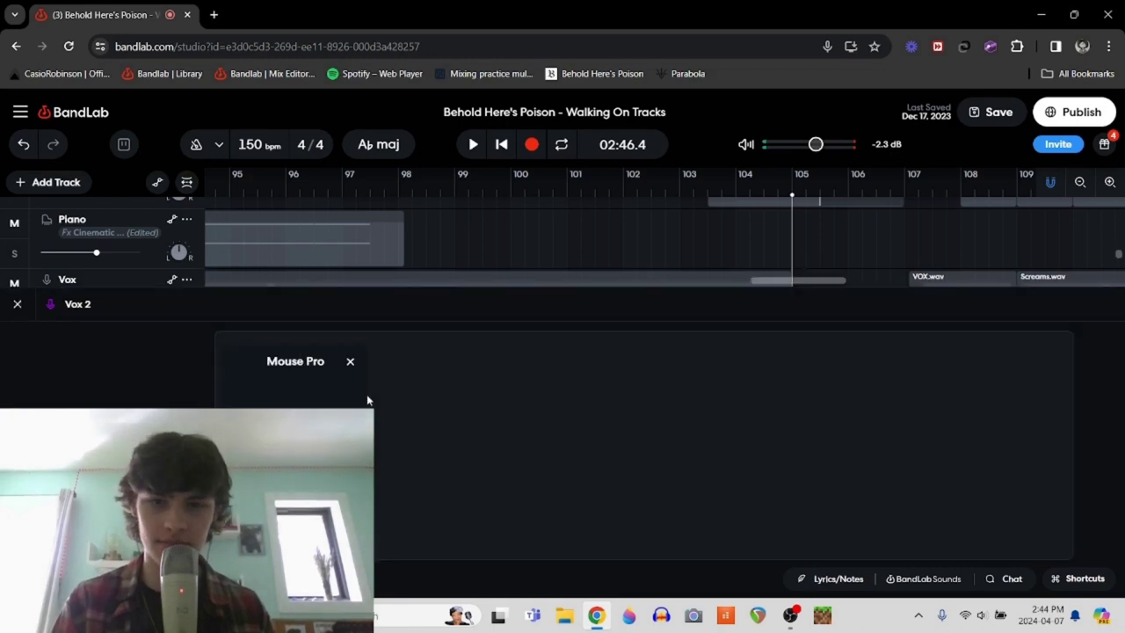
left_click(16, 303)
Step: Play the soloed Vox 2 clip from bar 105 to about bar 107, stop, and place the playhead at bar 117 before the next clip
key("space")
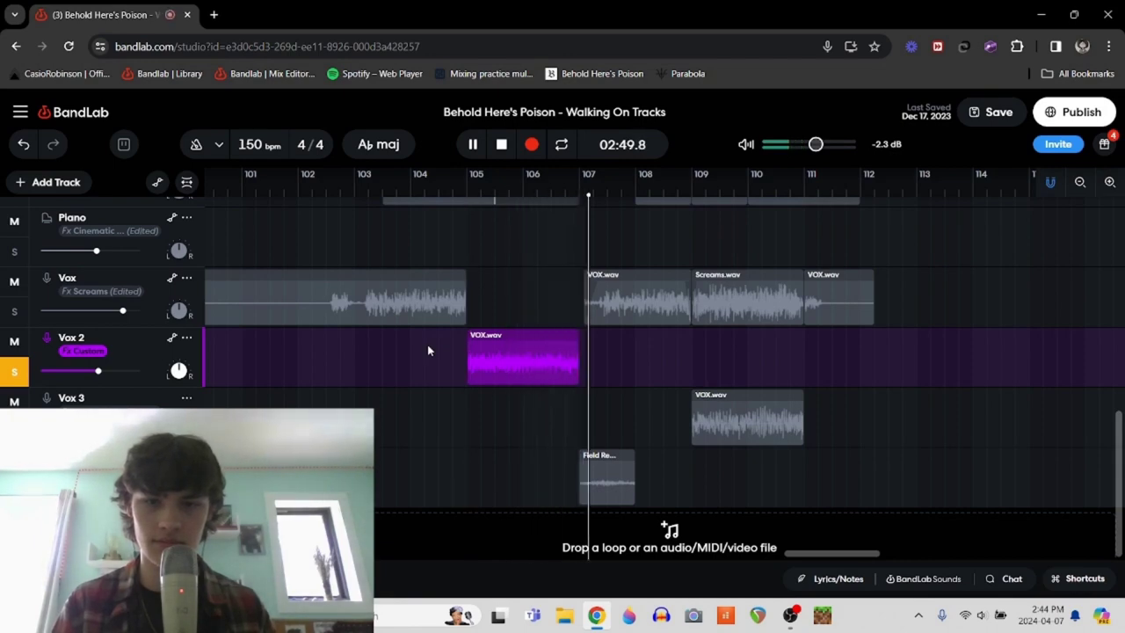
key("space")
scroll(427, 345, "right", 5)
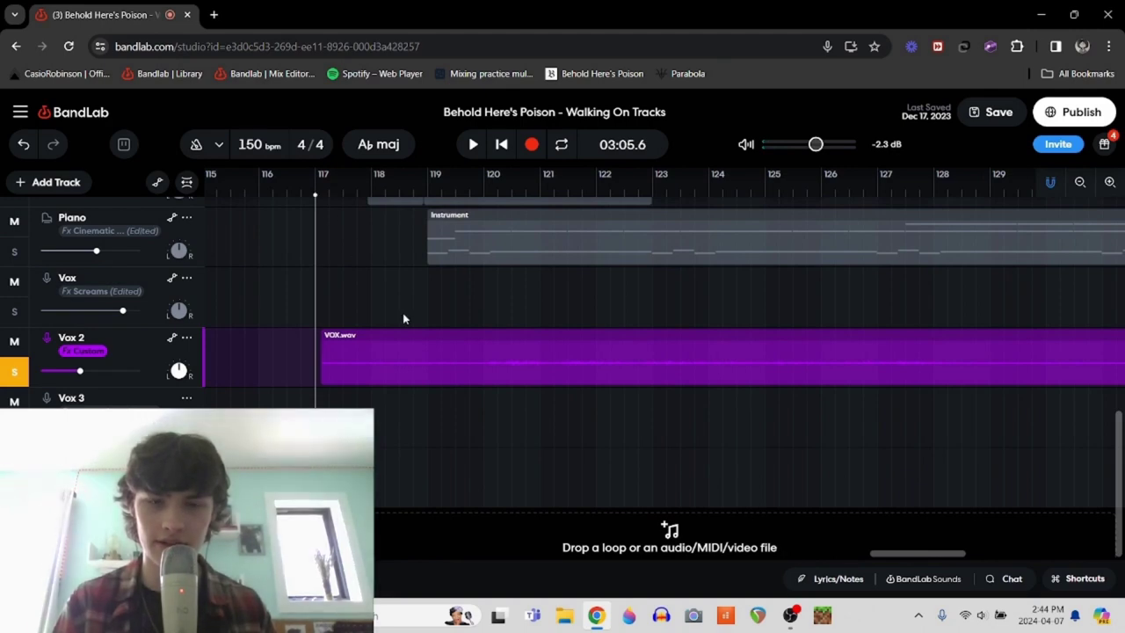
scroll(403, 318, "right", 2)
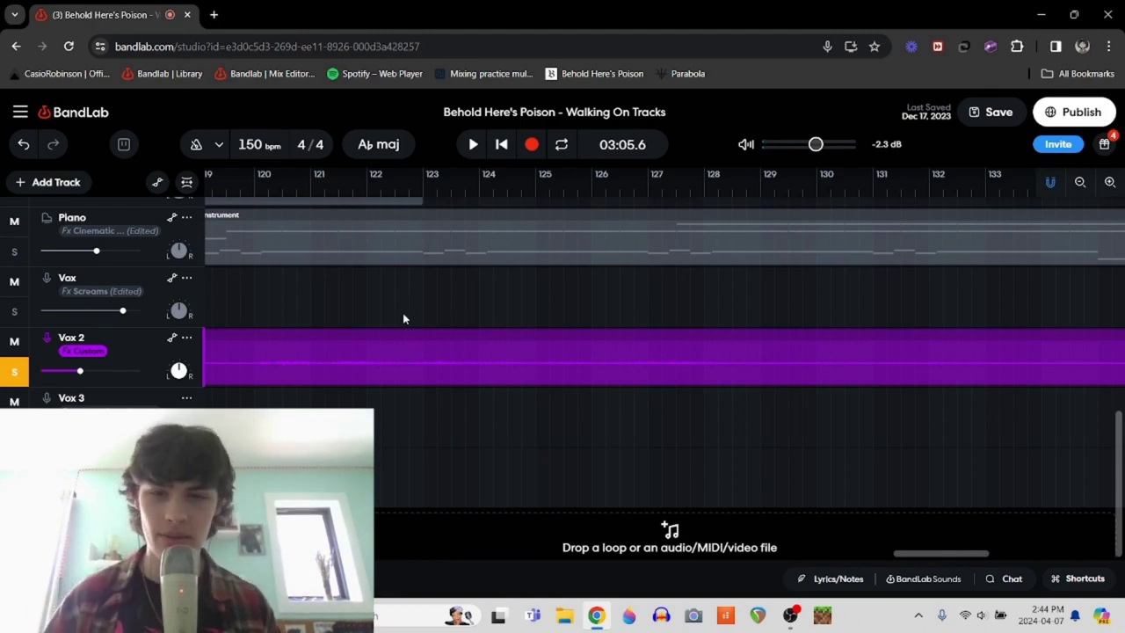
scroll(403, 318, "left", 2)
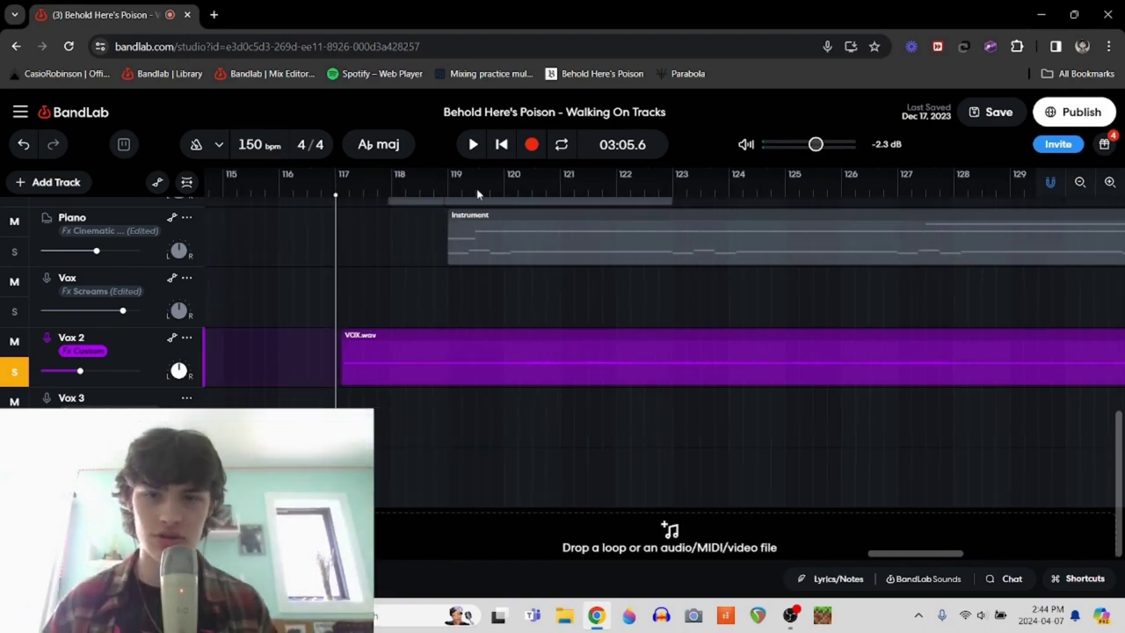
Step: Place the playhead at bar 119, play the soloed Vox 2 clip to about bar 123, and stop
scroll(478, 203, "up", 5)
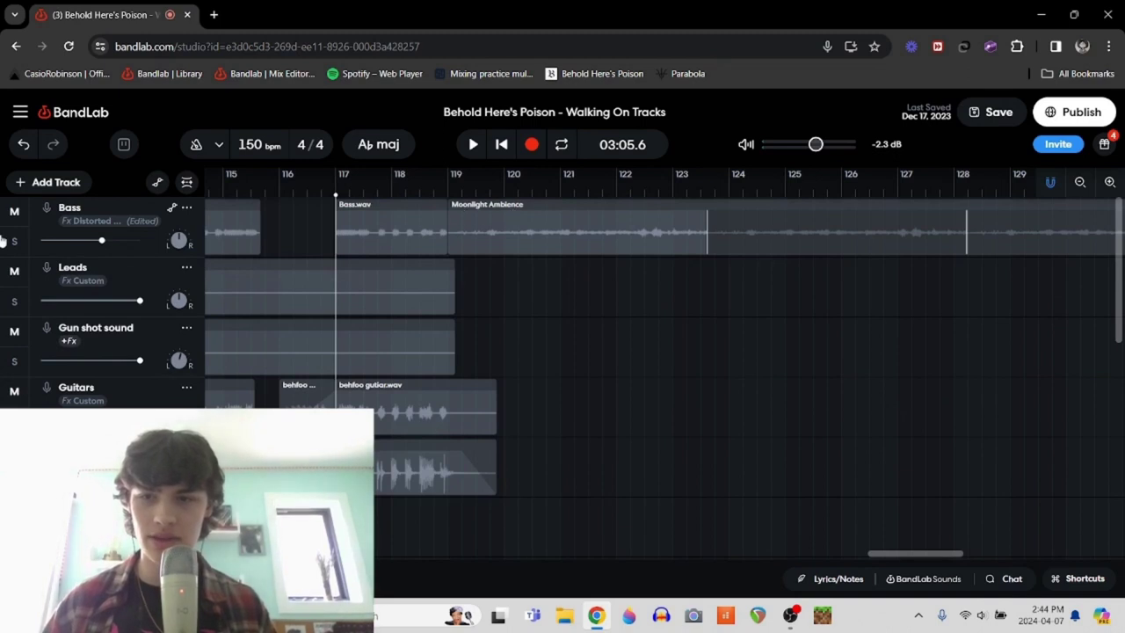
left_click(3, 240)
left_click(448, 194)
key("space")
key("space")
scroll(336, 311, "down", 6)
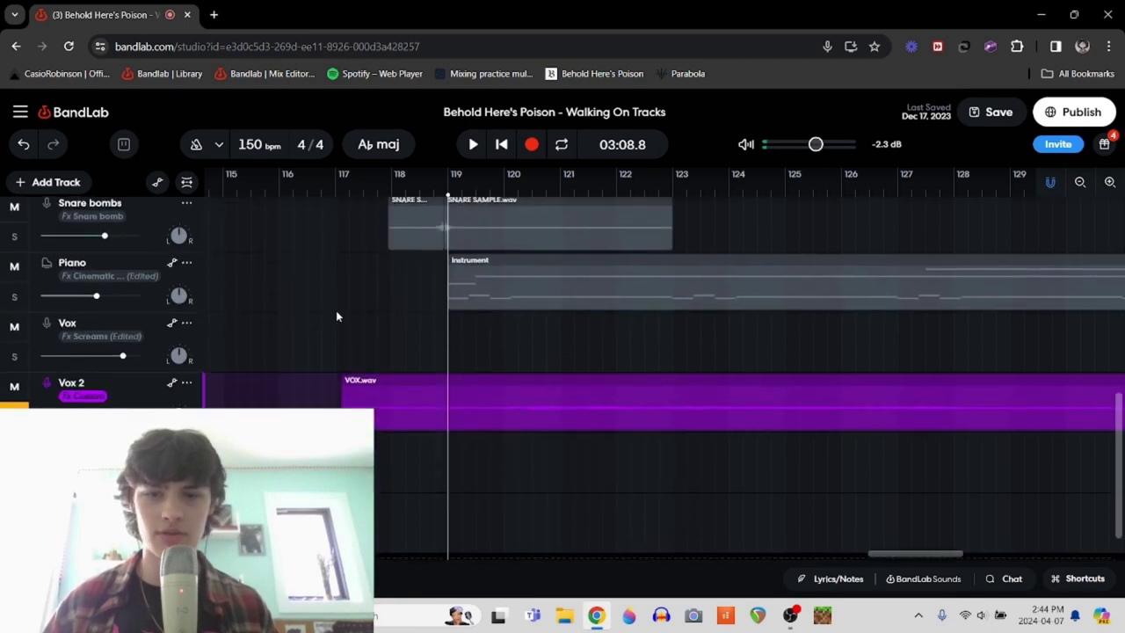
scroll(336, 310, "right", 1)
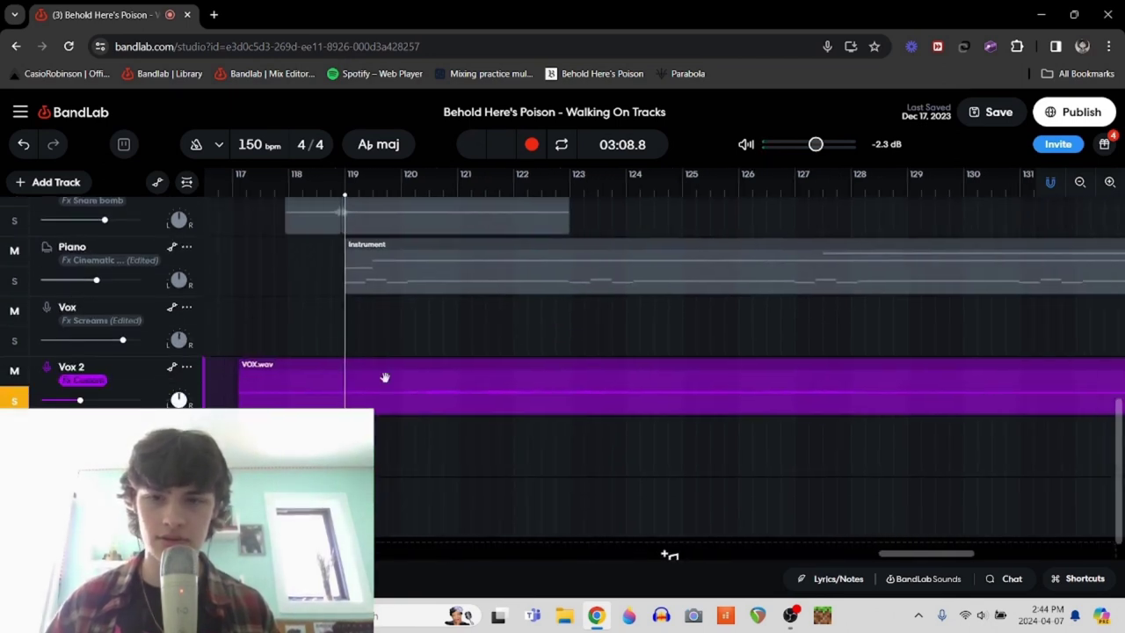
key("space")
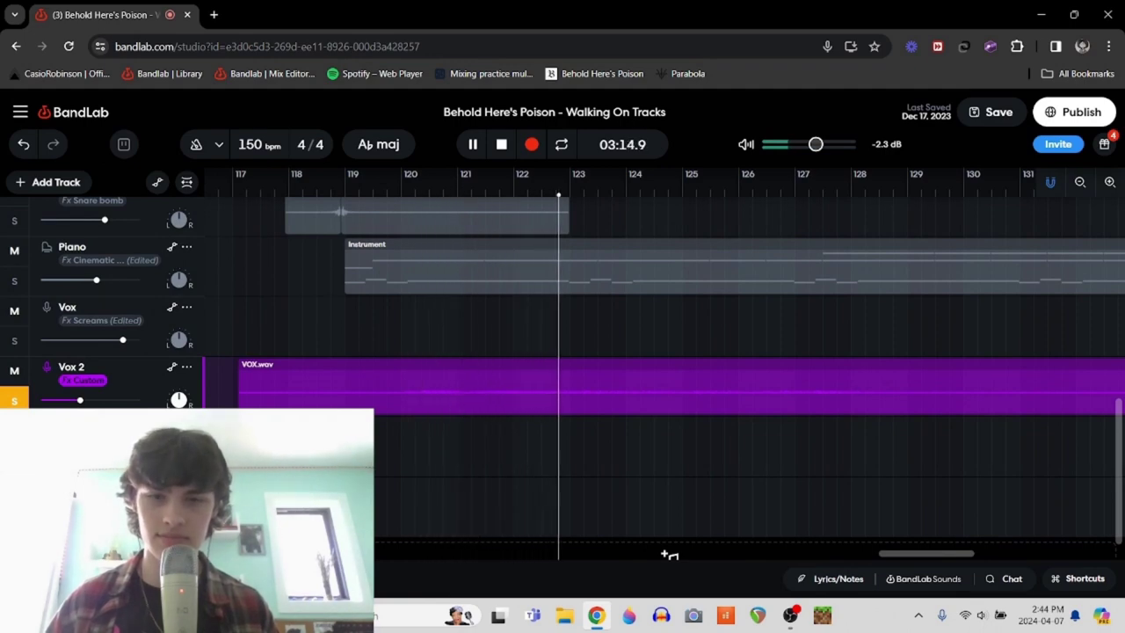
key("space")
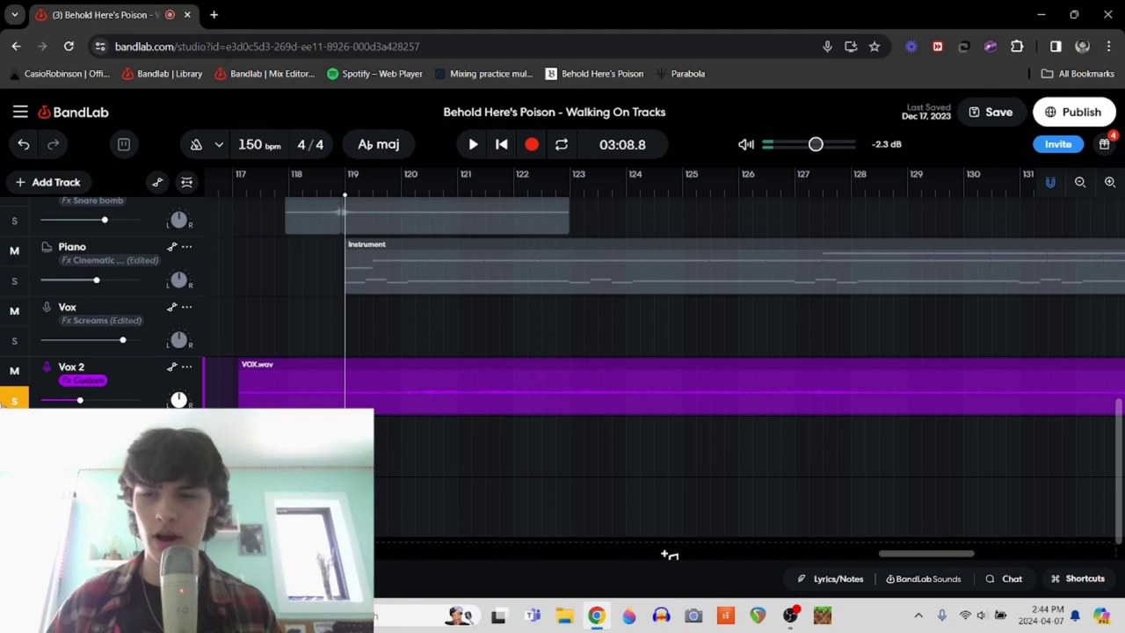
Step: Unsolo Vox 2, play the soloed Vox track from bar 107 to about bar 110, stop, and unsolo Vox
scroll(409, 414, "left", 10)
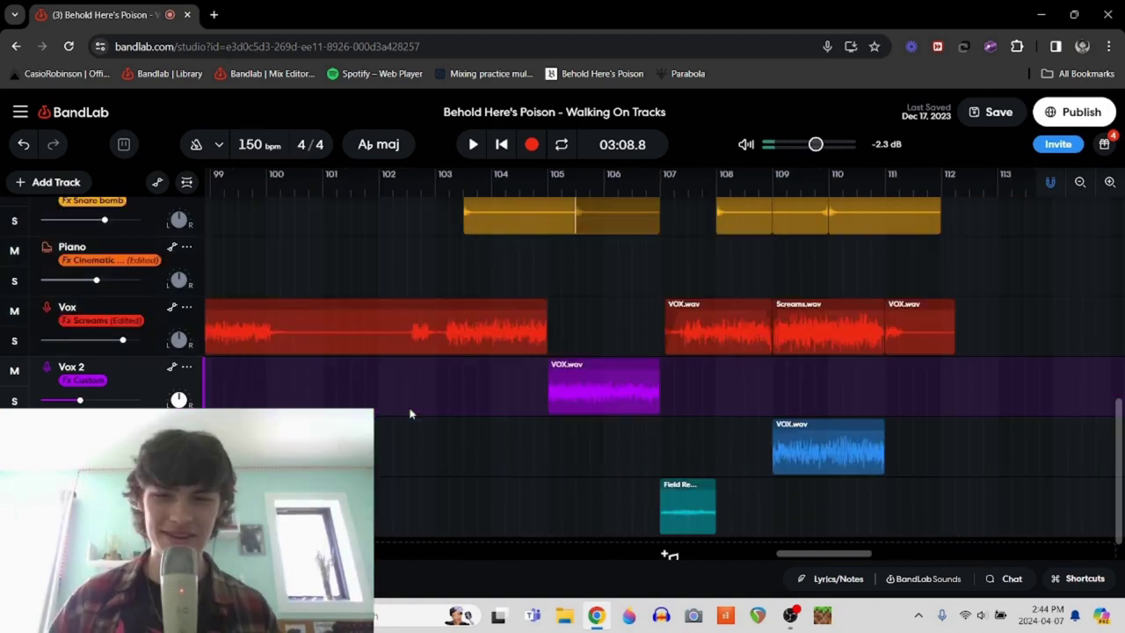
scroll(409, 414, "left", 5)
scroll(409, 413, "right", 4)
scroll(410, 413, "right", 5)
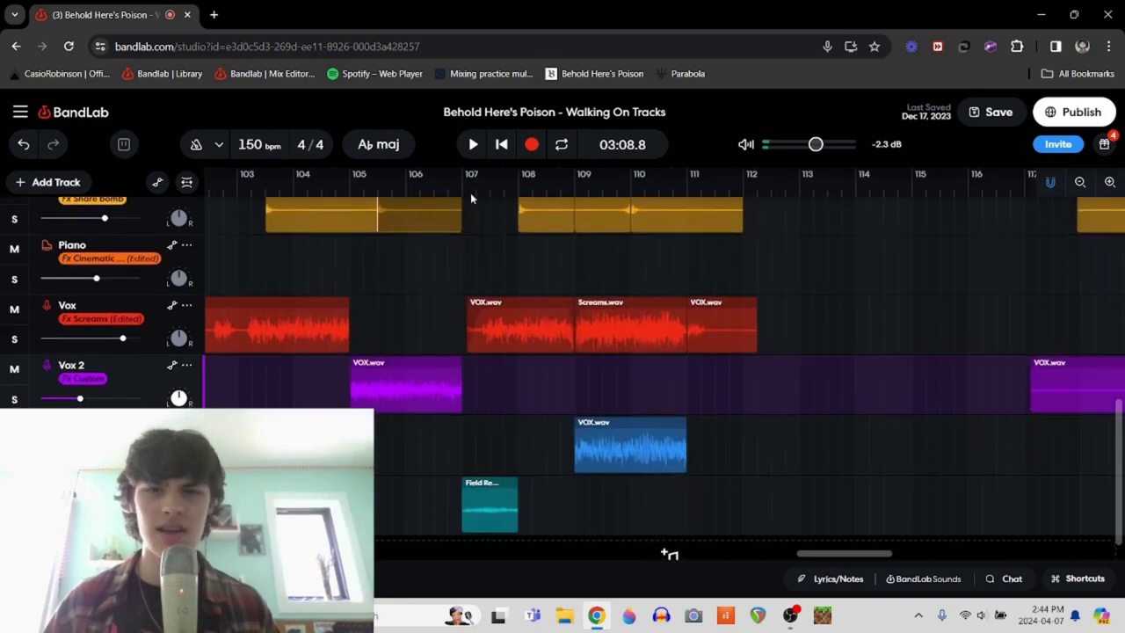
left_click(463, 194)
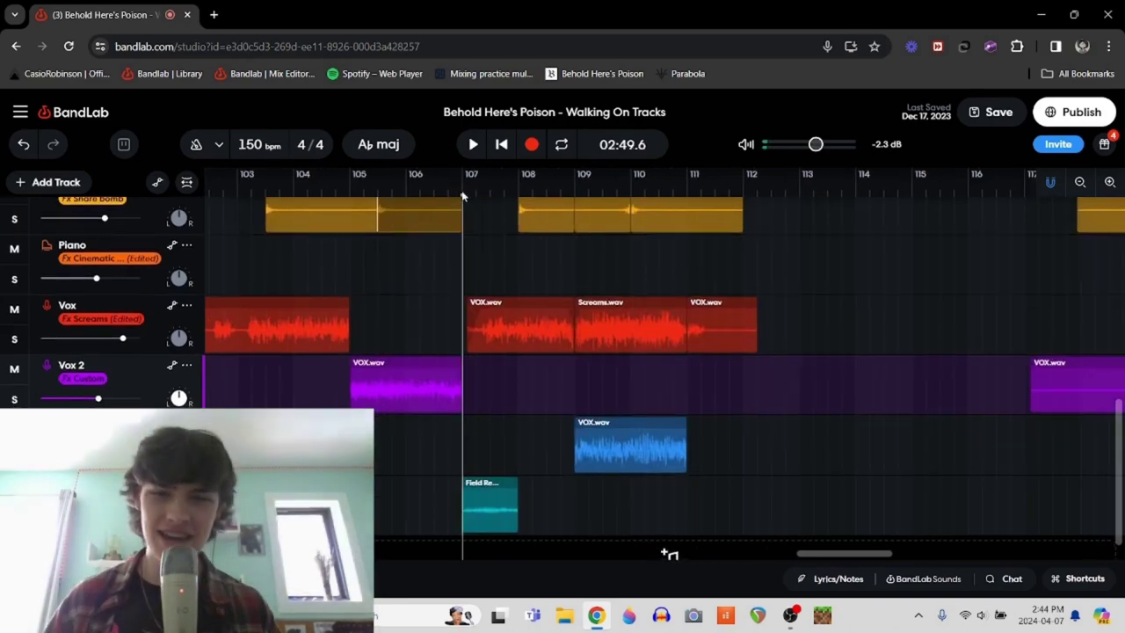
left_click(4, 343)
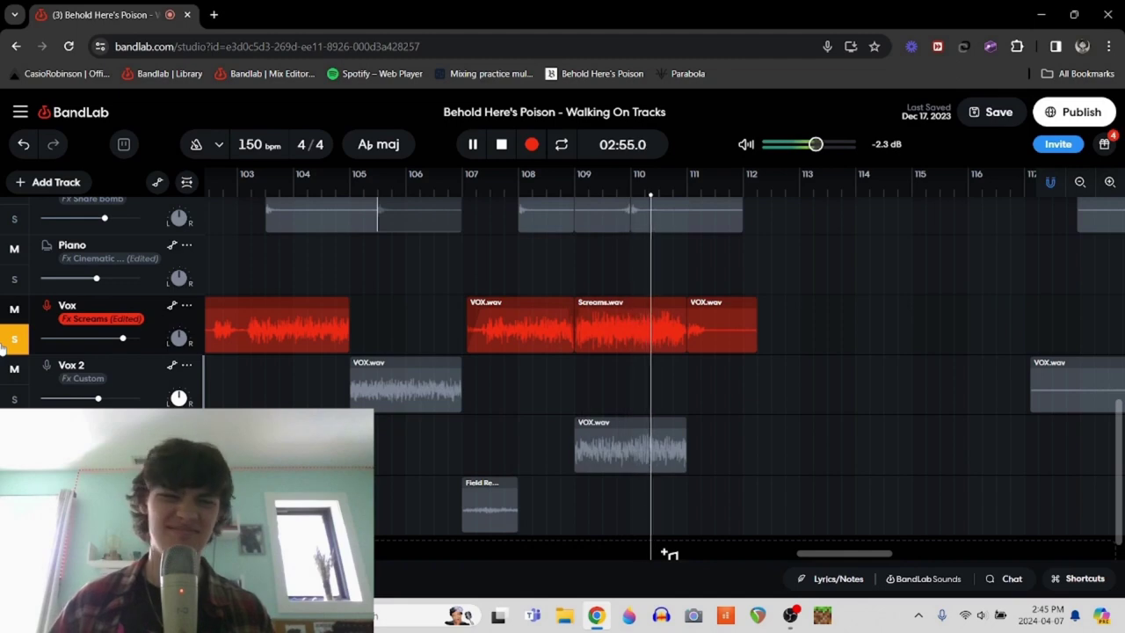
key("space")
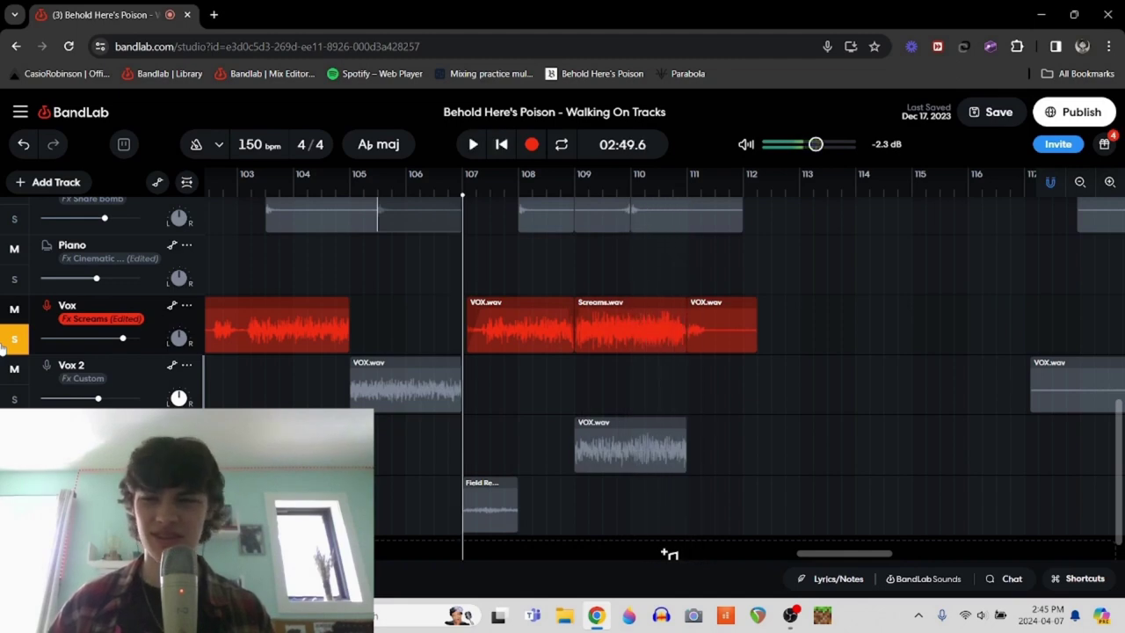
left_click(14, 338)
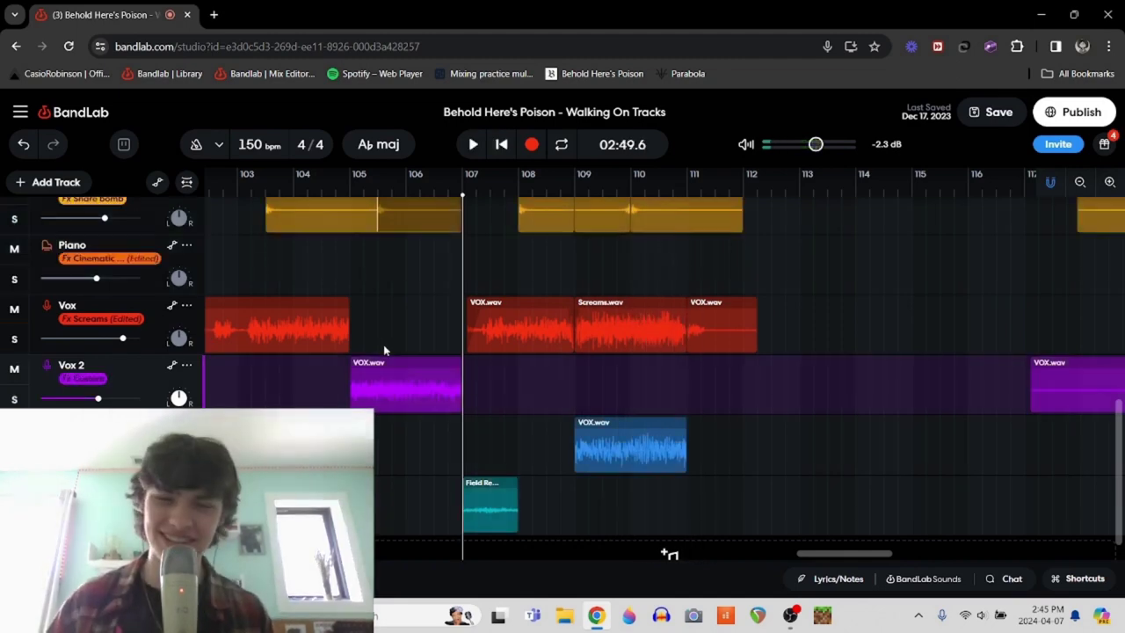
Step: Solo the Vox 3 track and place the playhead between bars 108 and 109, just before its clip
scroll(383, 344, "down", 1)
scroll(384, 345, "right", 3)
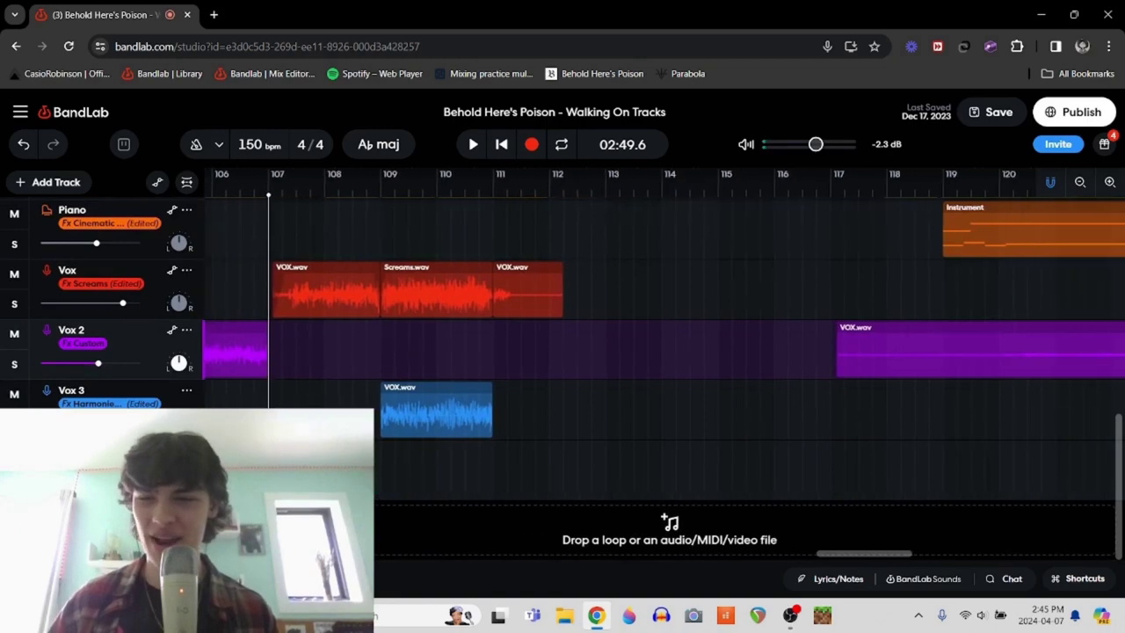
left_click(360, 406)
key("s")
left_click(360, 413)
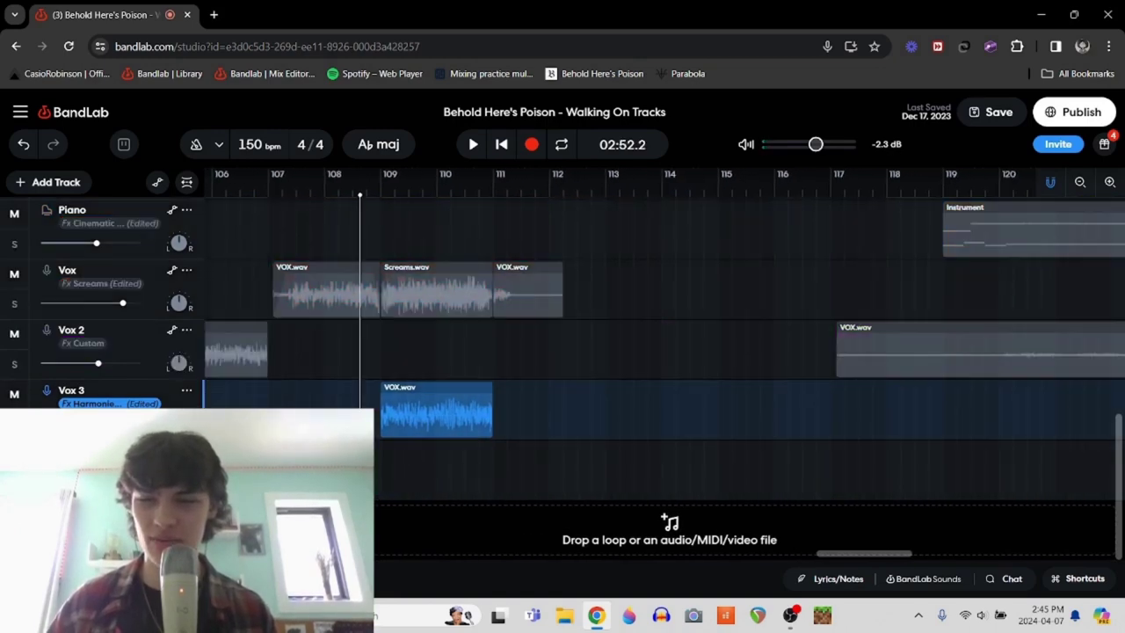
Step: Review the Vox 3 effects chain from DIGI Comp through Ping Pong Delay, close it, and play the soloed clip to about bar 110
key("e")
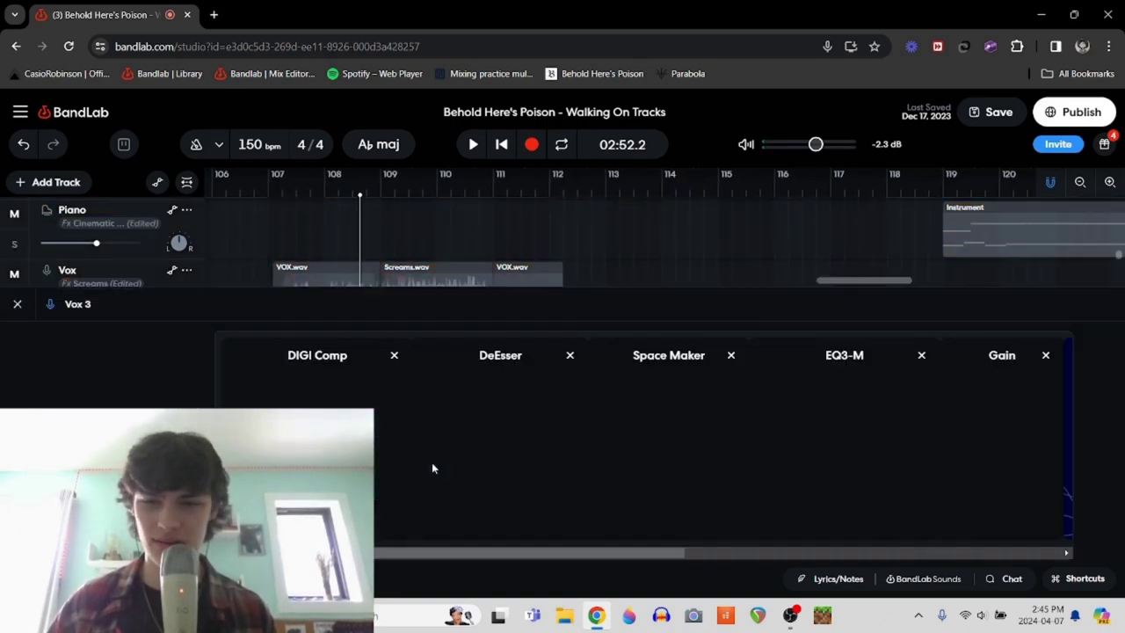
scroll(433, 463, "right", 6)
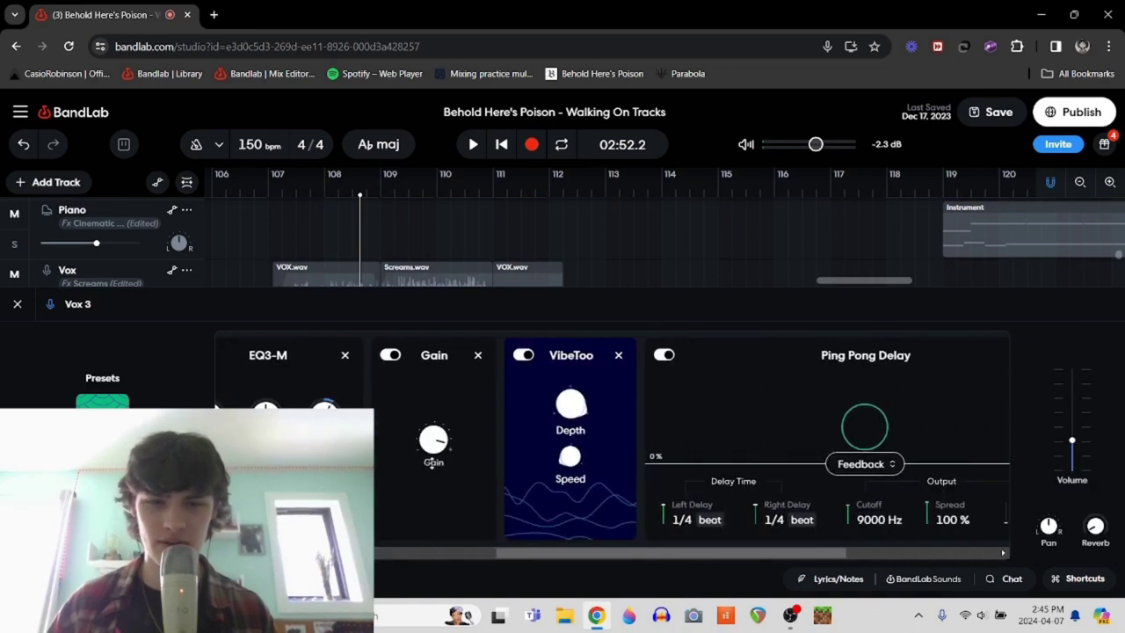
scroll(432, 462, "right", 3)
scroll(431, 462, "left", 7)
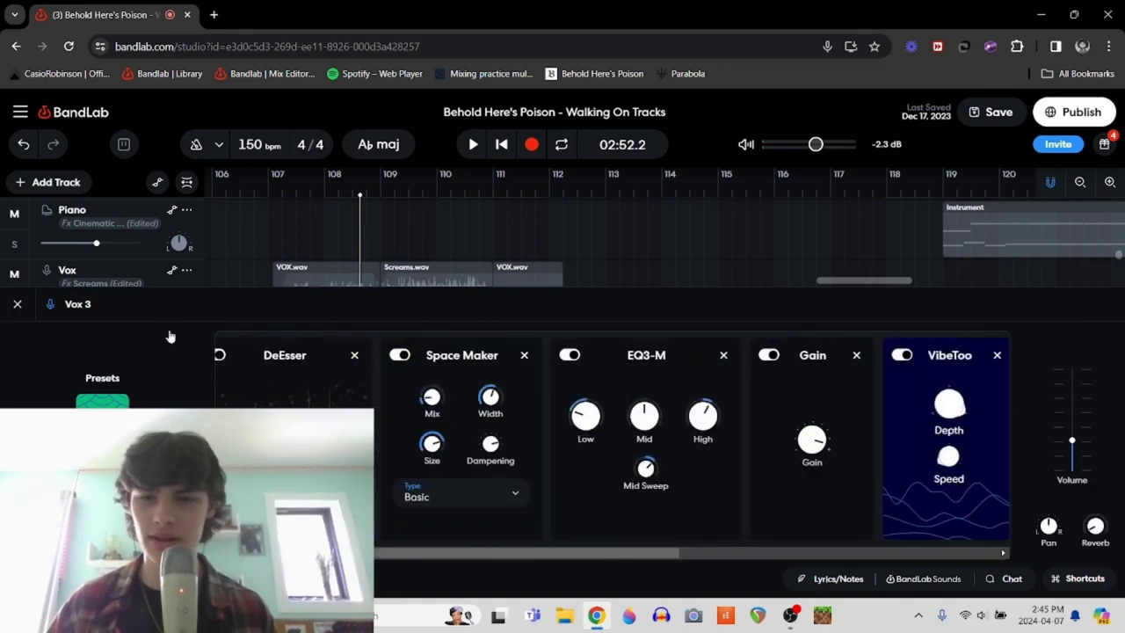
key("e")
key("space")
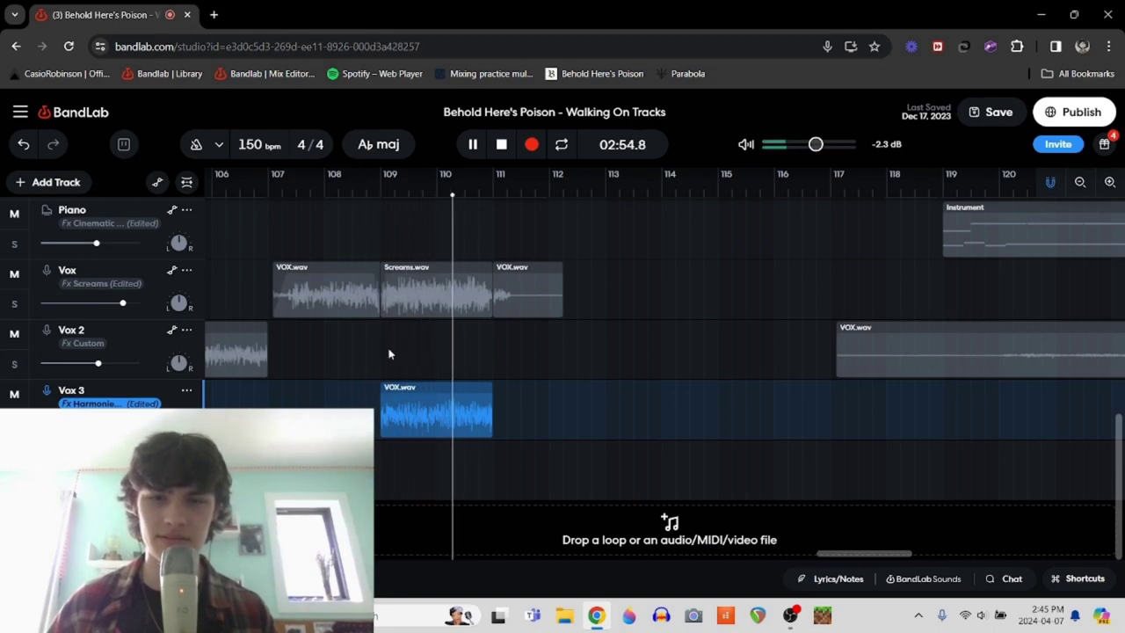
key("space")
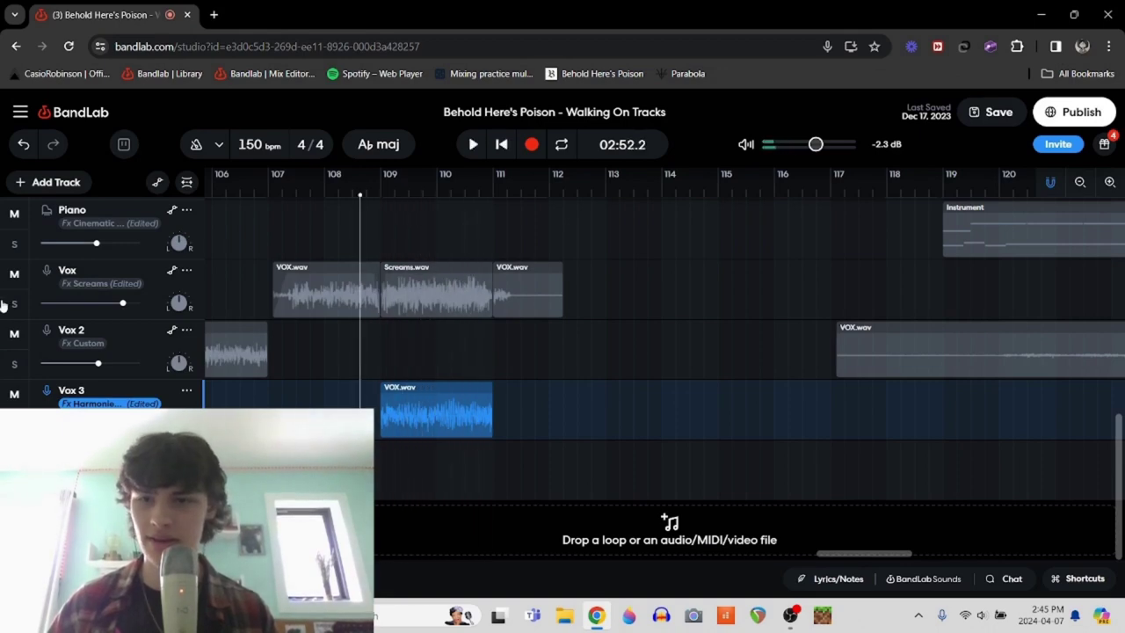
Step: Solo Vox together with Vox 3, play both from bar 107 to about bar 110, stop, and unsolo both tracks
left_click(14, 303)
left_click(270, 195)
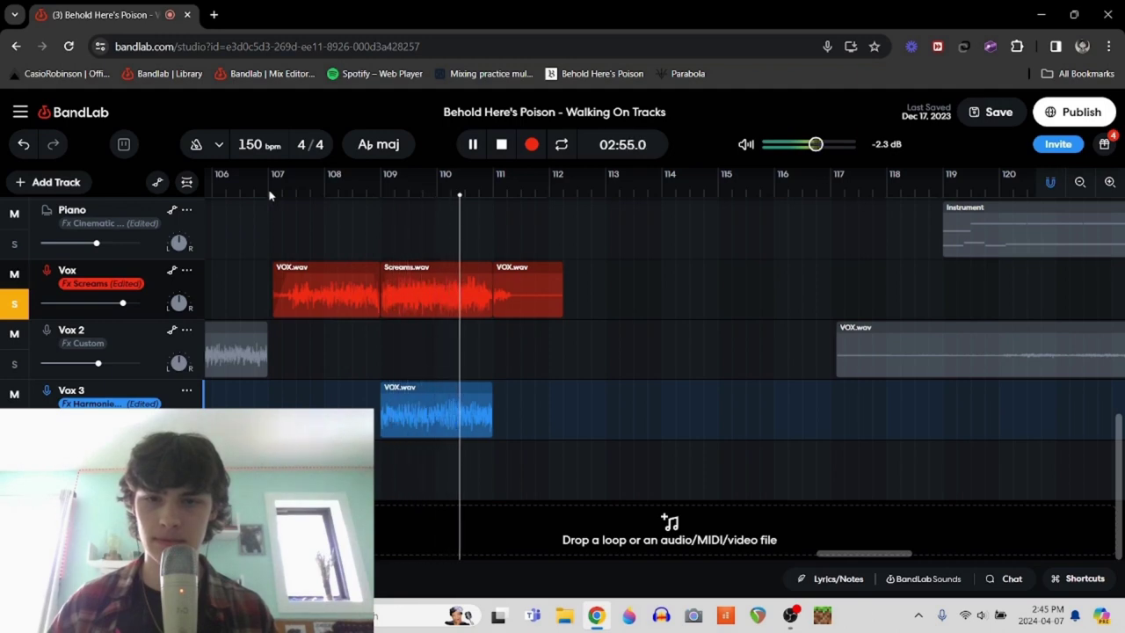
key("space")
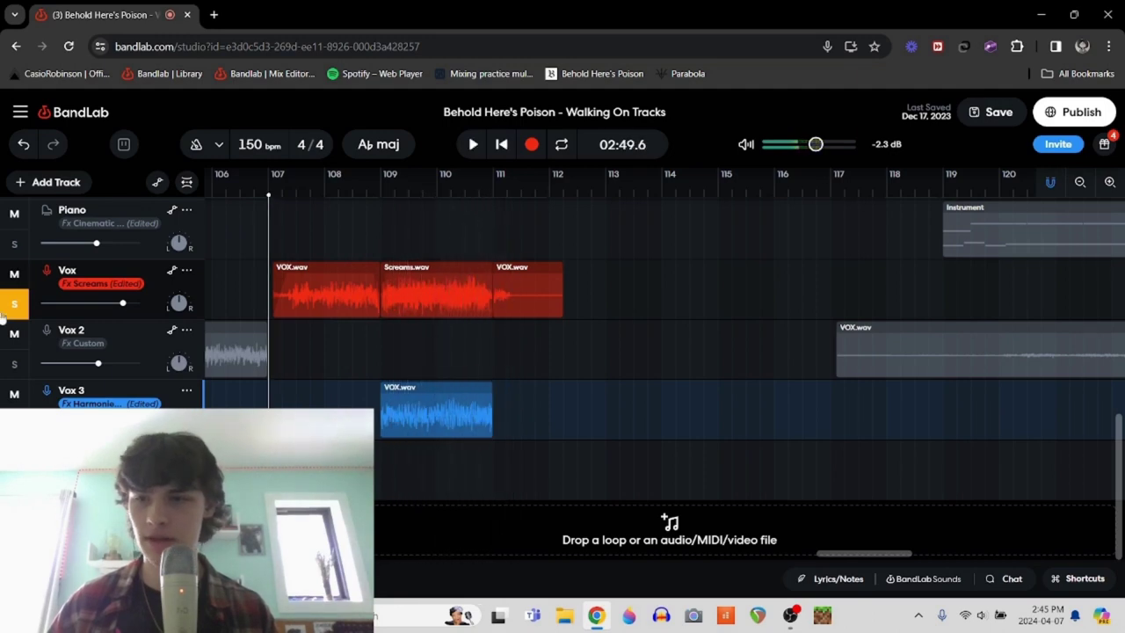
left_click(13, 302)
left_click(13, 423)
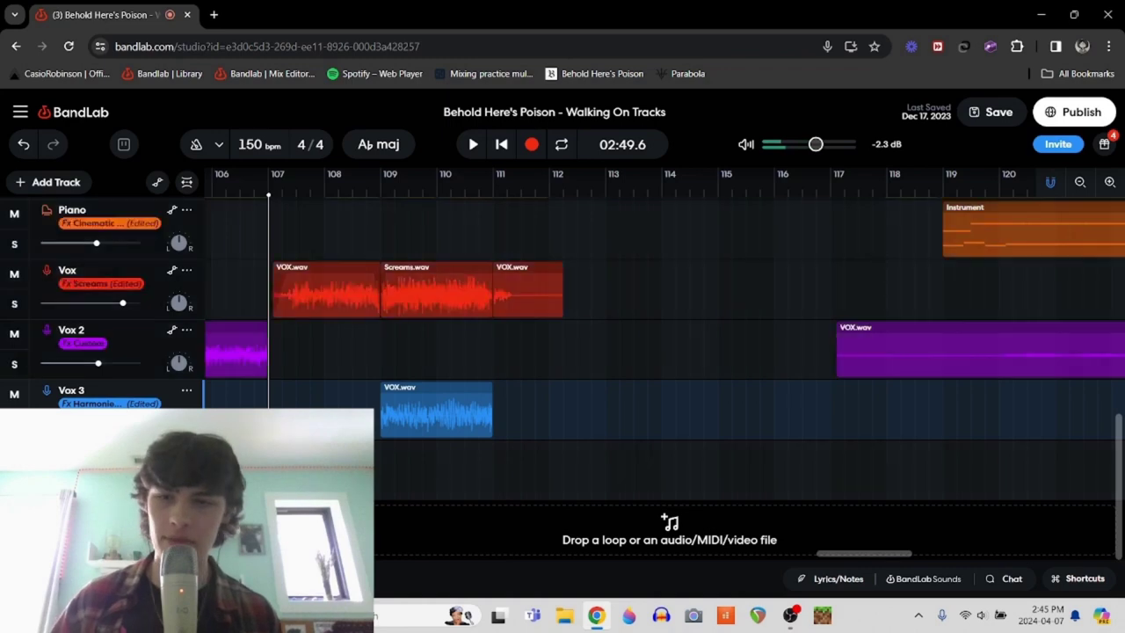
Step: Look across all tracks of the arrangement, from about bar 90 to beyond the song's end, for parts not yet covered
scroll(664, 364, "left", 6)
scroll(664, 363, "up", 1)
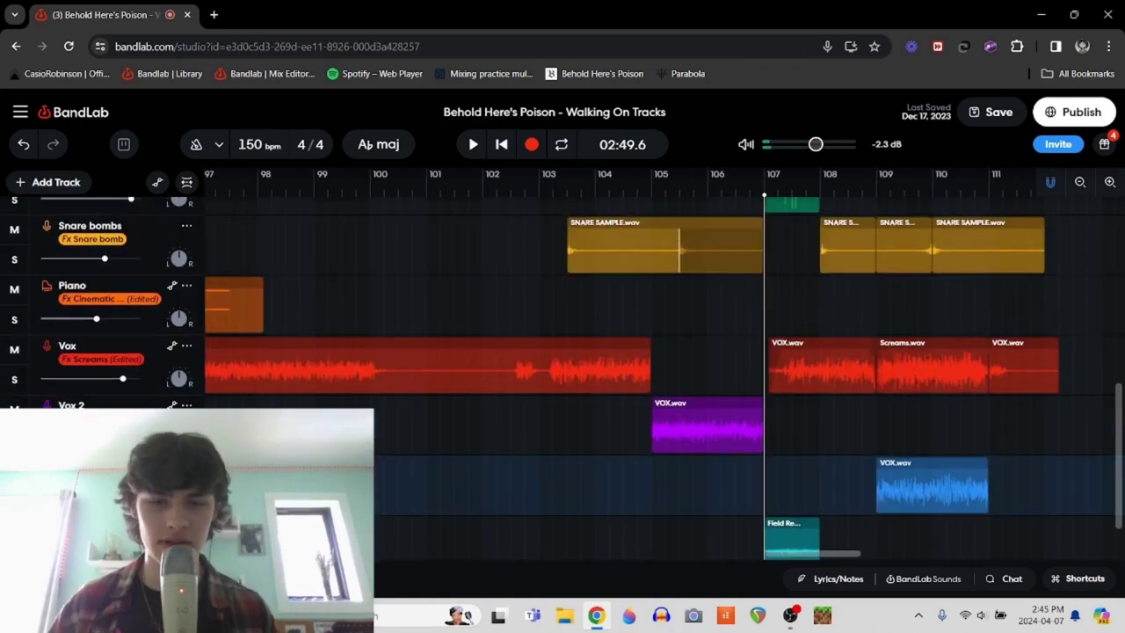
scroll(532, 422, "up", 4)
scroll(533, 421, "down", 3)
scroll(545, 420, "down", 1)
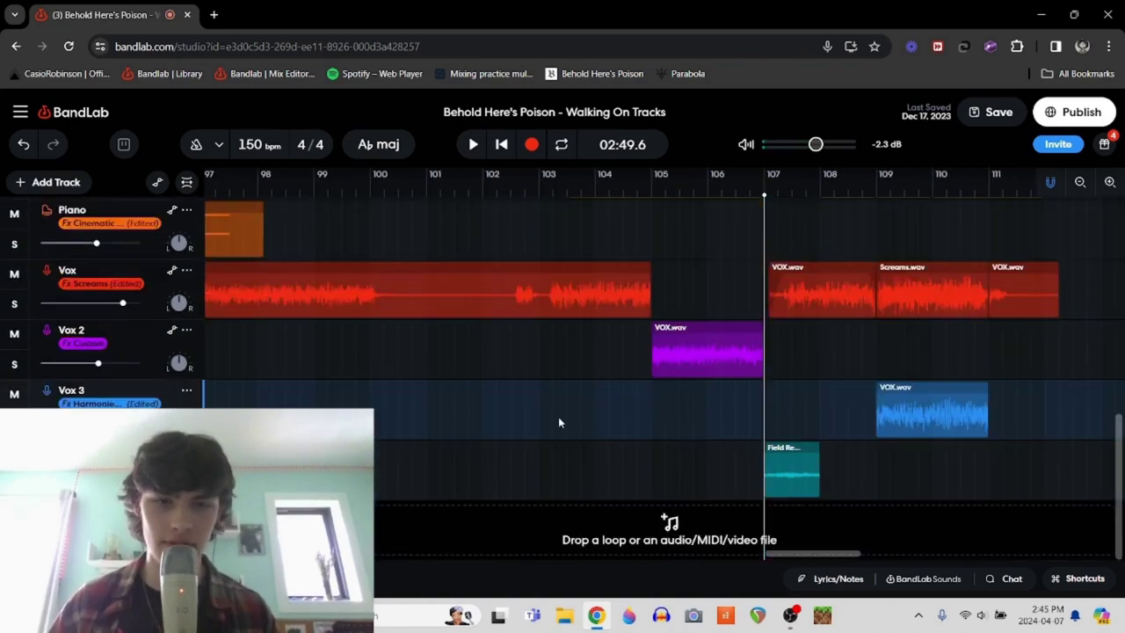
scroll(354, 397, "left", 8)
scroll(352, 395, "up", 10)
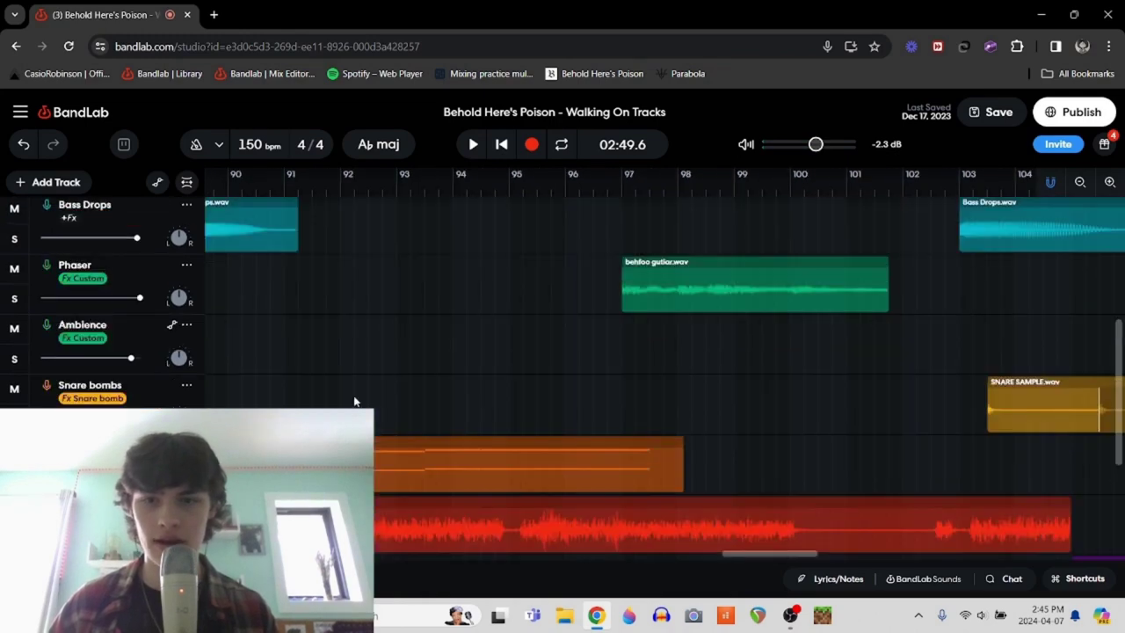
scroll(687, 415, "right", 8)
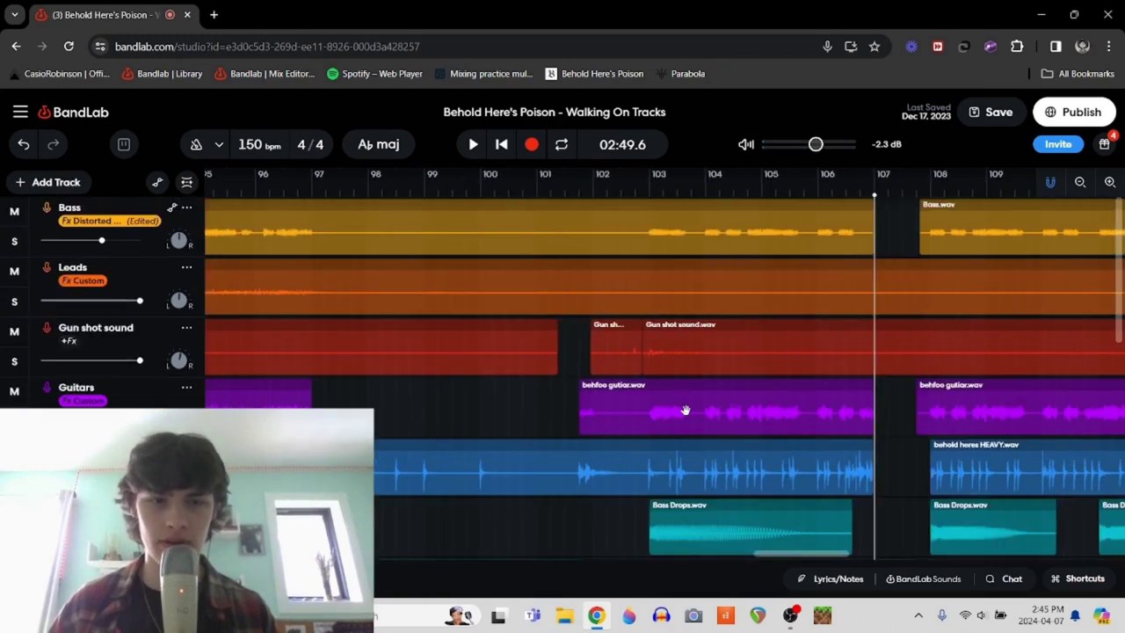
scroll(685, 409, "right", 20)
scroll(686, 410, "down", 6)
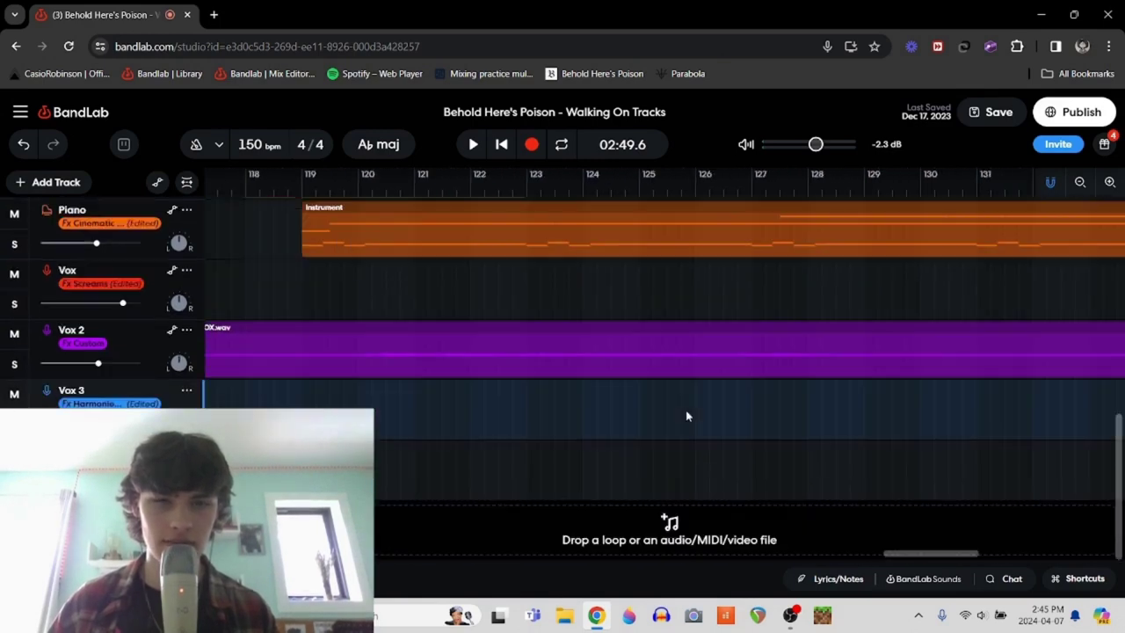
scroll(686, 411, "right", 8)
scroll(686, 411, "up", 2)
scroll(686, 410, "up", 4)
scroll(686, 410, "right", 5)
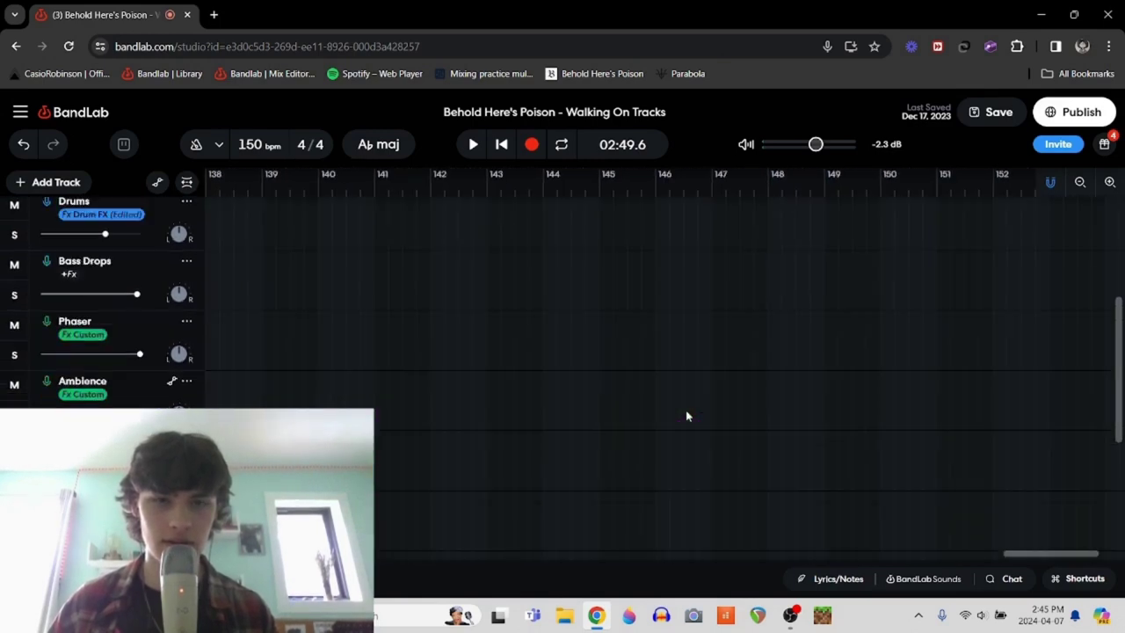
Step: Return the playhead to the start of the song
scroll(687, 410, "left", 4)
left_click(497, 147)
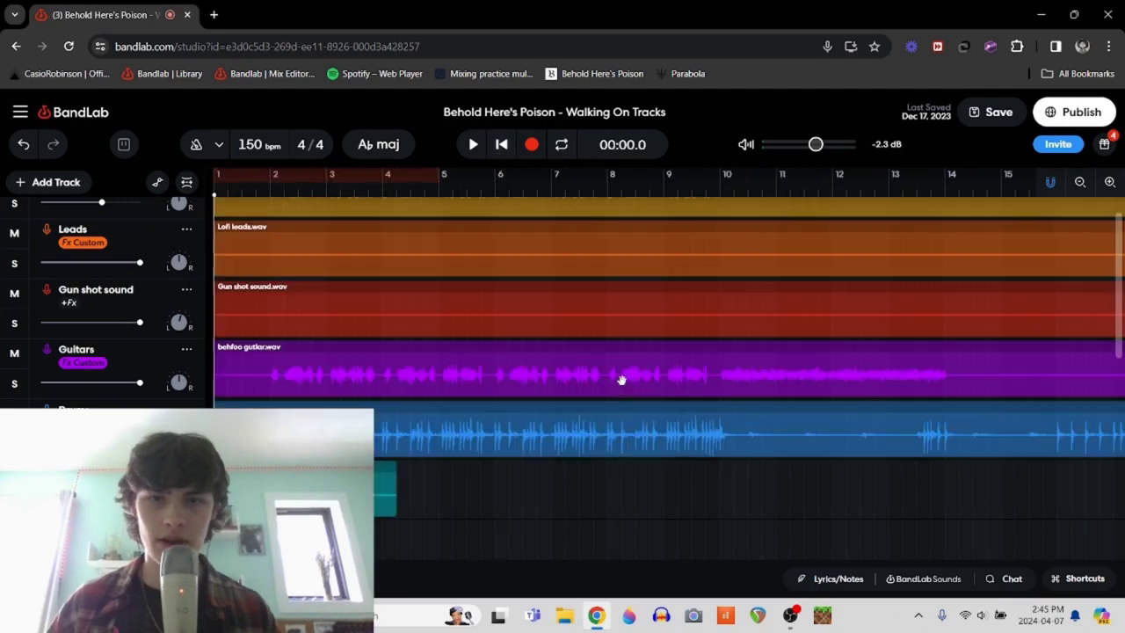